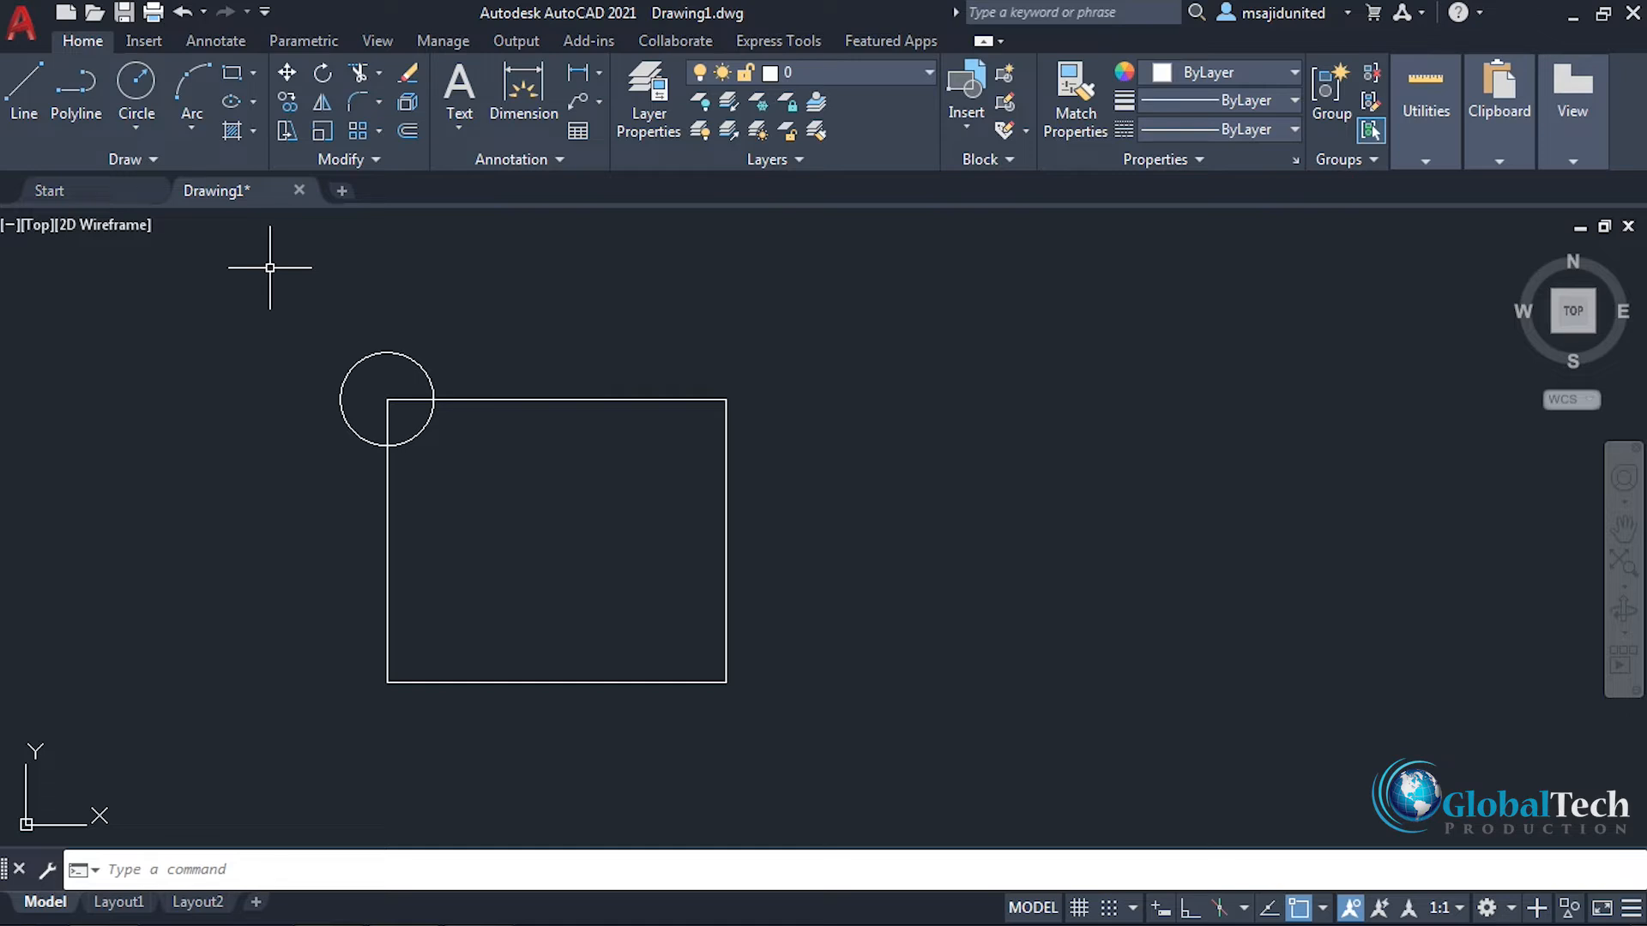
Step: Move the circle by its centre from the rectangle's upper-left corner to its upper-right corner
{"action": "type", "text": "m"}
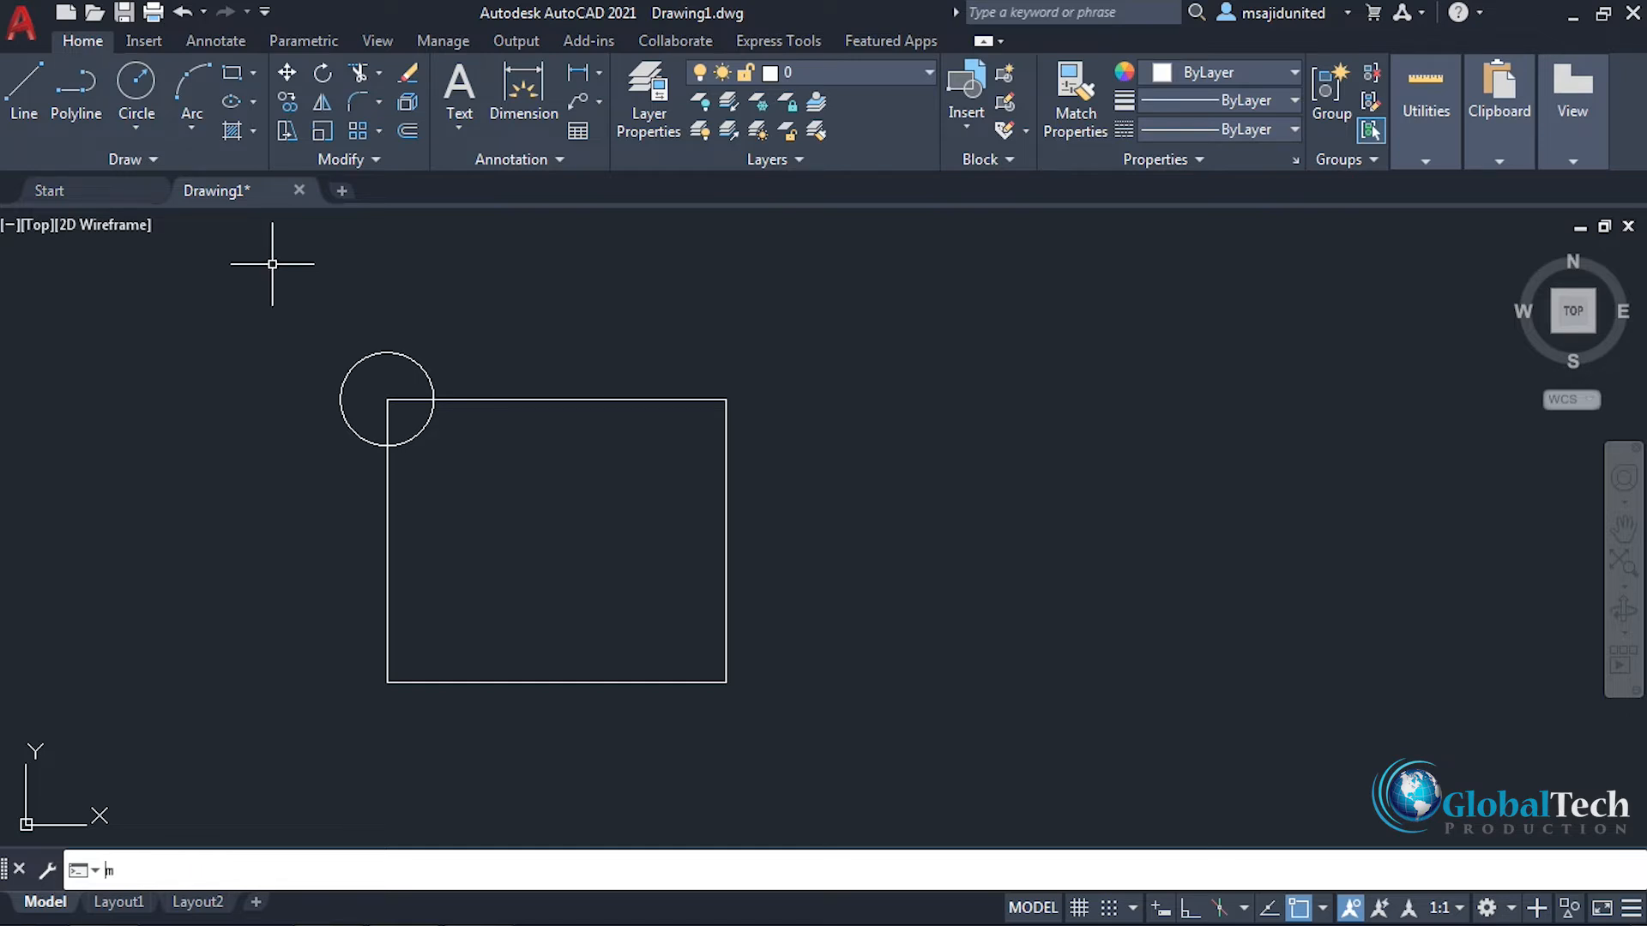
{"action": "key", "text": "Return"}
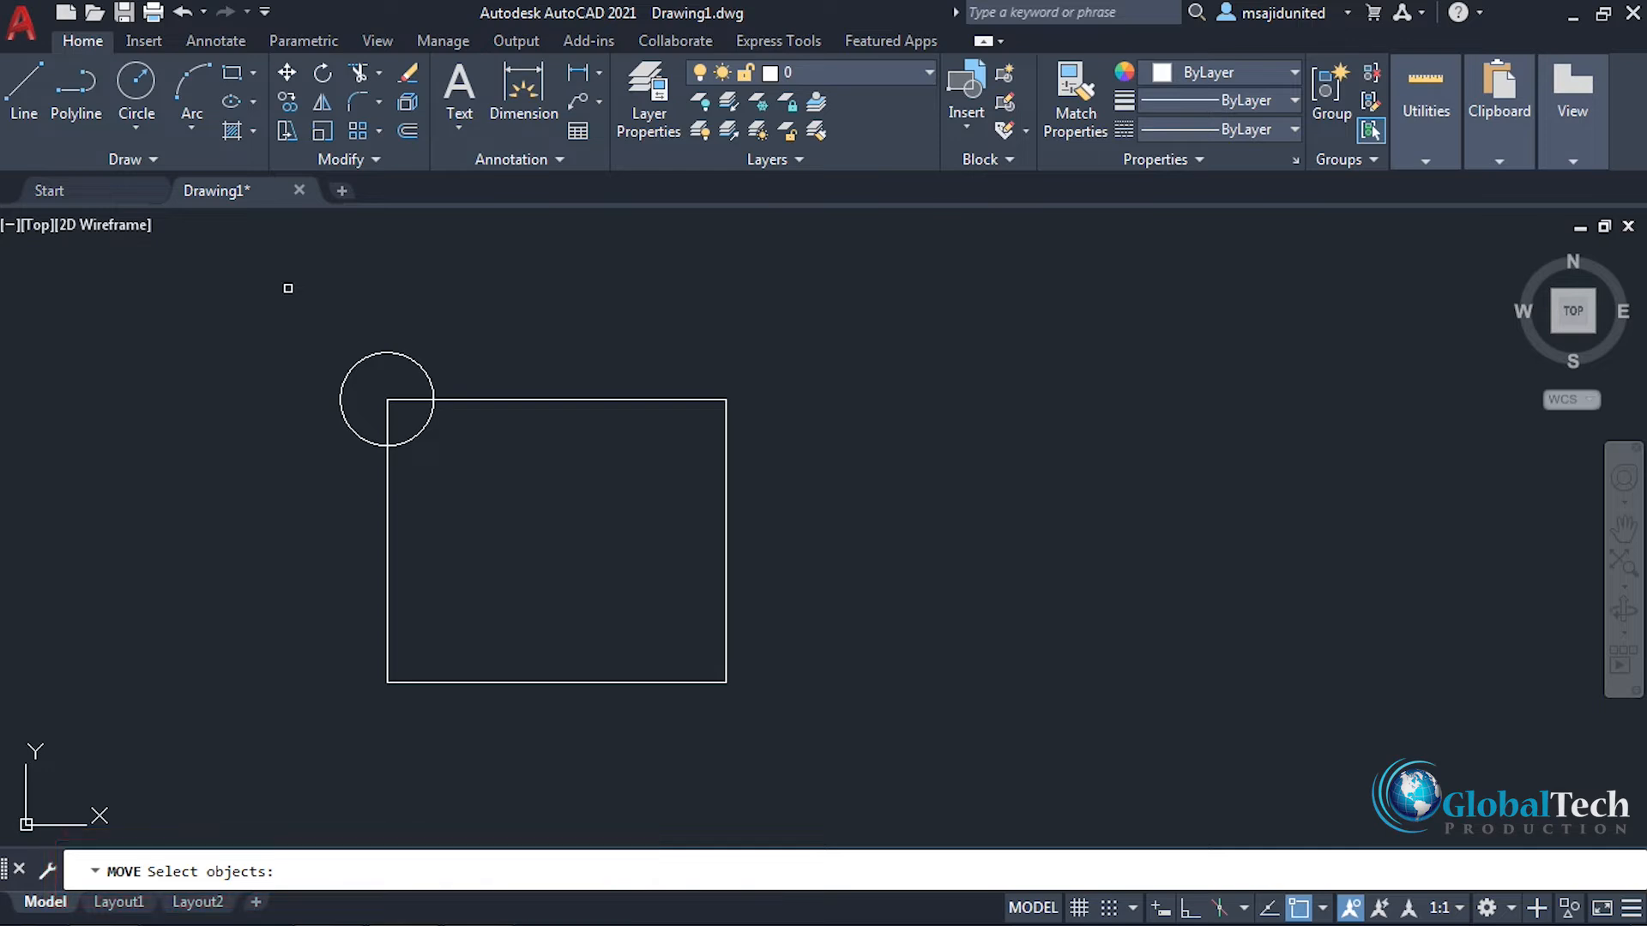
{"action": "left_click", "coordinate": [380, 353]}
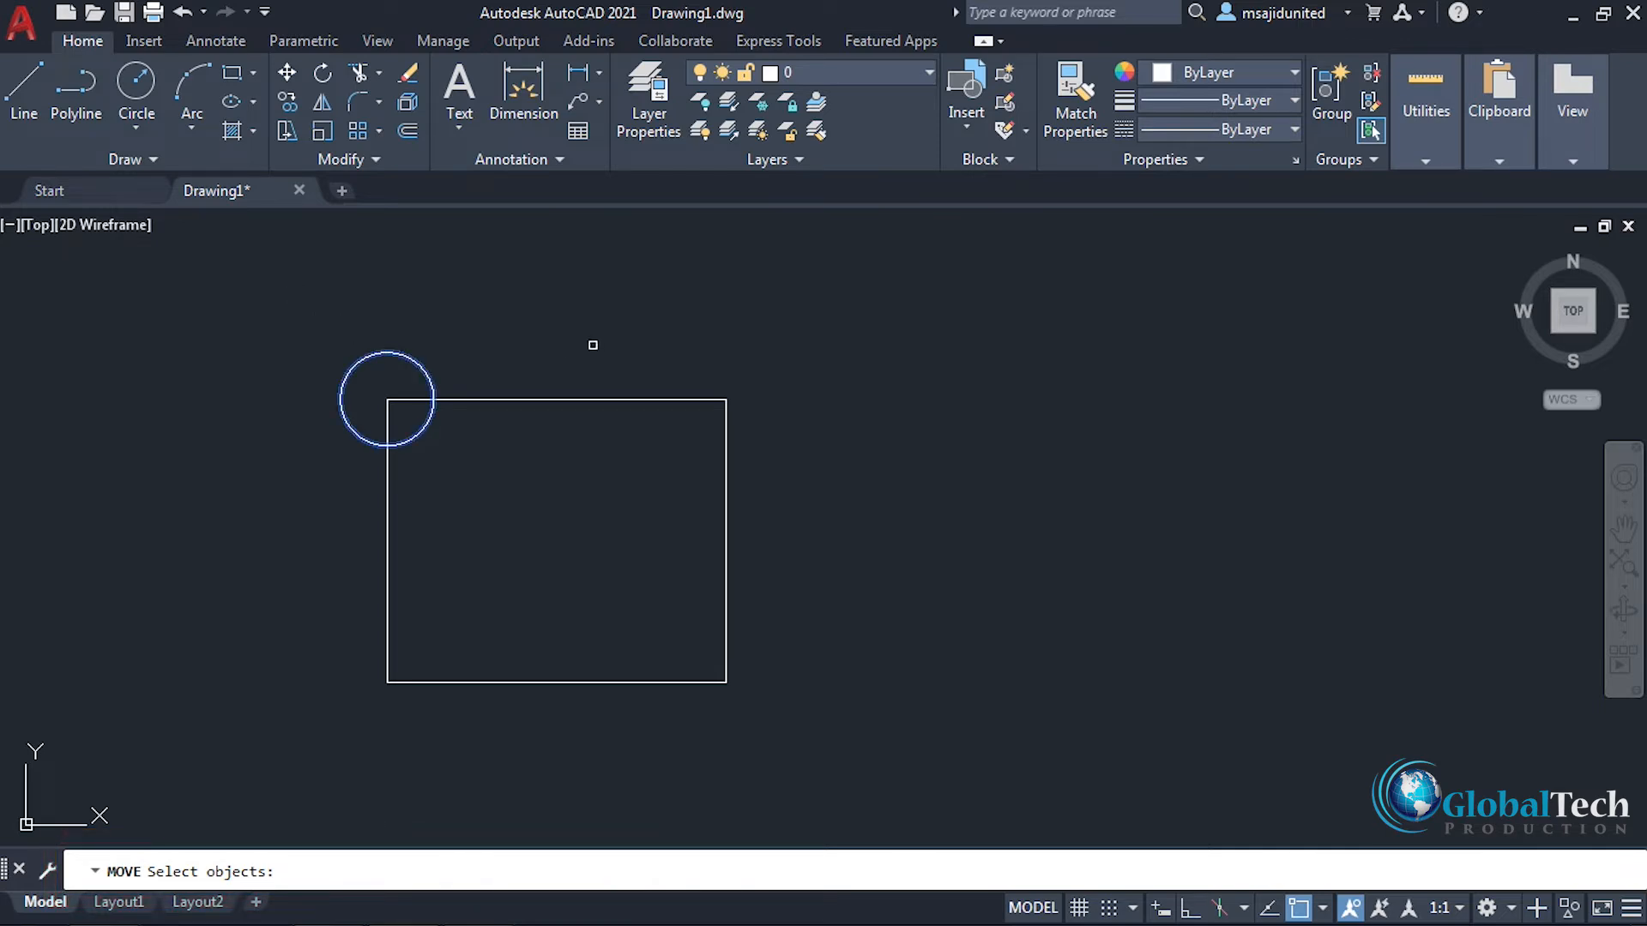
{"action": "key", "text": "Return"}
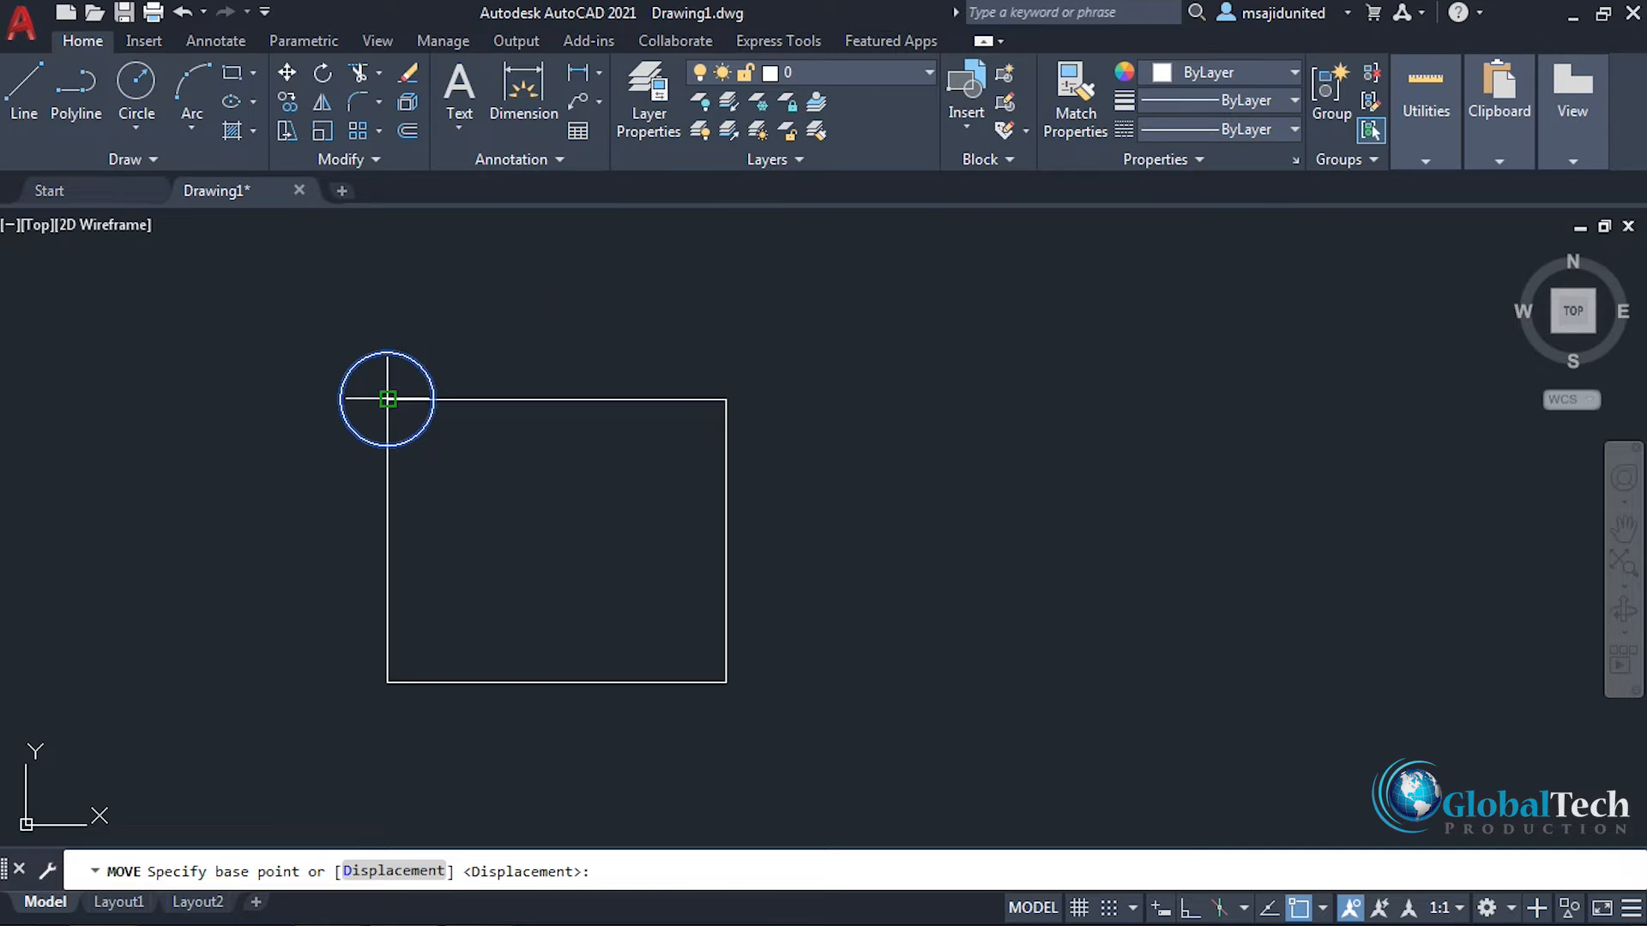
{"action": "left_click", "coordinate": [388, 399]}
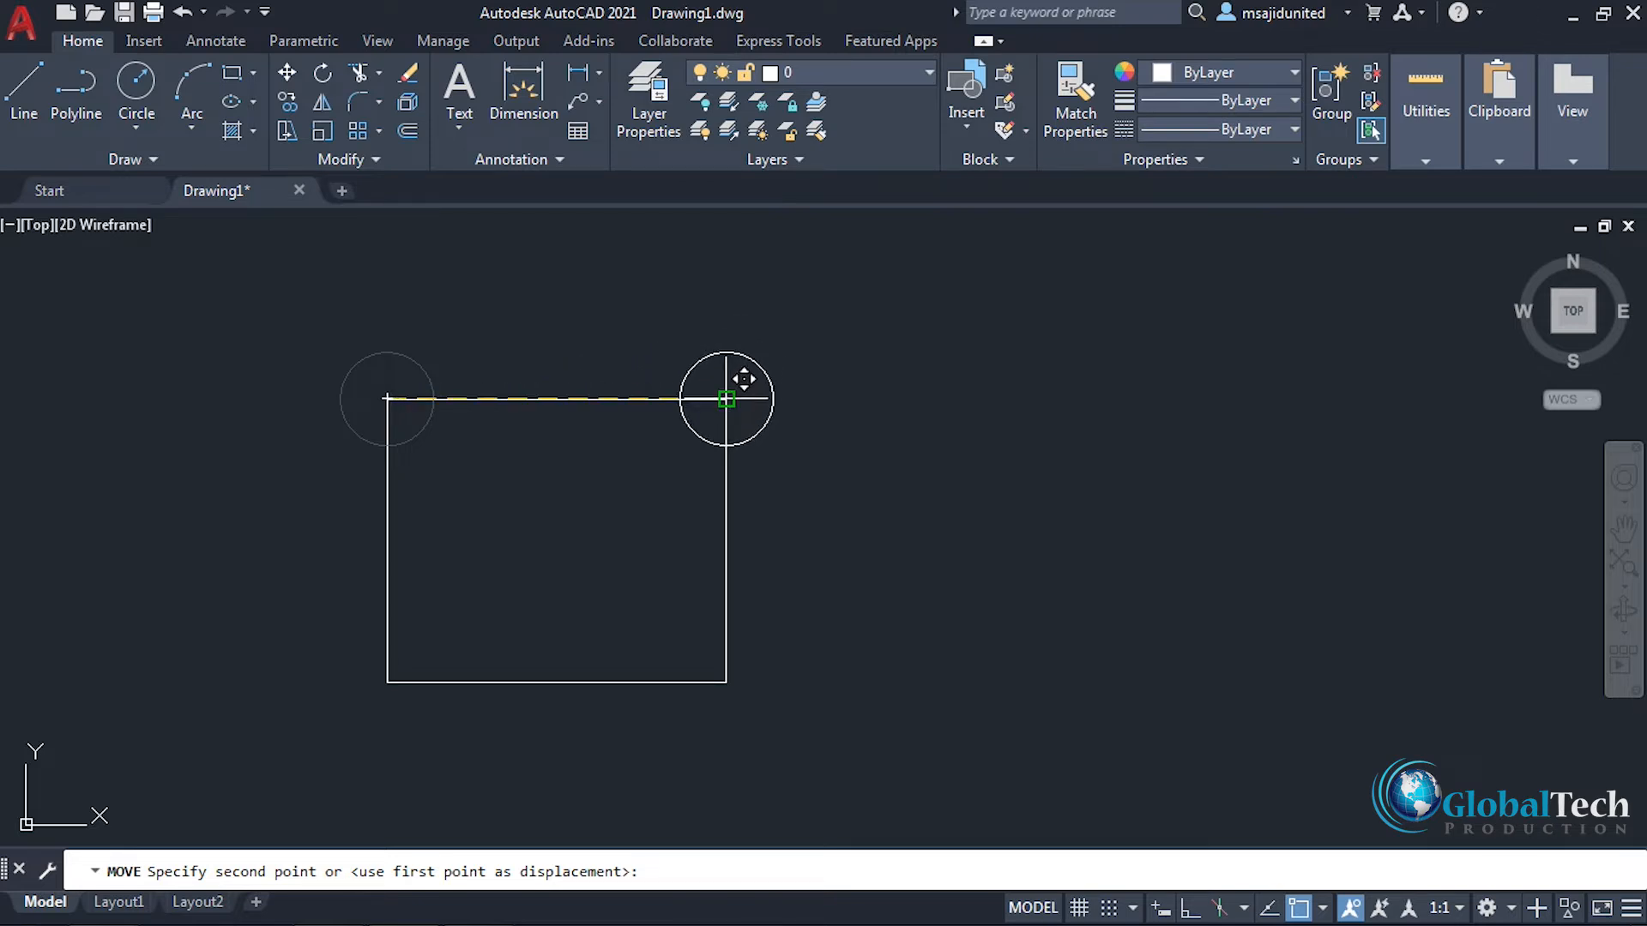
{"action": "left_click", "coordinate": [727, 398]}
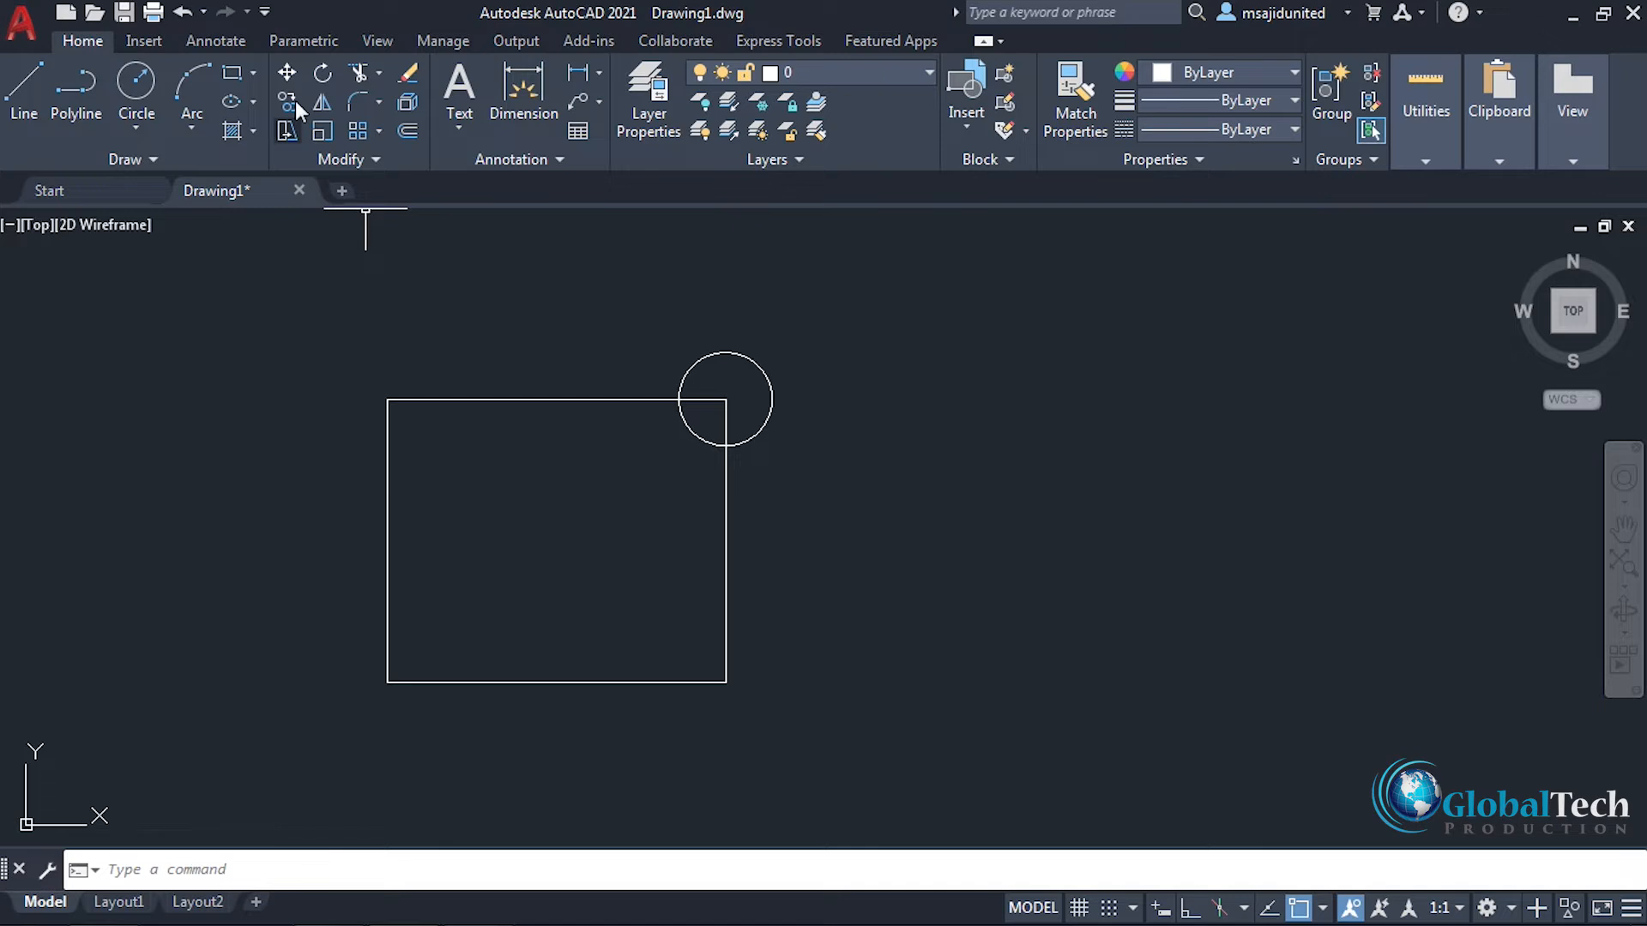
Step: Copy the circle by its centre from the rectangle's upper-right corner to the other three corners
{"action": "key", "text": "Return"}
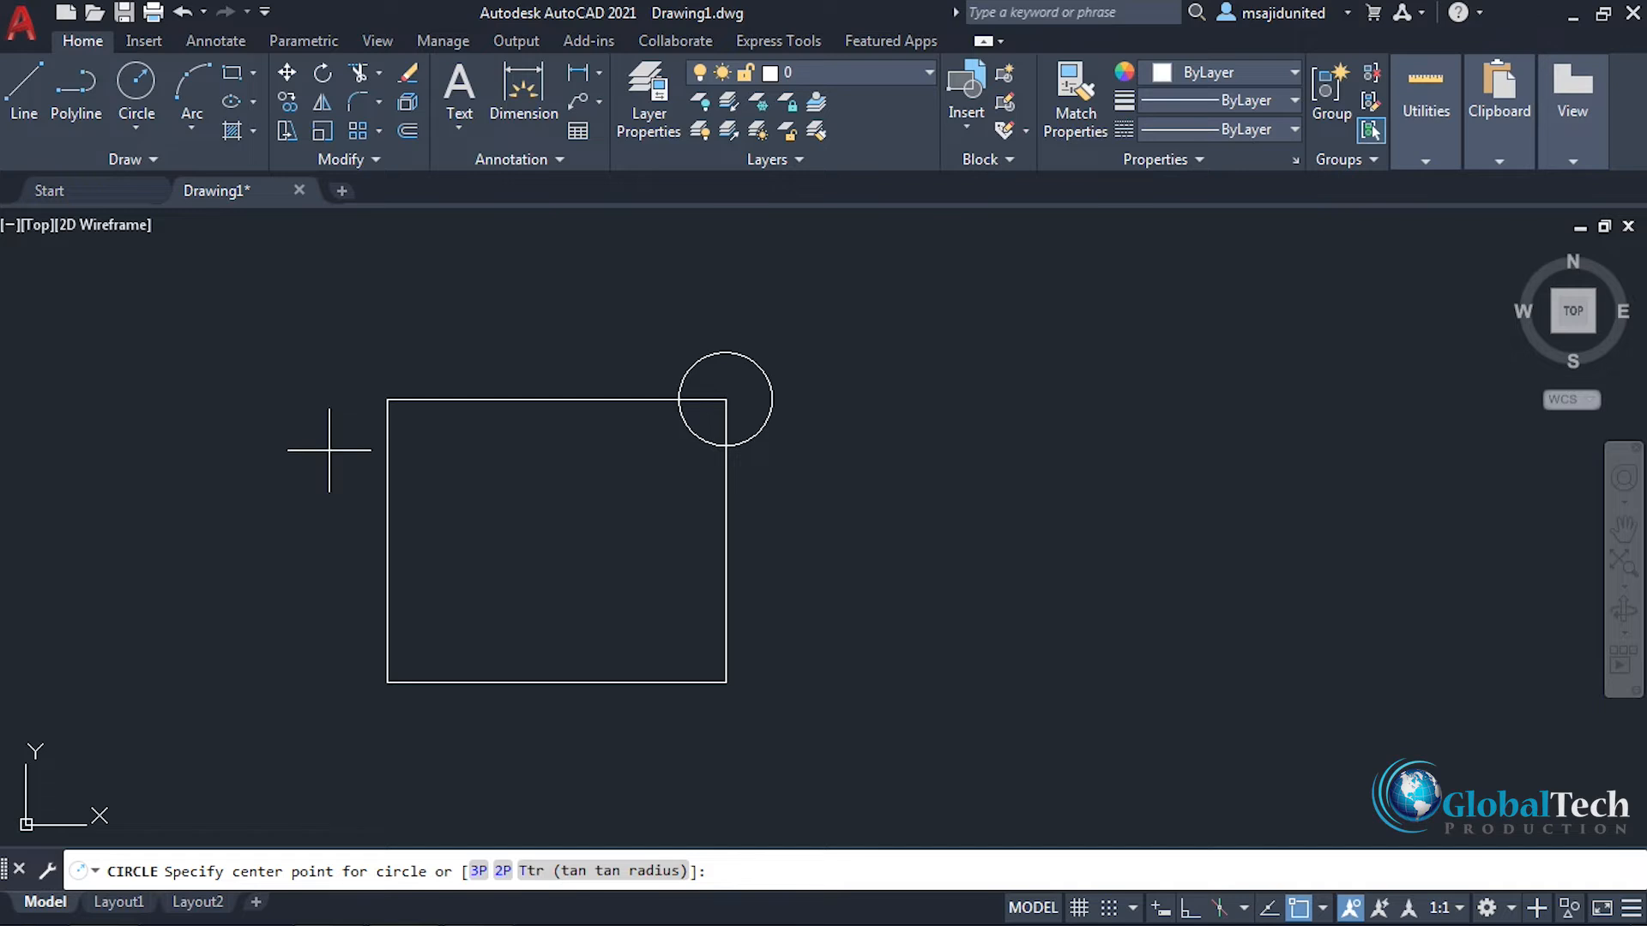
{"action": "key", "text": "Escape"}
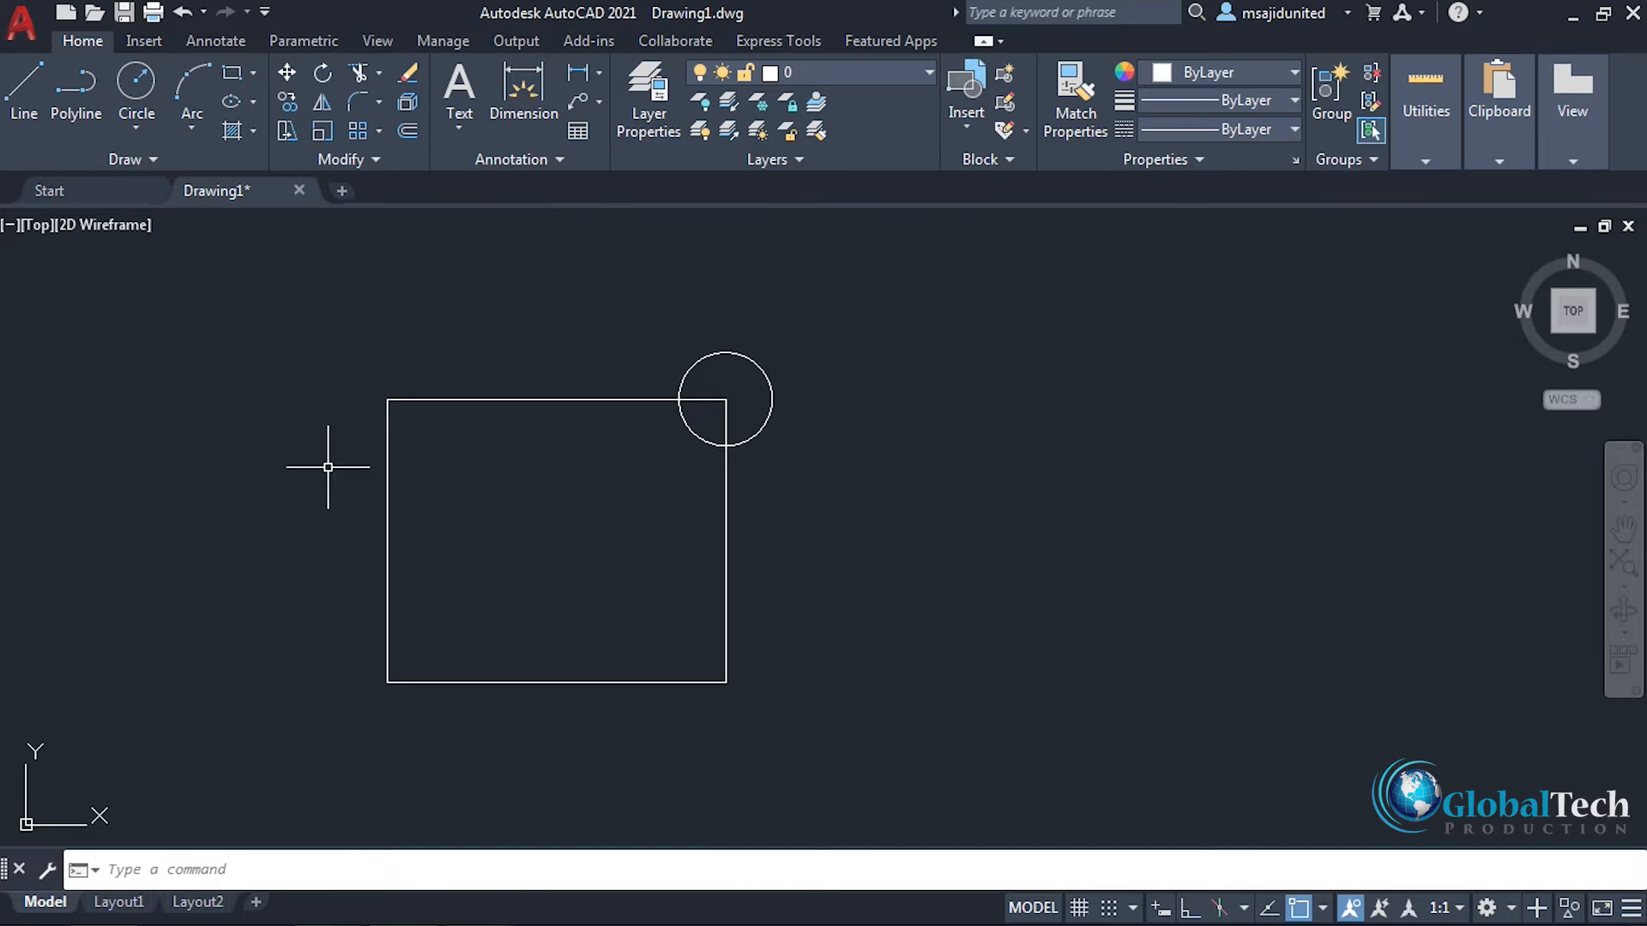
{"action": "type", "text": "co"}
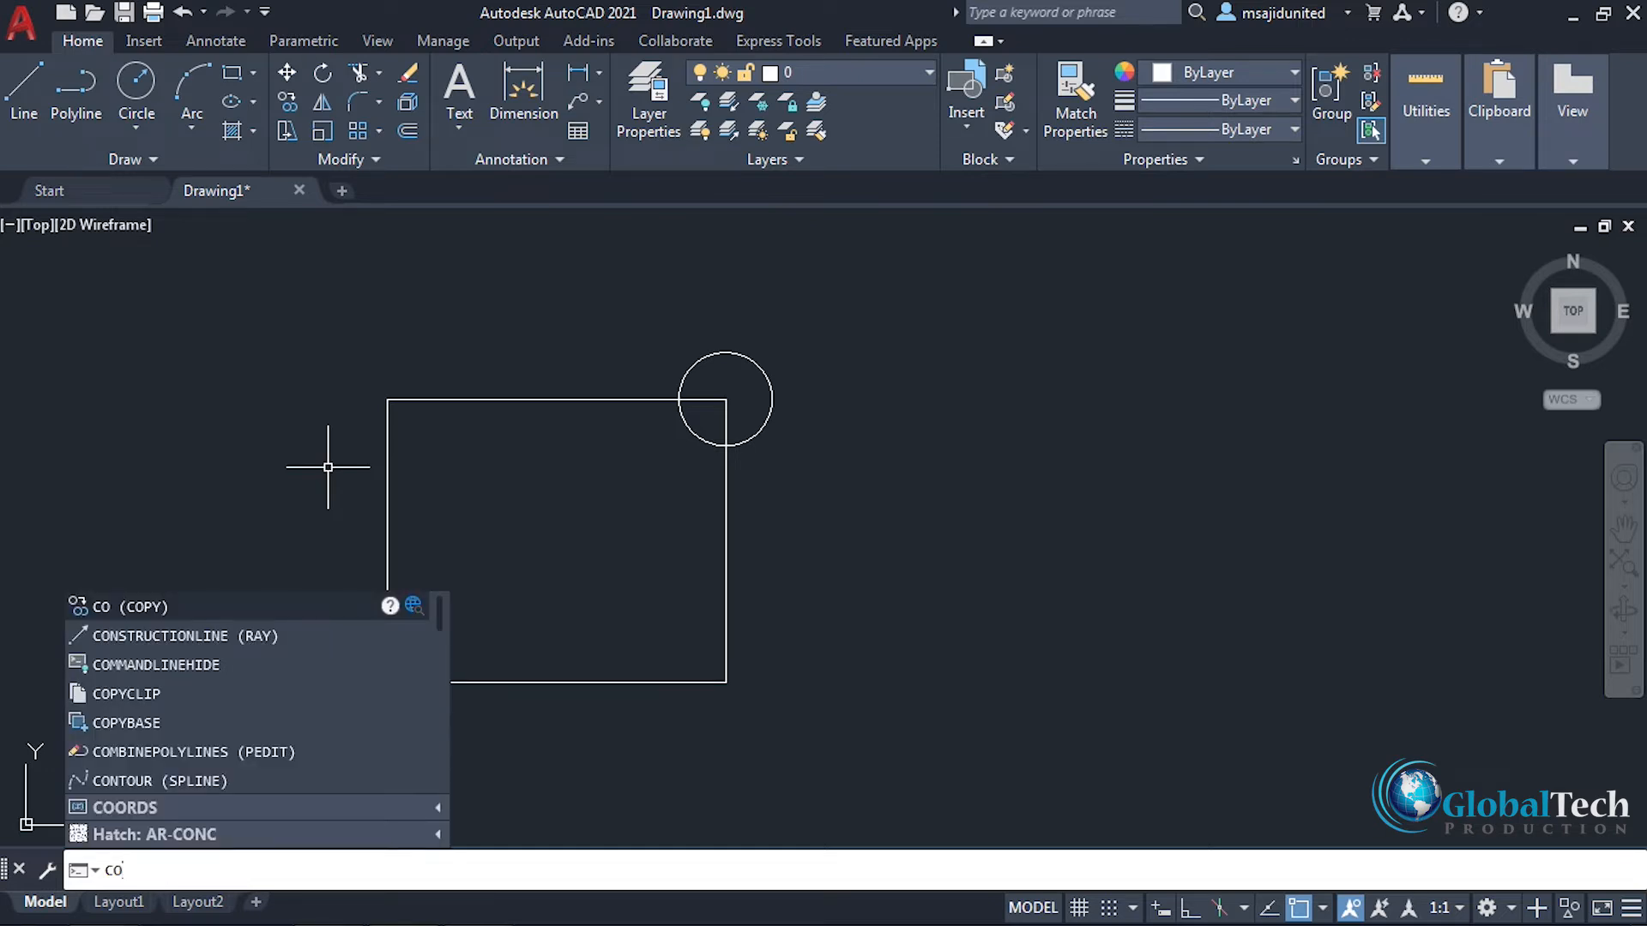
{"action": "key", "text": "Return"}
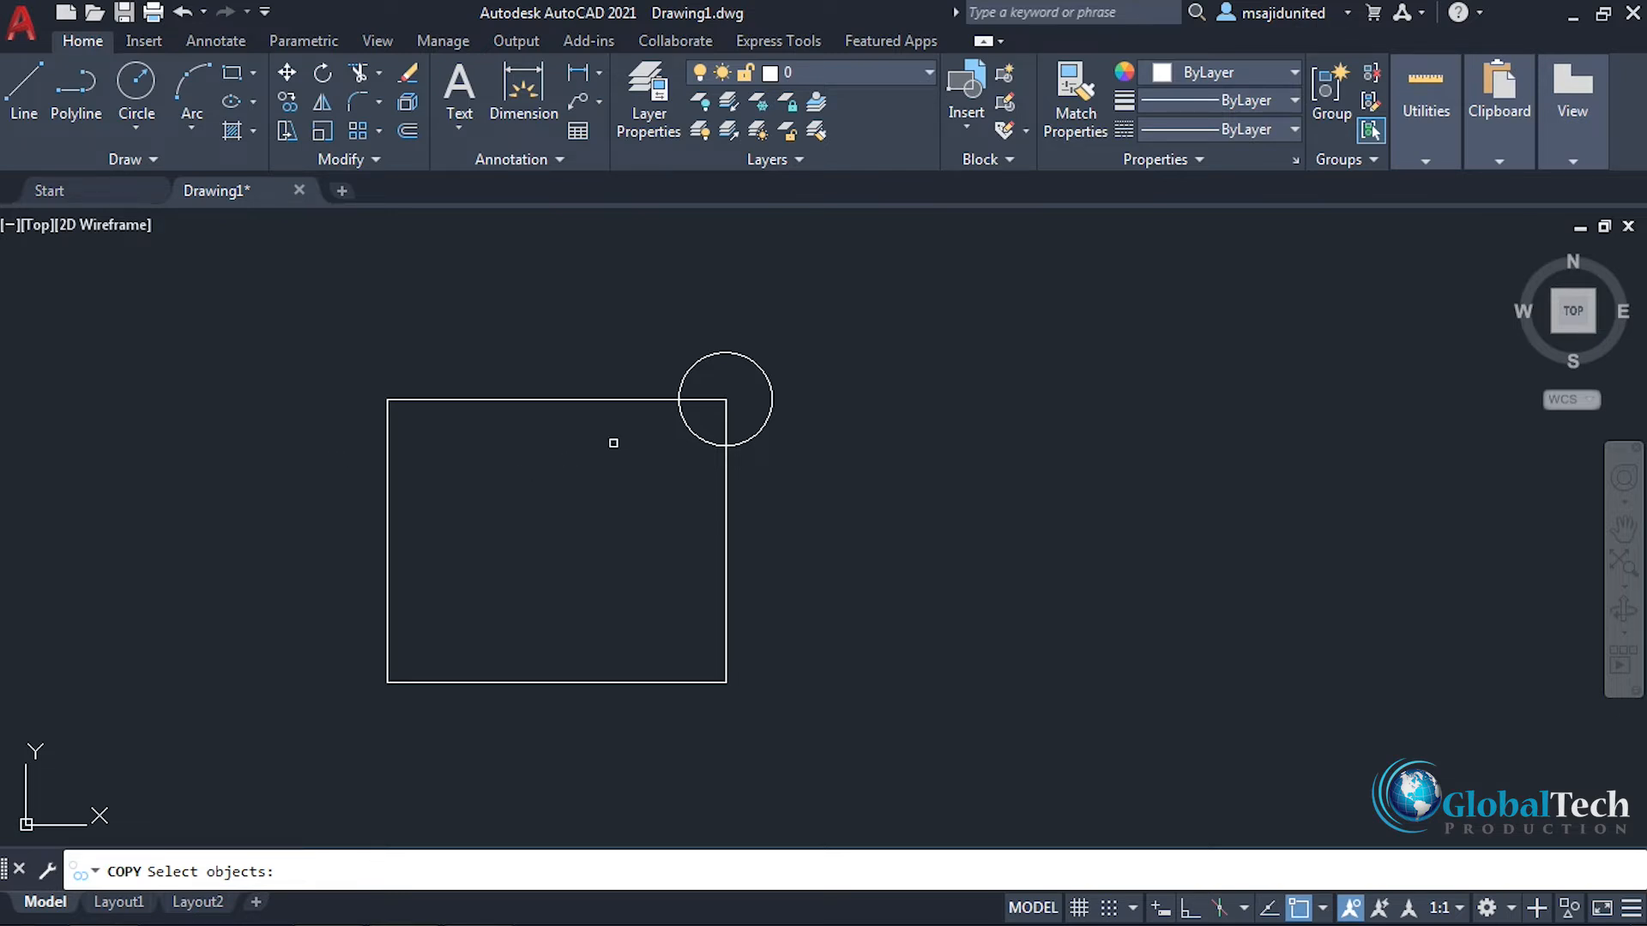
{"action": "left_click", "coordinate": [742, 358]}
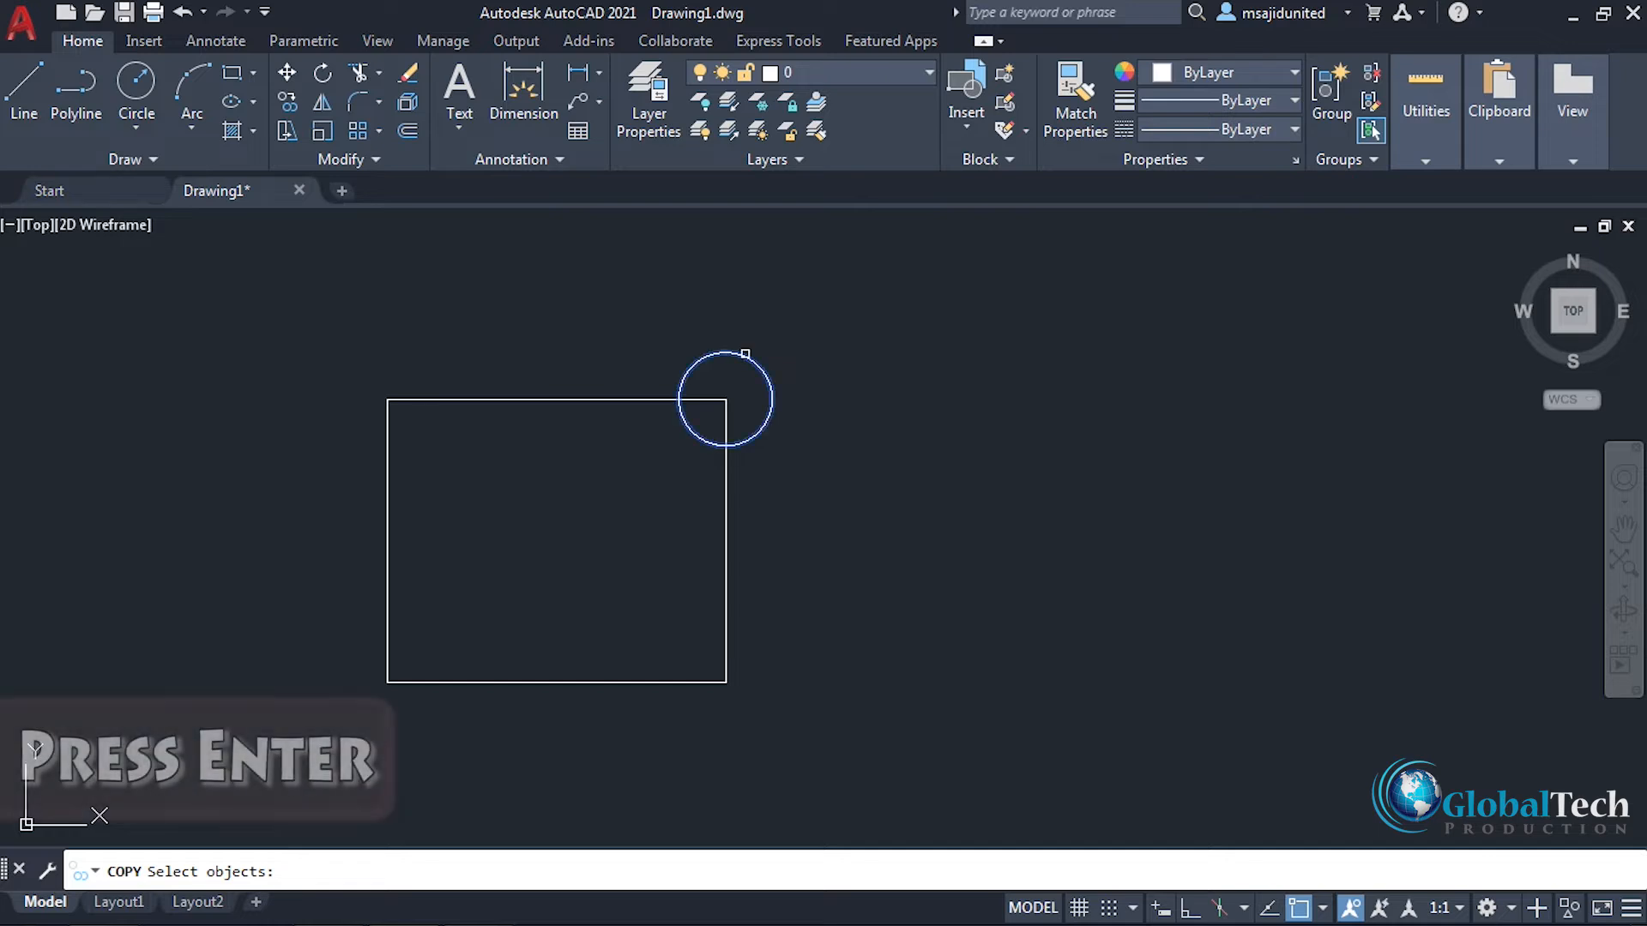
{"action": "key", "text": "Return"}
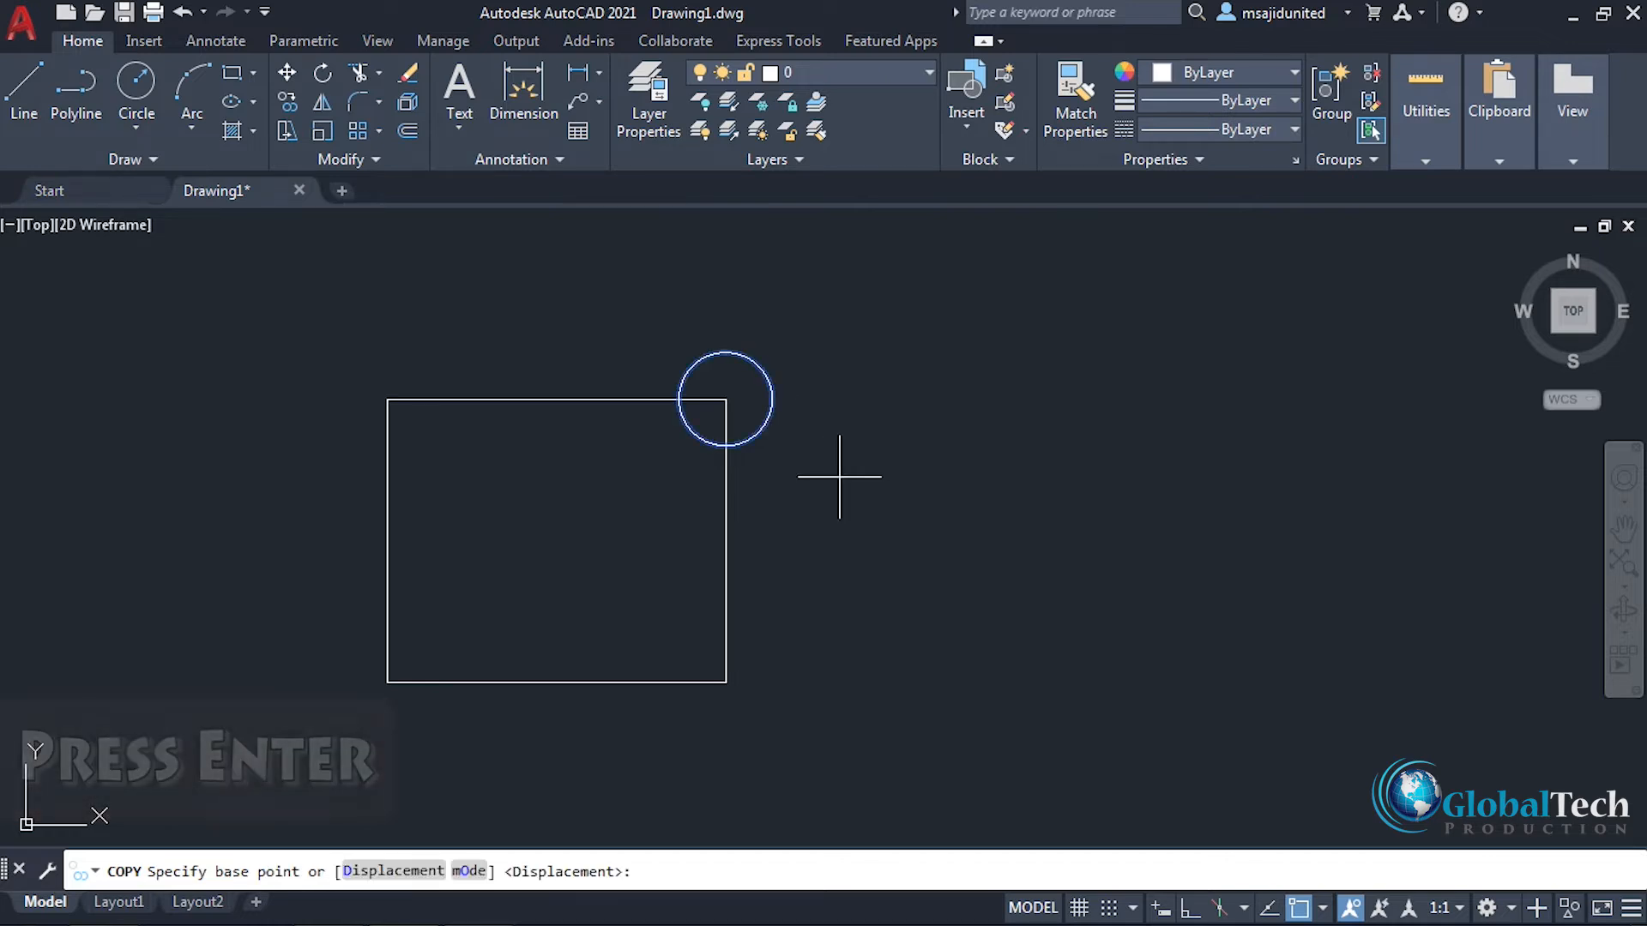
{"action": "left_click", "coordinate": [726, 399]}
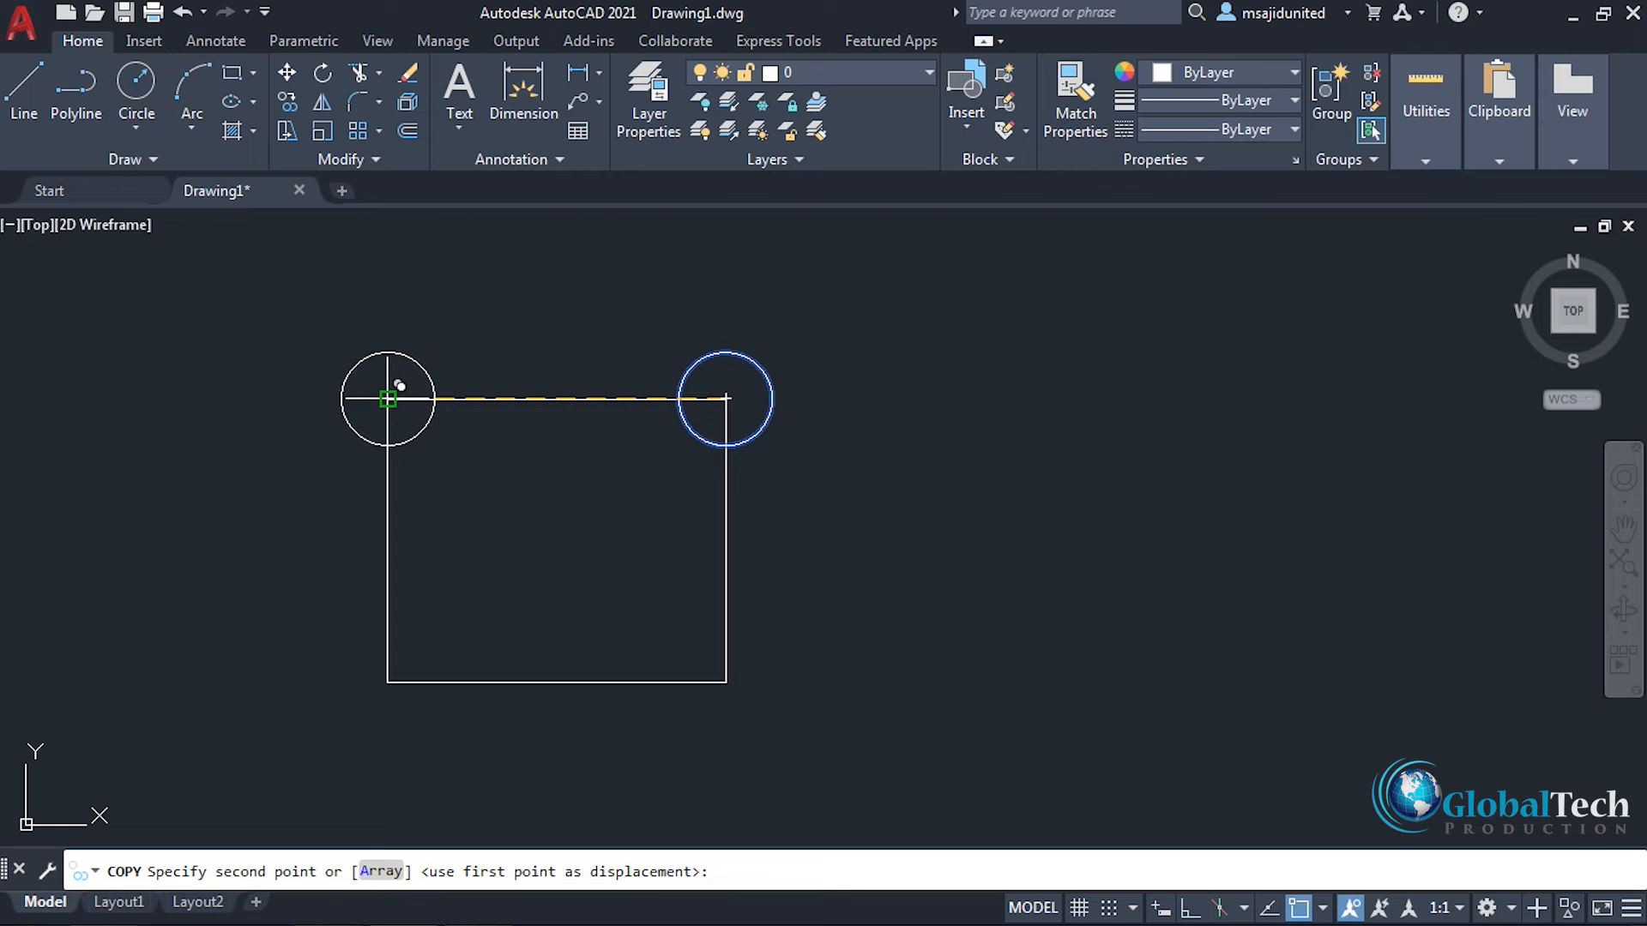
{"action": "left_click", "coordinate": [387, 399]}
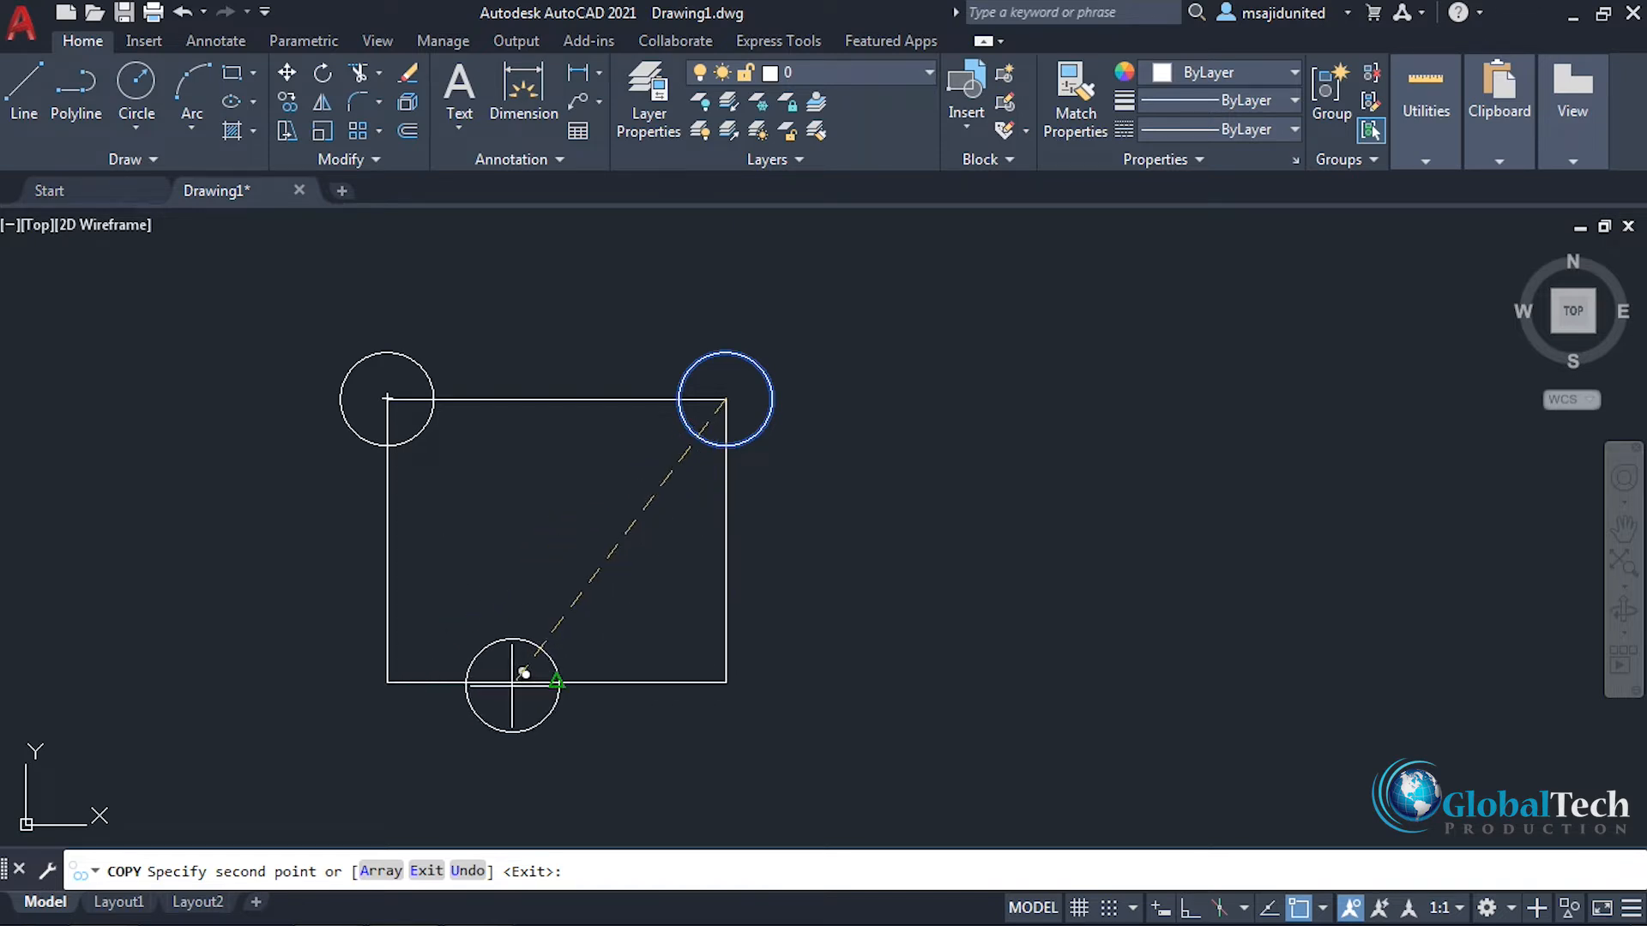
{"action": "left_click", "coordinate": [387, 682]}
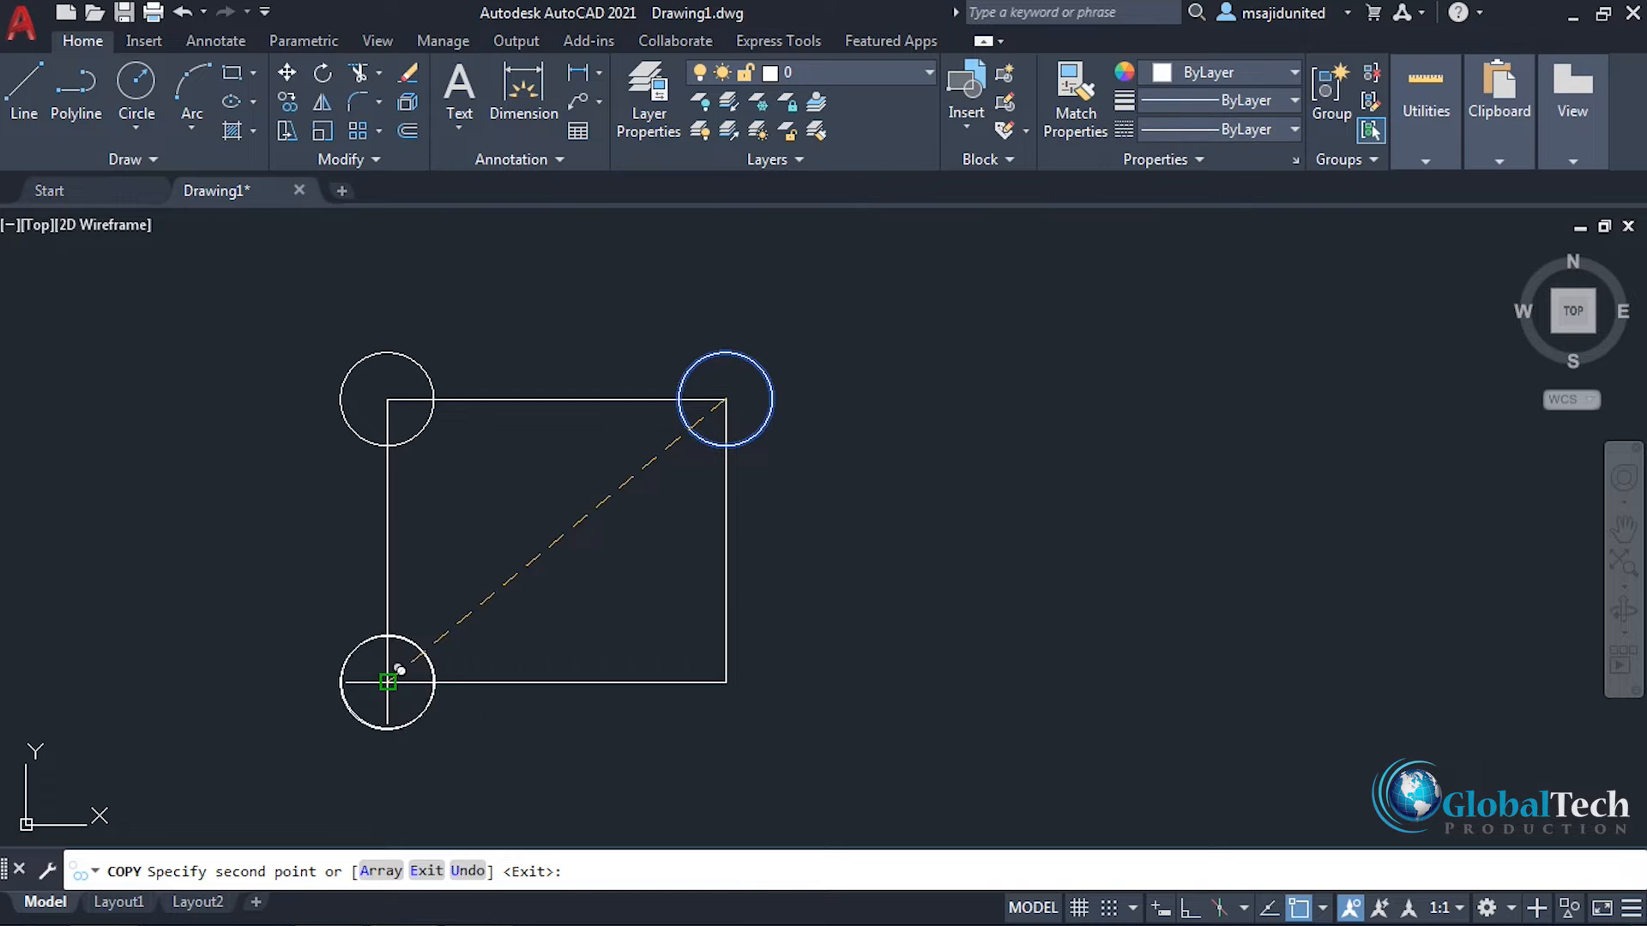
{"action": "left_click", "coordinate": [725, 681]}
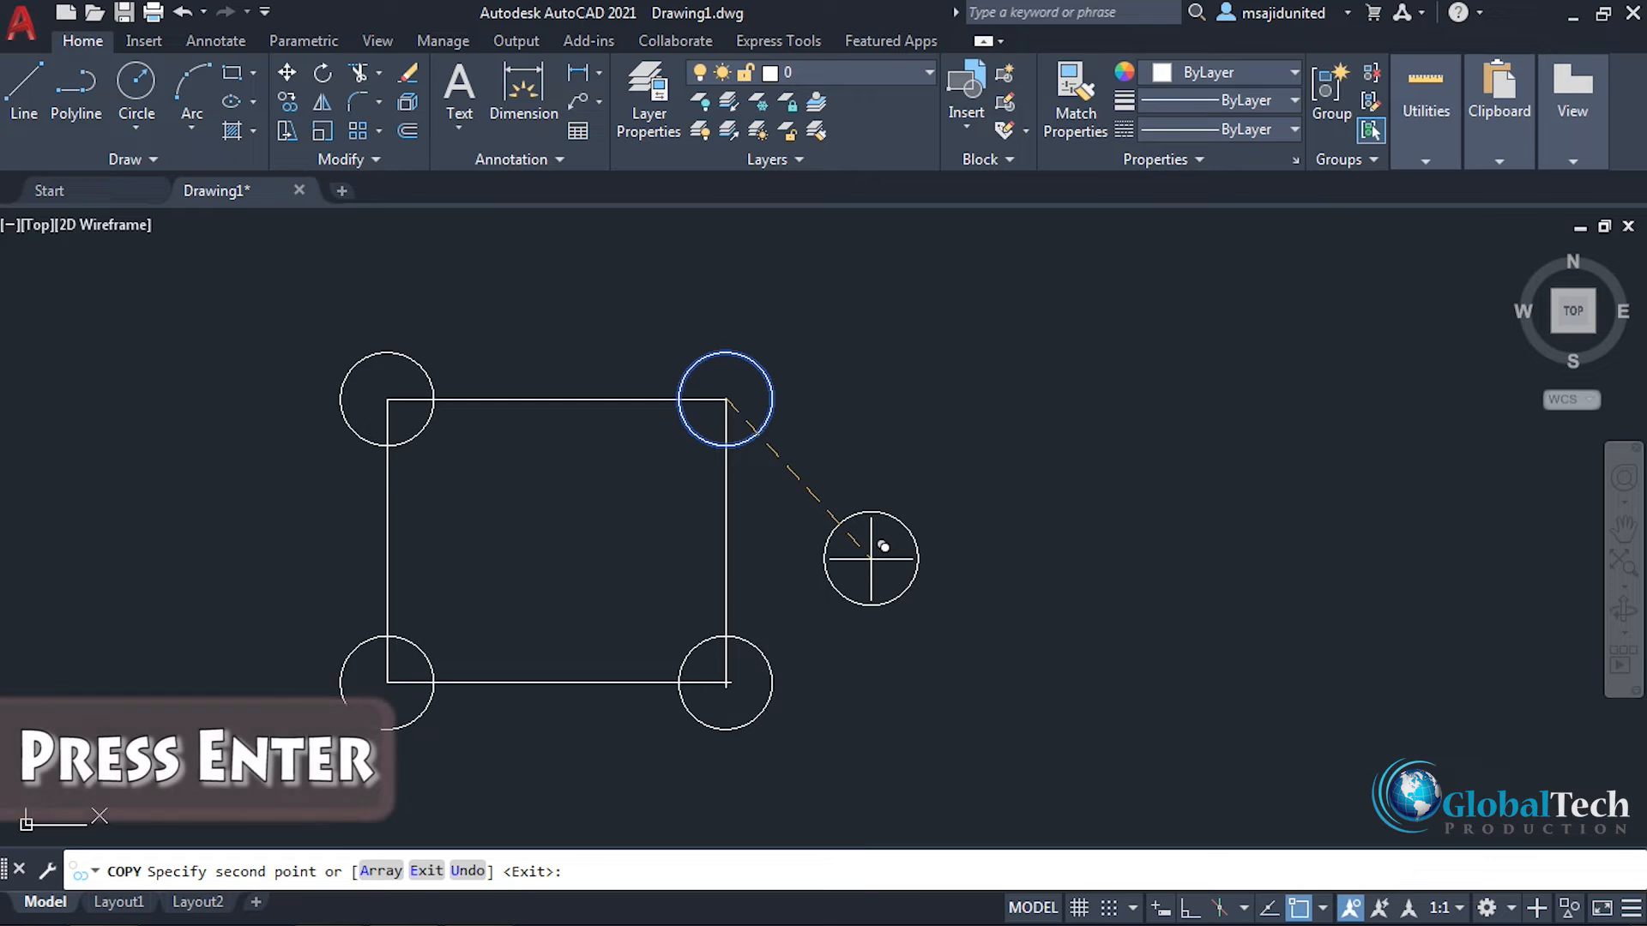
{"action": "key", "text": "Return"}
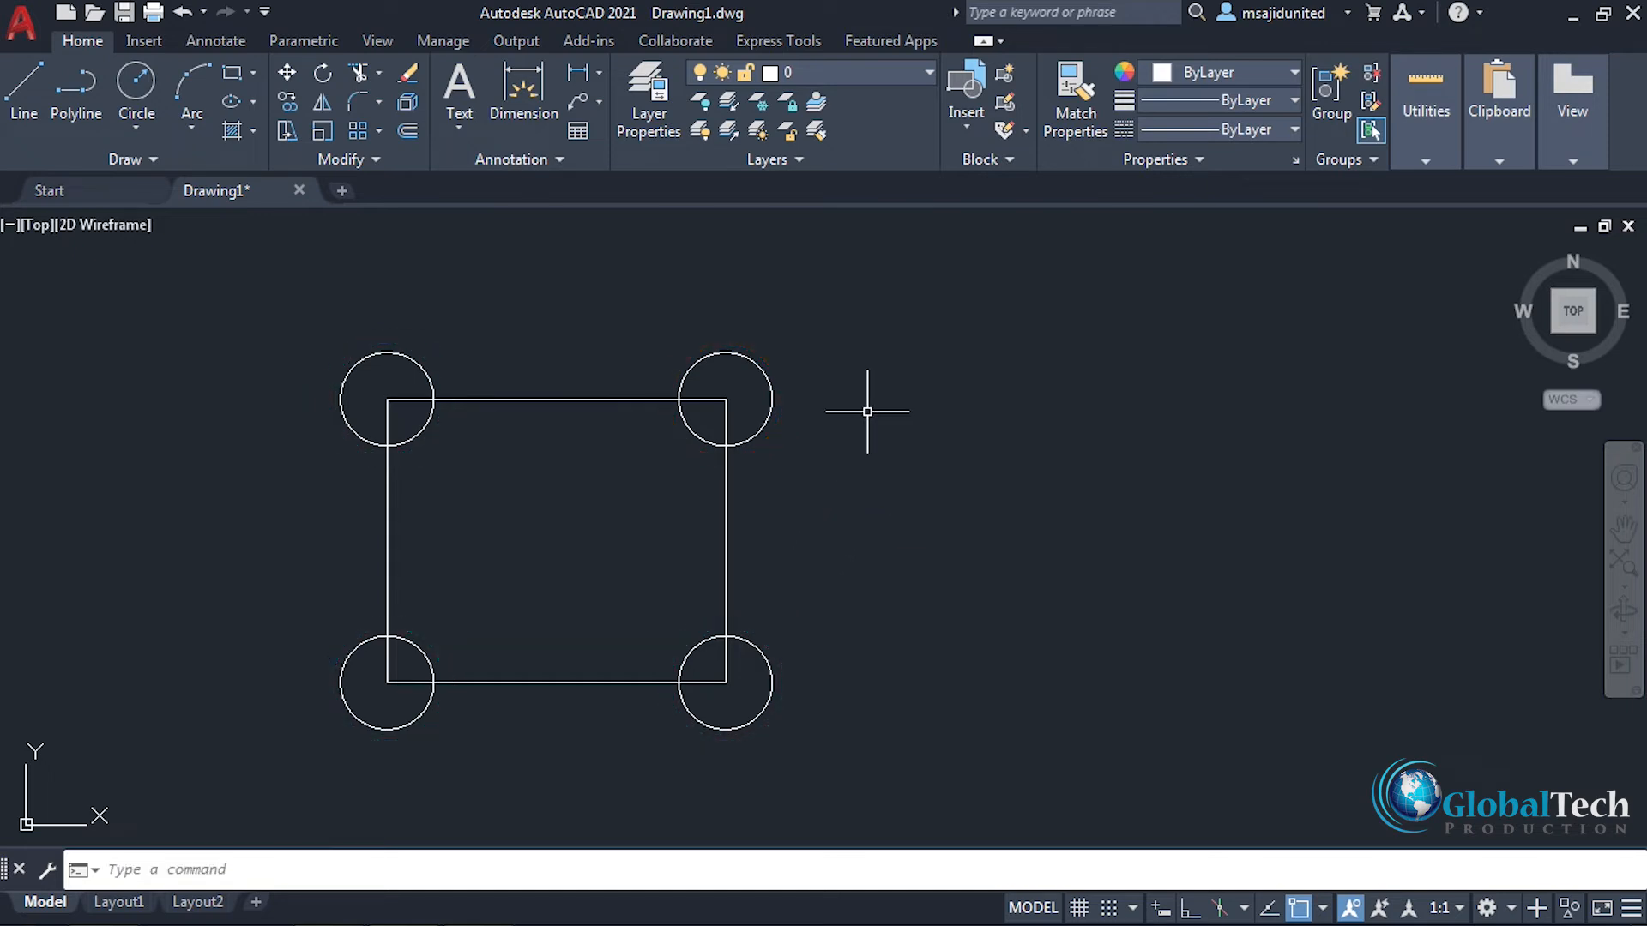
Step: Erase the rectangle and all four corner circles
{"action": "left_click", "coordinate": [867, 313]}
{"action": "left_click", "coordinate": [341, 733]}
{"action": "key", "text": "Delete"}
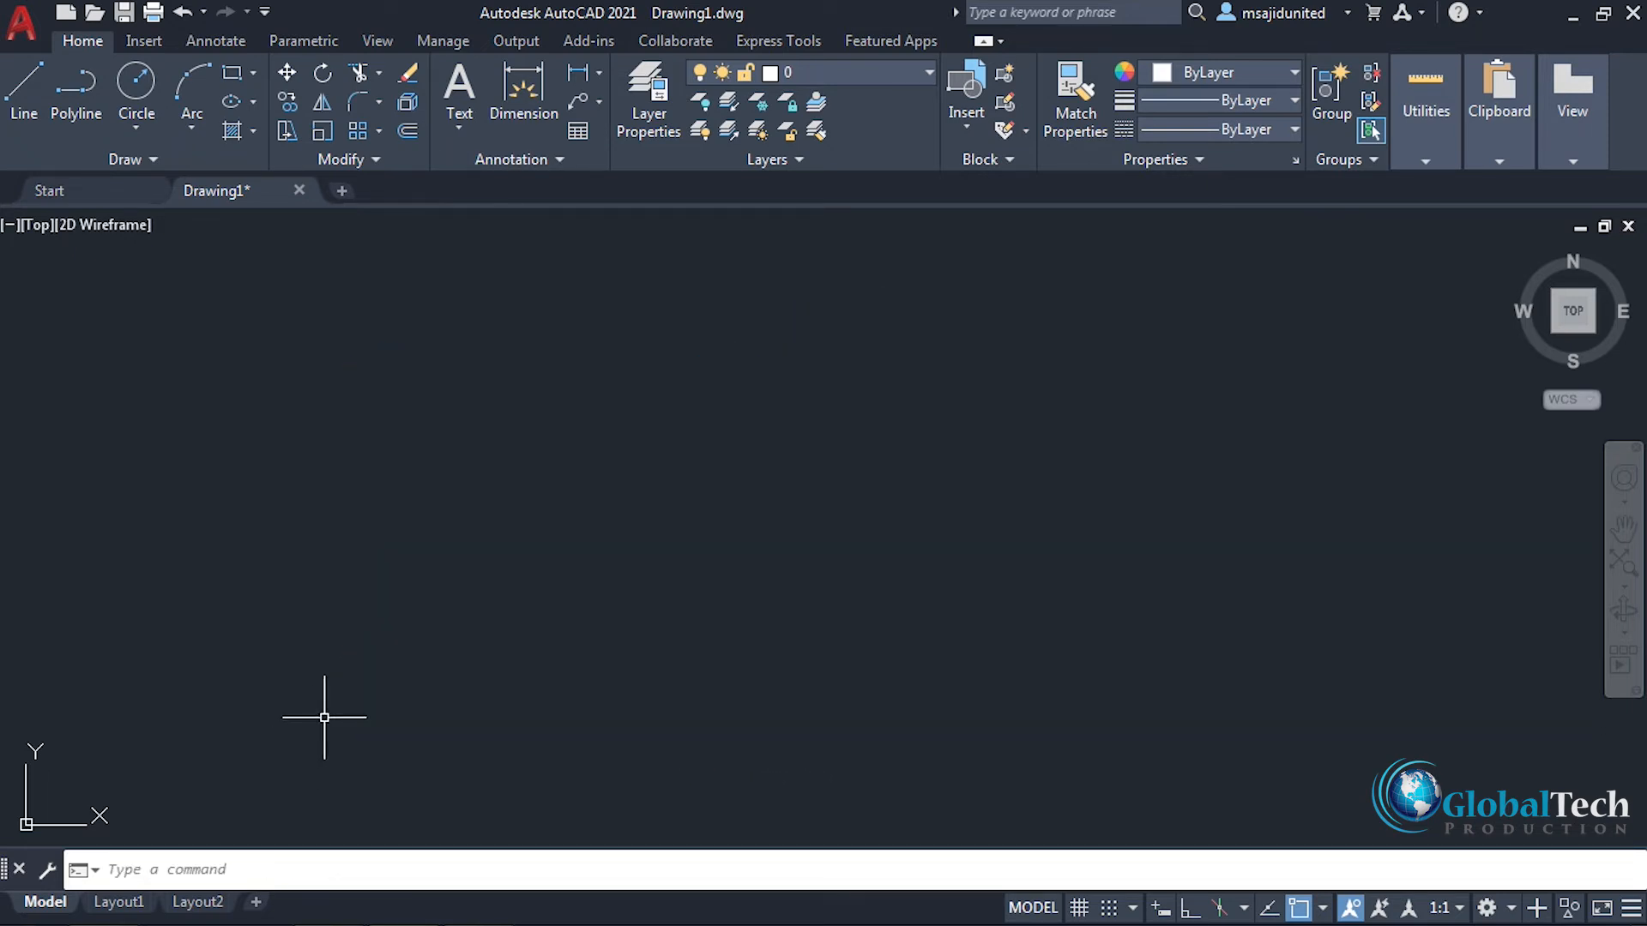
Step: Draw a tall, narrow rectangle on the left side of the empty drawing area
{"action": "left_click", "coordinate": [232, 72]}
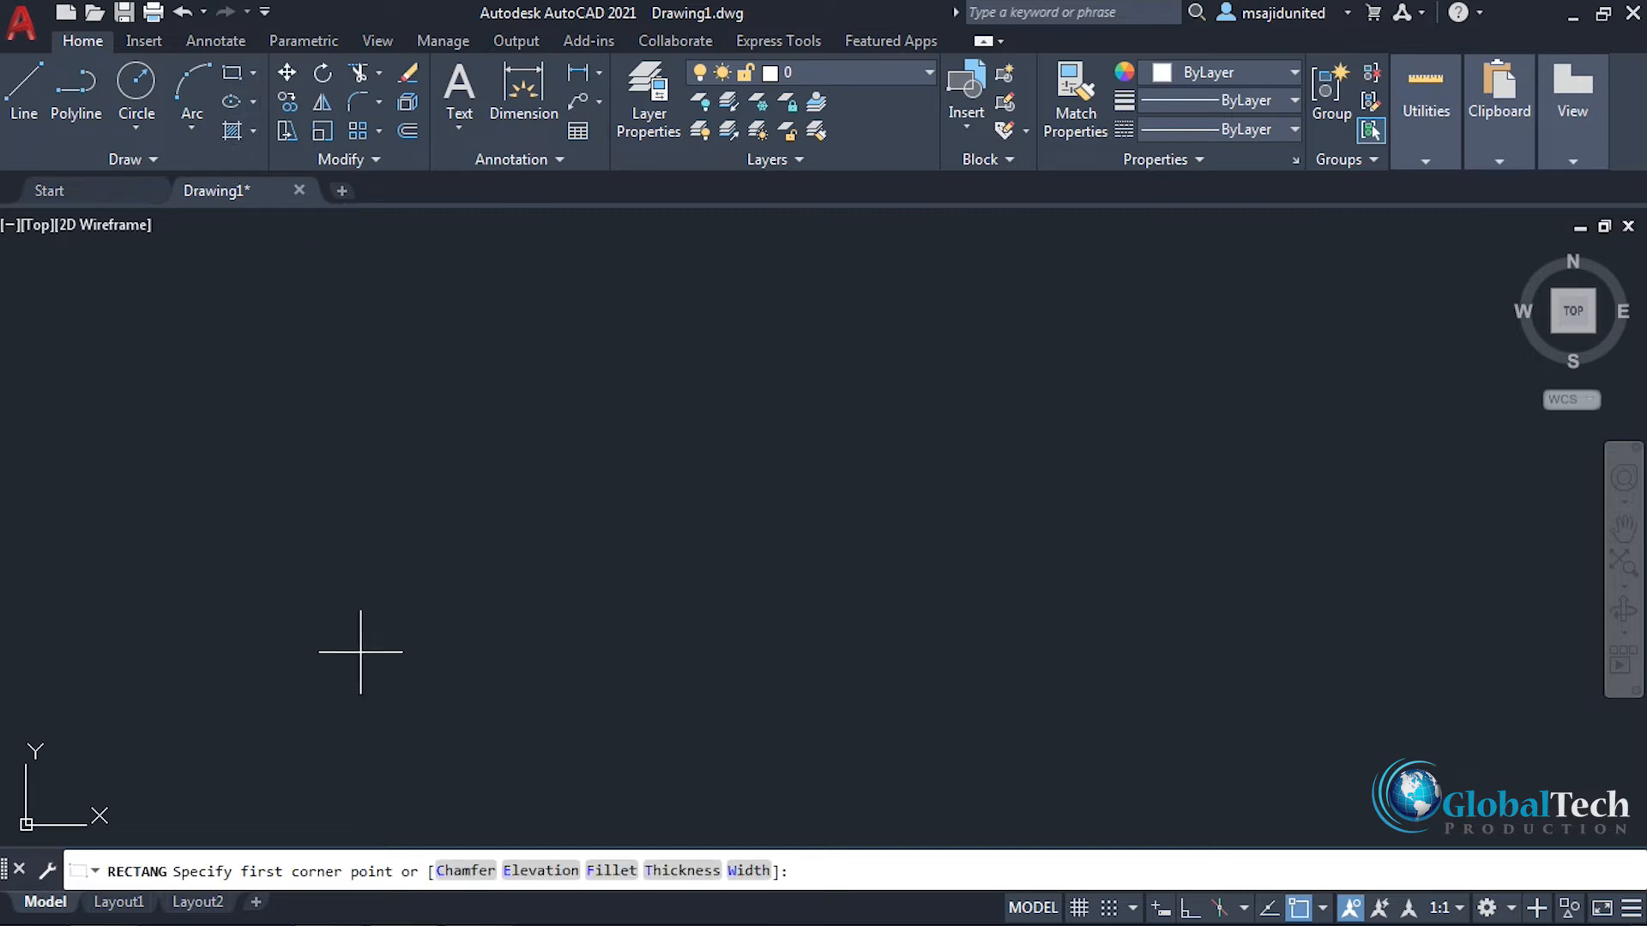
{"action": "left_click", "coordinate": [337, 717]}
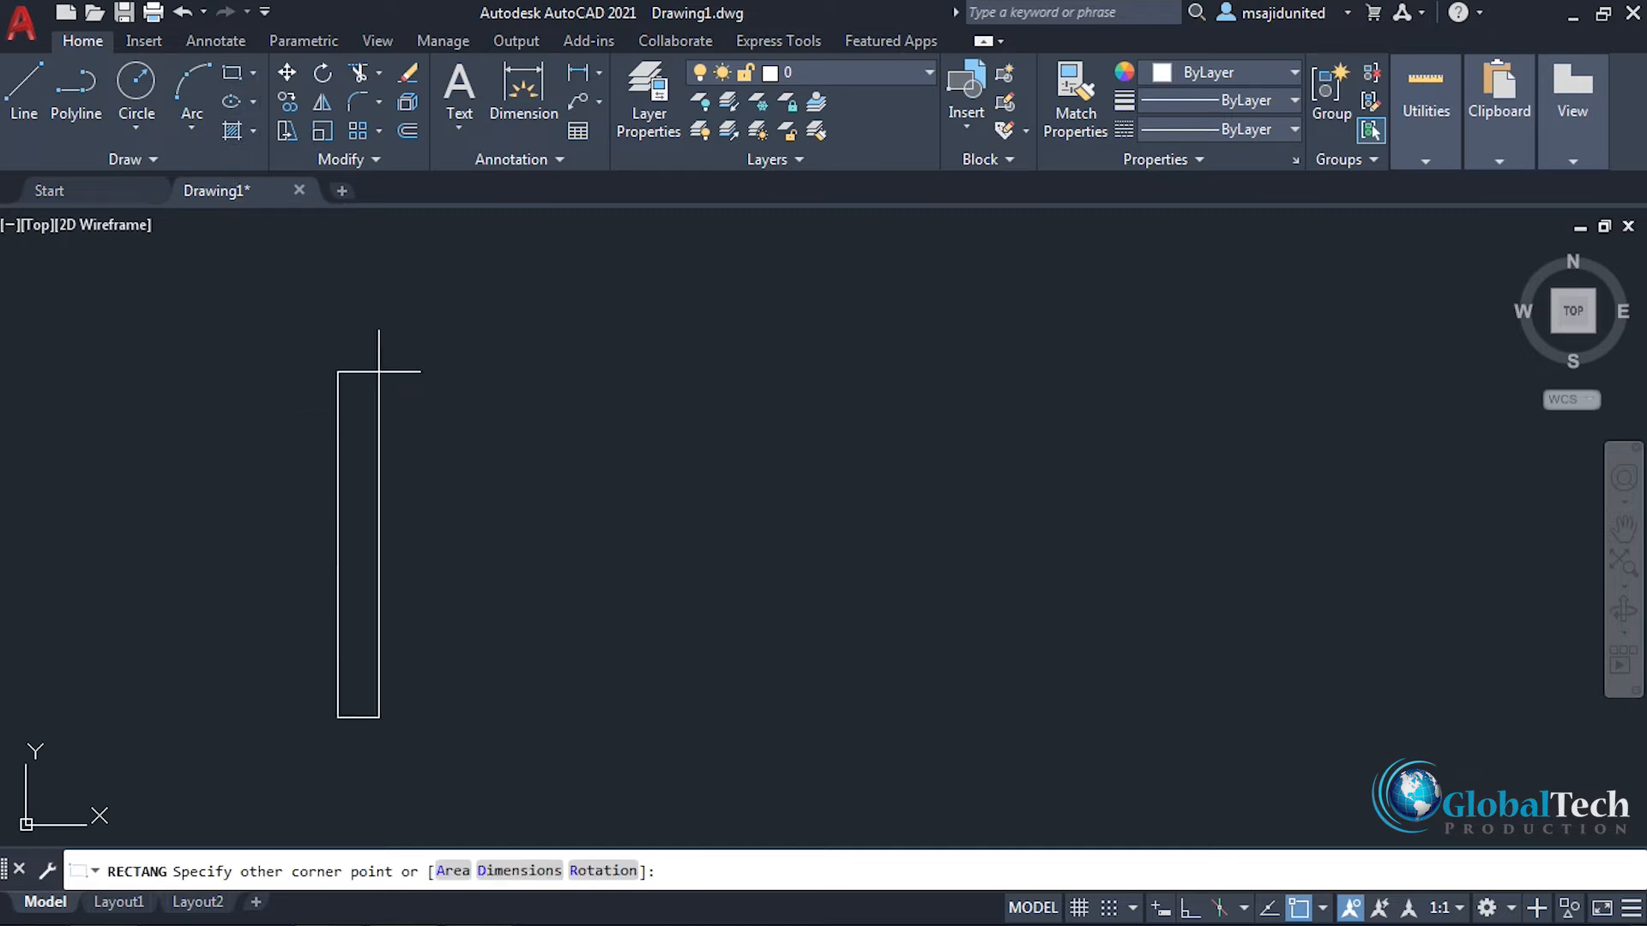
{"action": "left_click", "coordinate": [410, 324]}
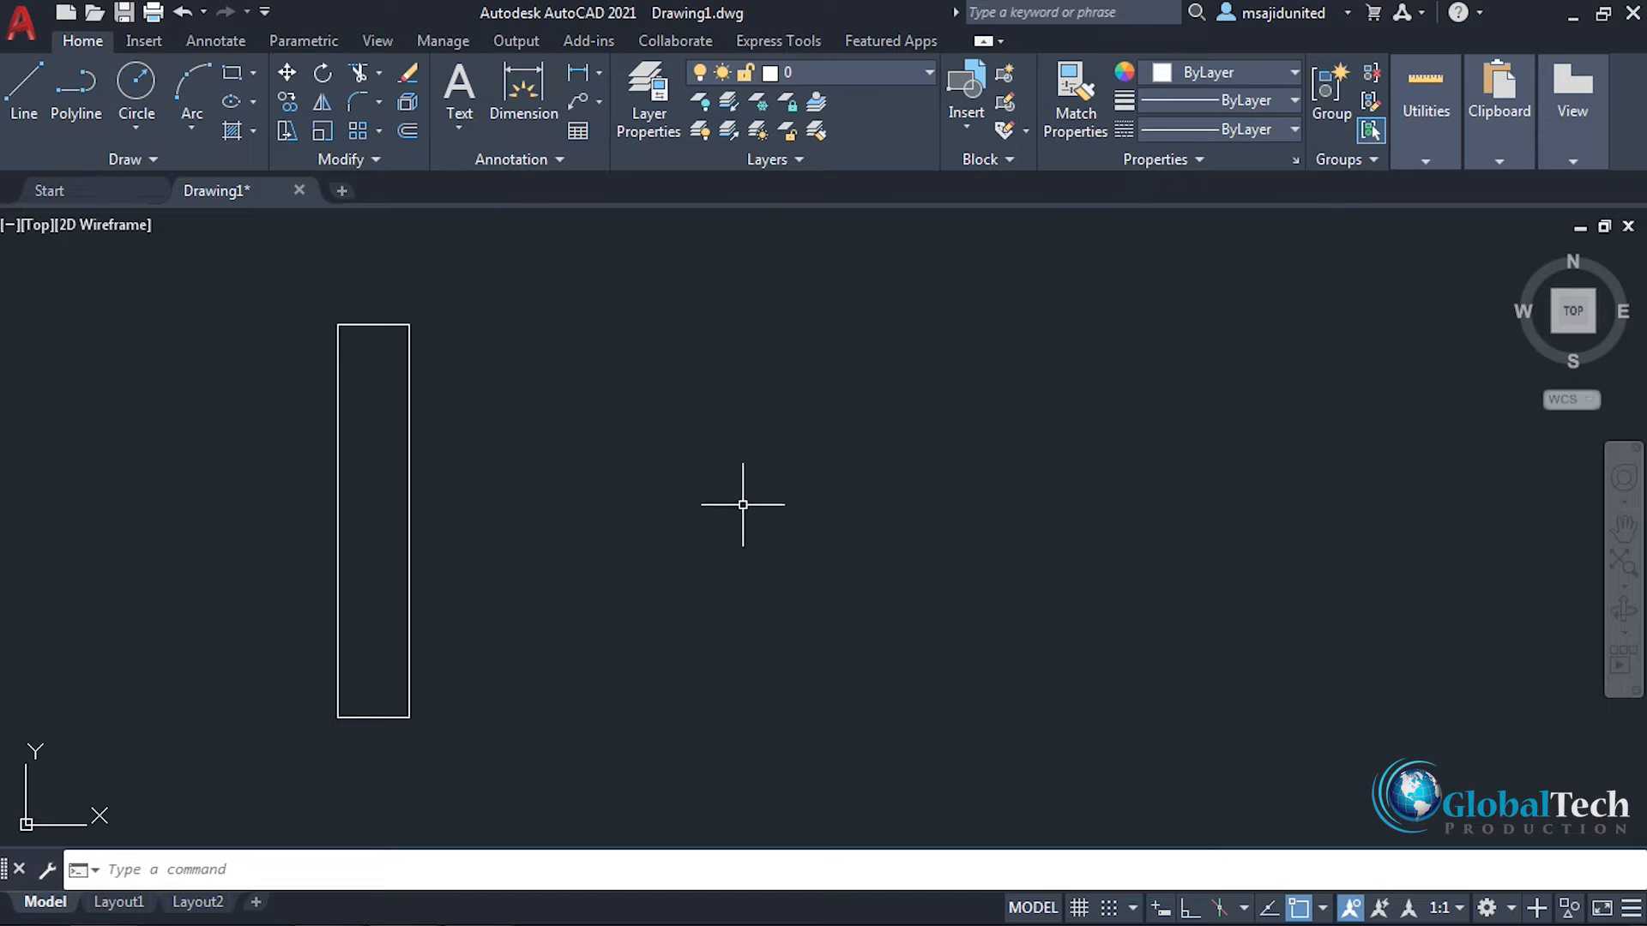
Step: Copy the rectangle from its lower-right corner as an array of 6 items, using Fit to spread them in a row across the drawing area
{"action": "left_click", "coordinate": [289, 105]}
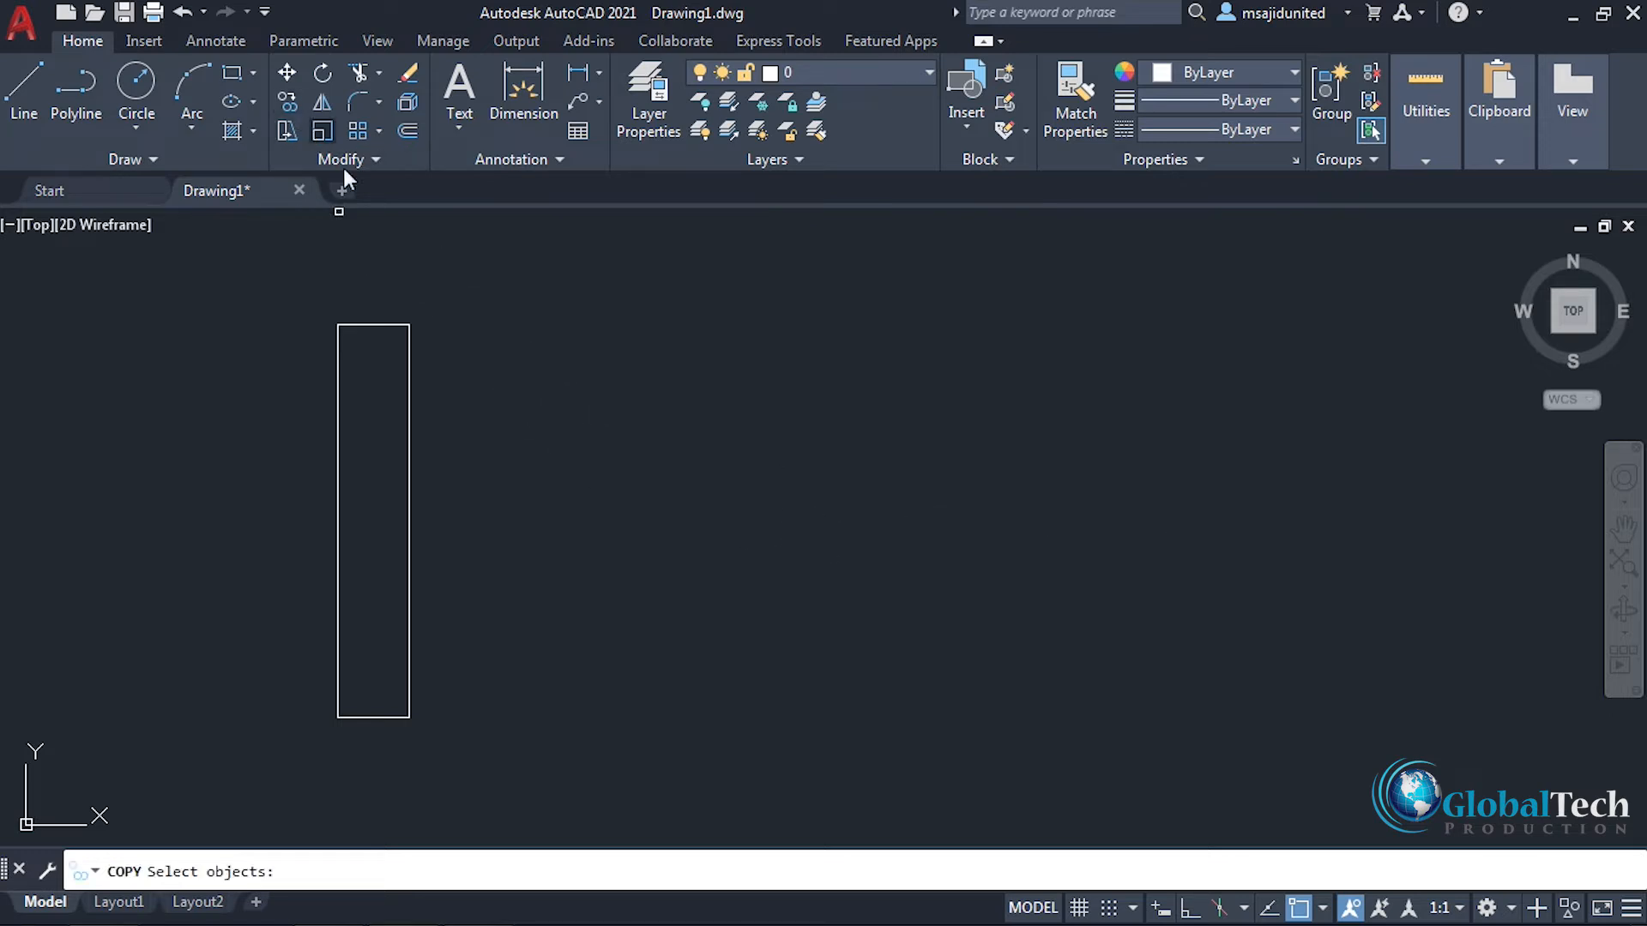
{"action": "left_click", "coordinate": [411, 603]}
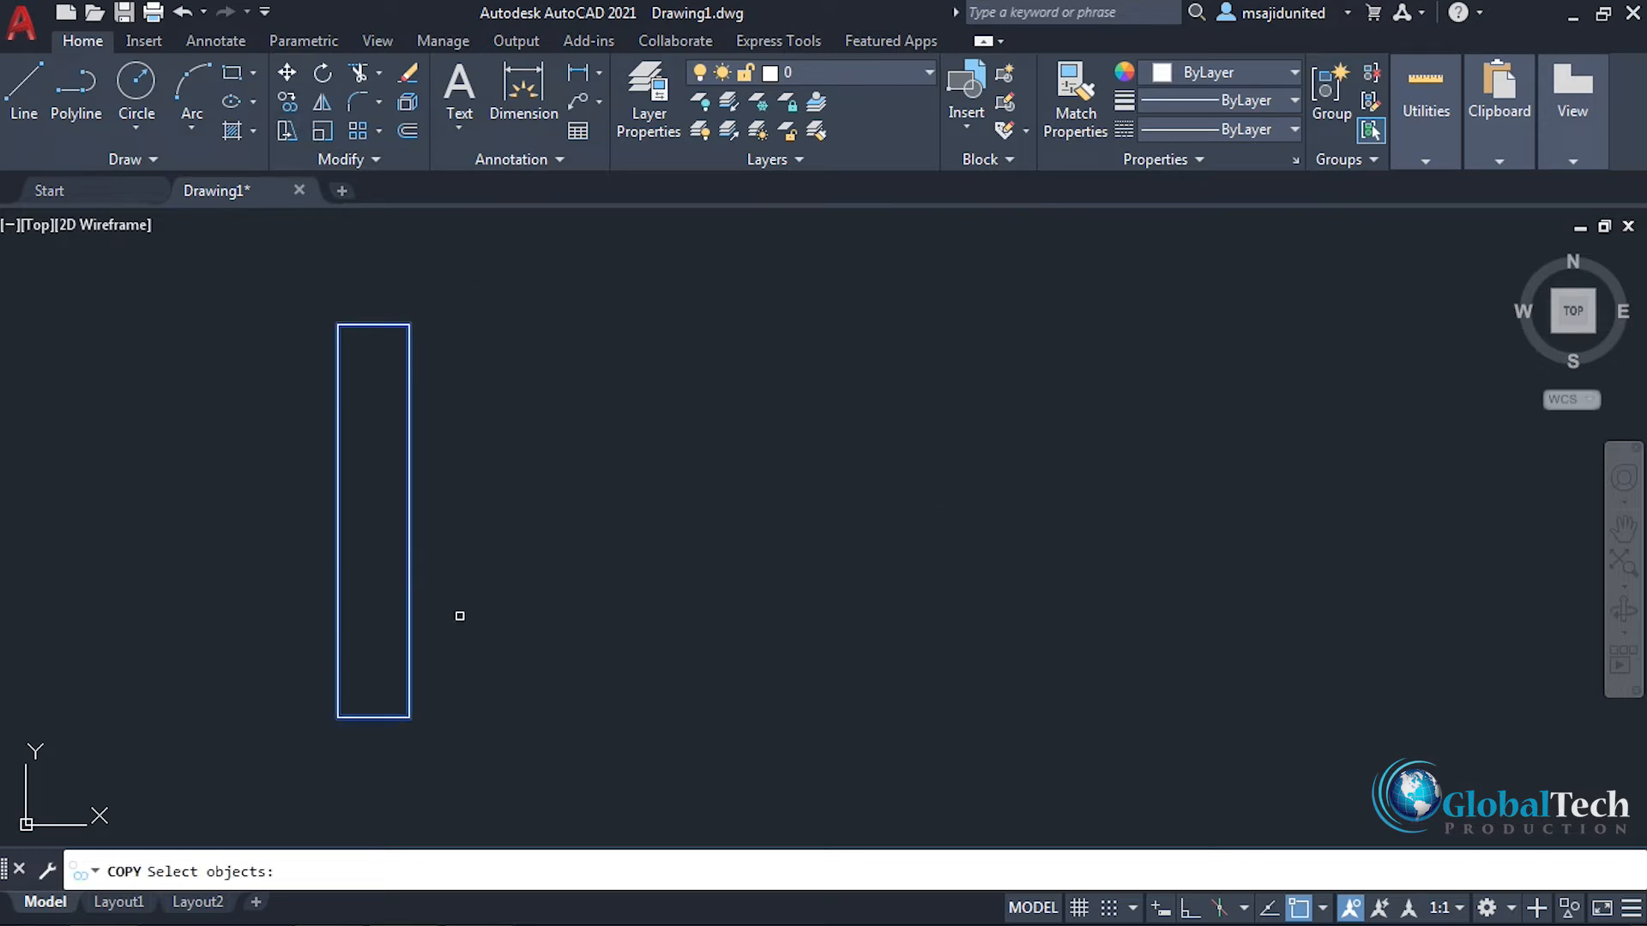
{"action": "key", "text": "Return"}
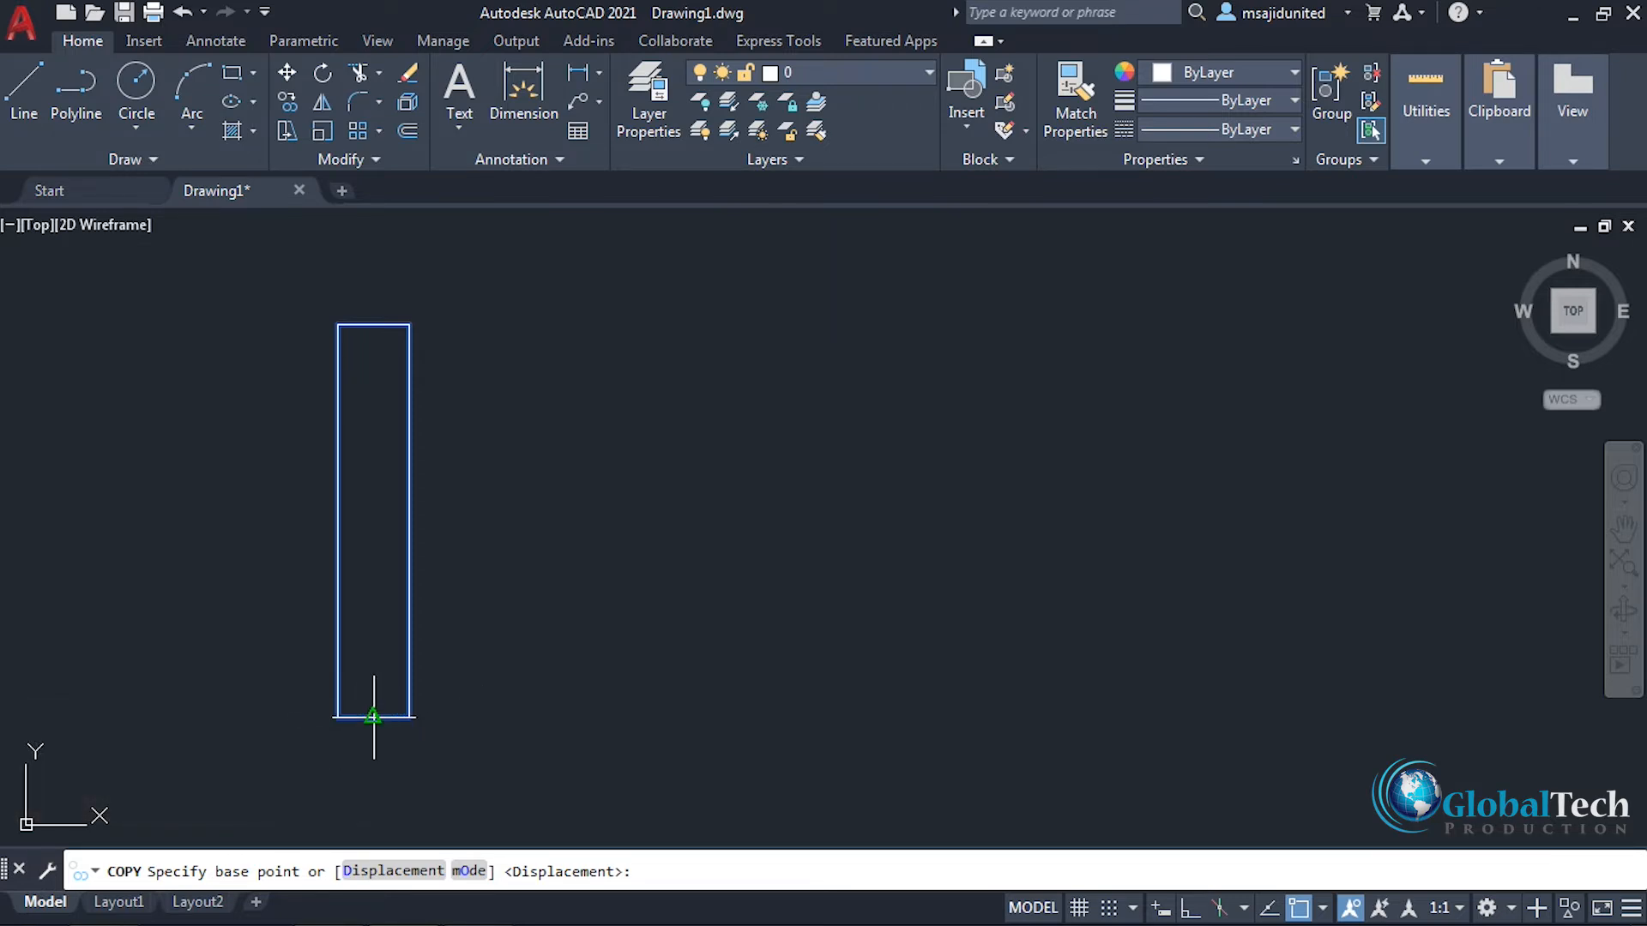
{"action": "left_click", "coordinate": [410, 717]}
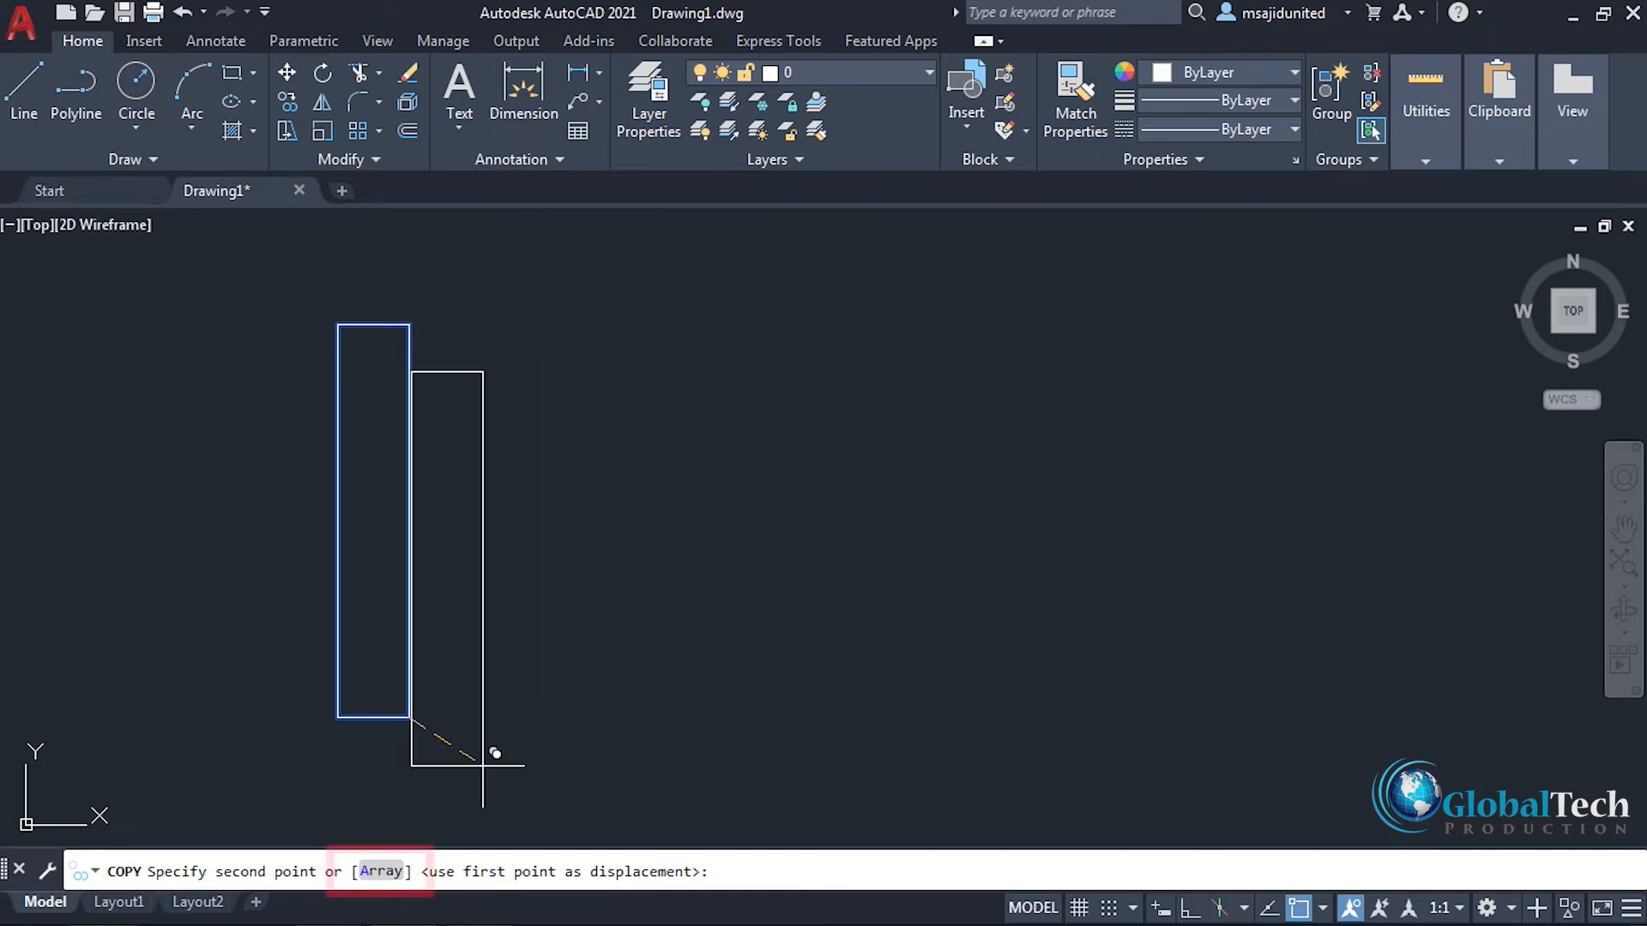
{"action": "left_click", "coordinate": [383, 870]}
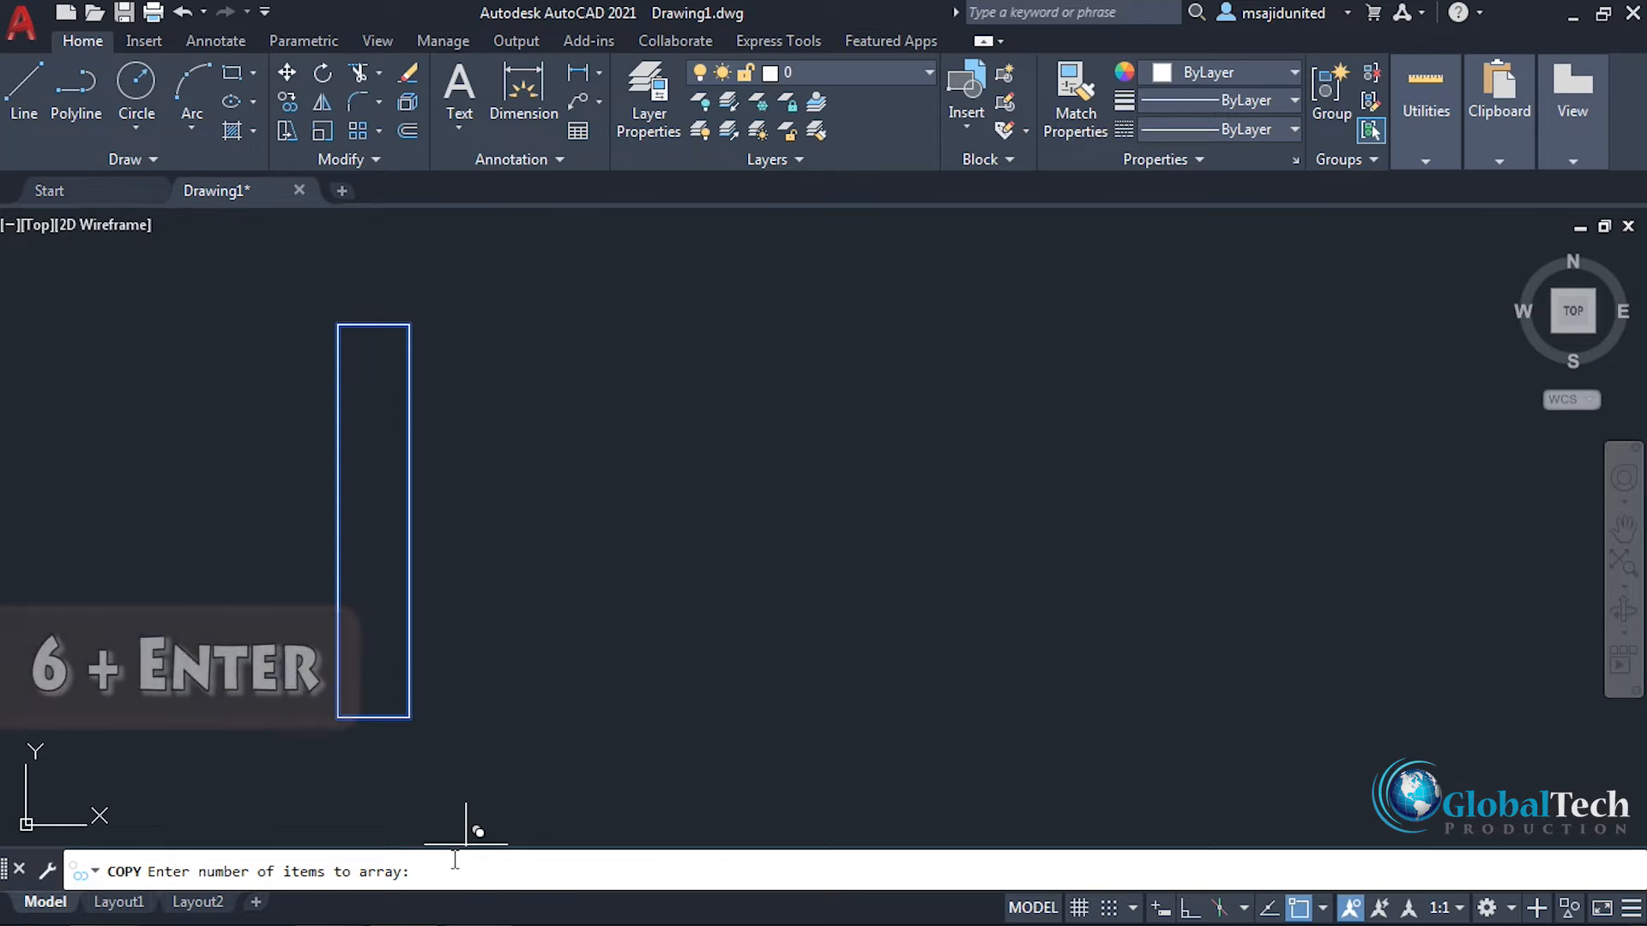
{"action": "type", "text": "6"}
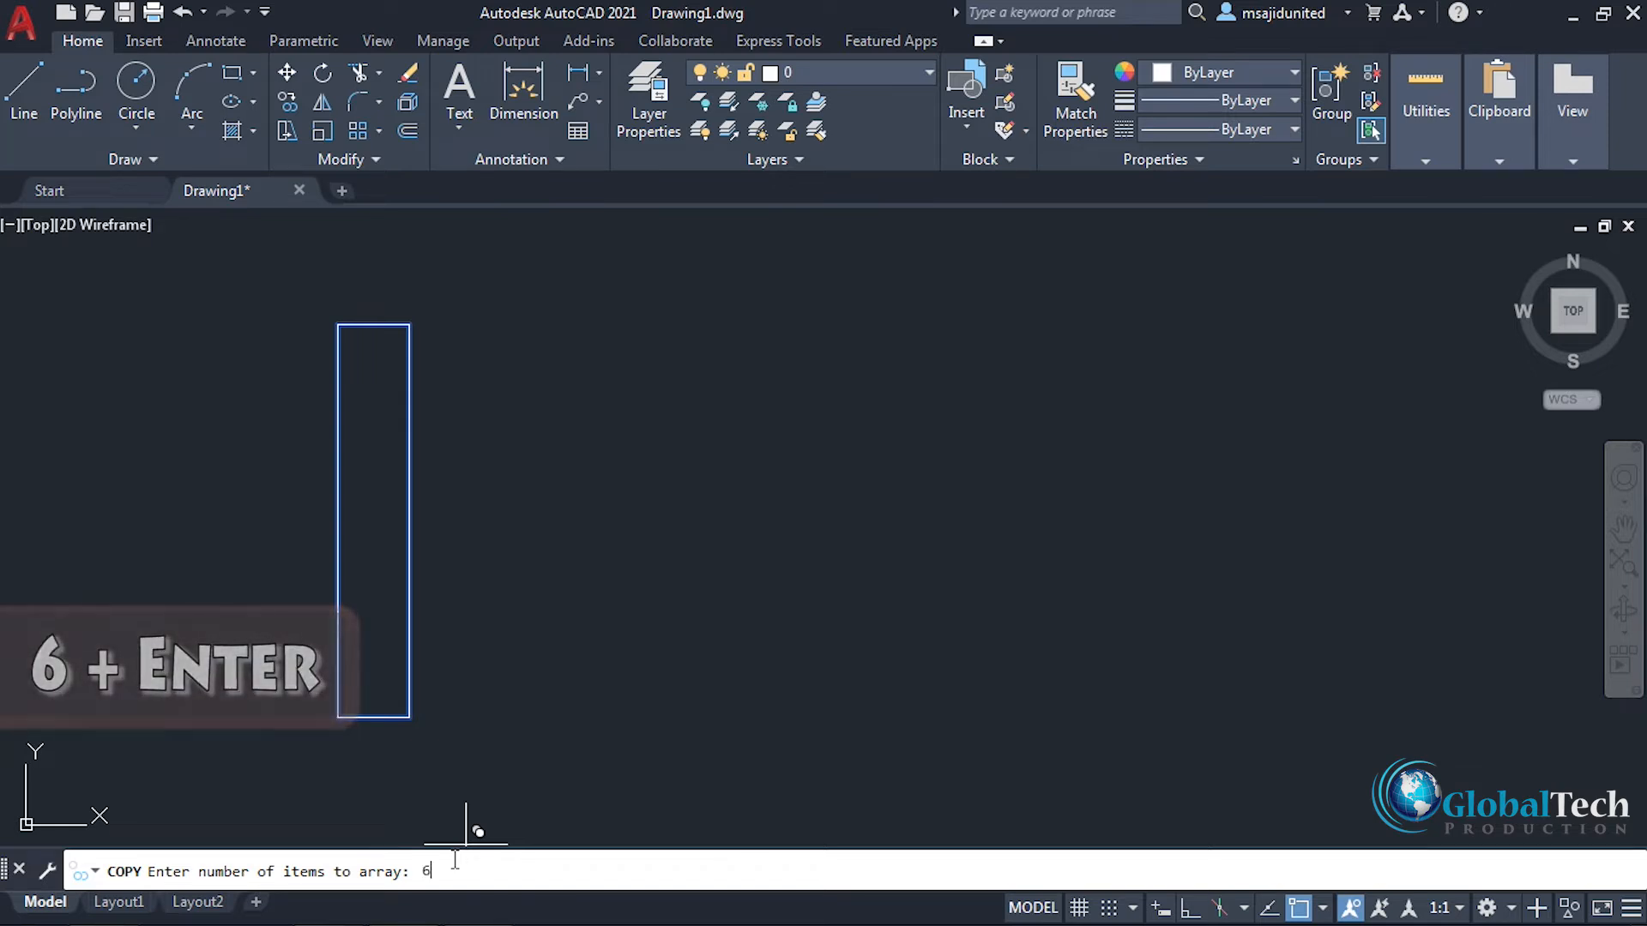
{"action": "key", "text": "Return"}
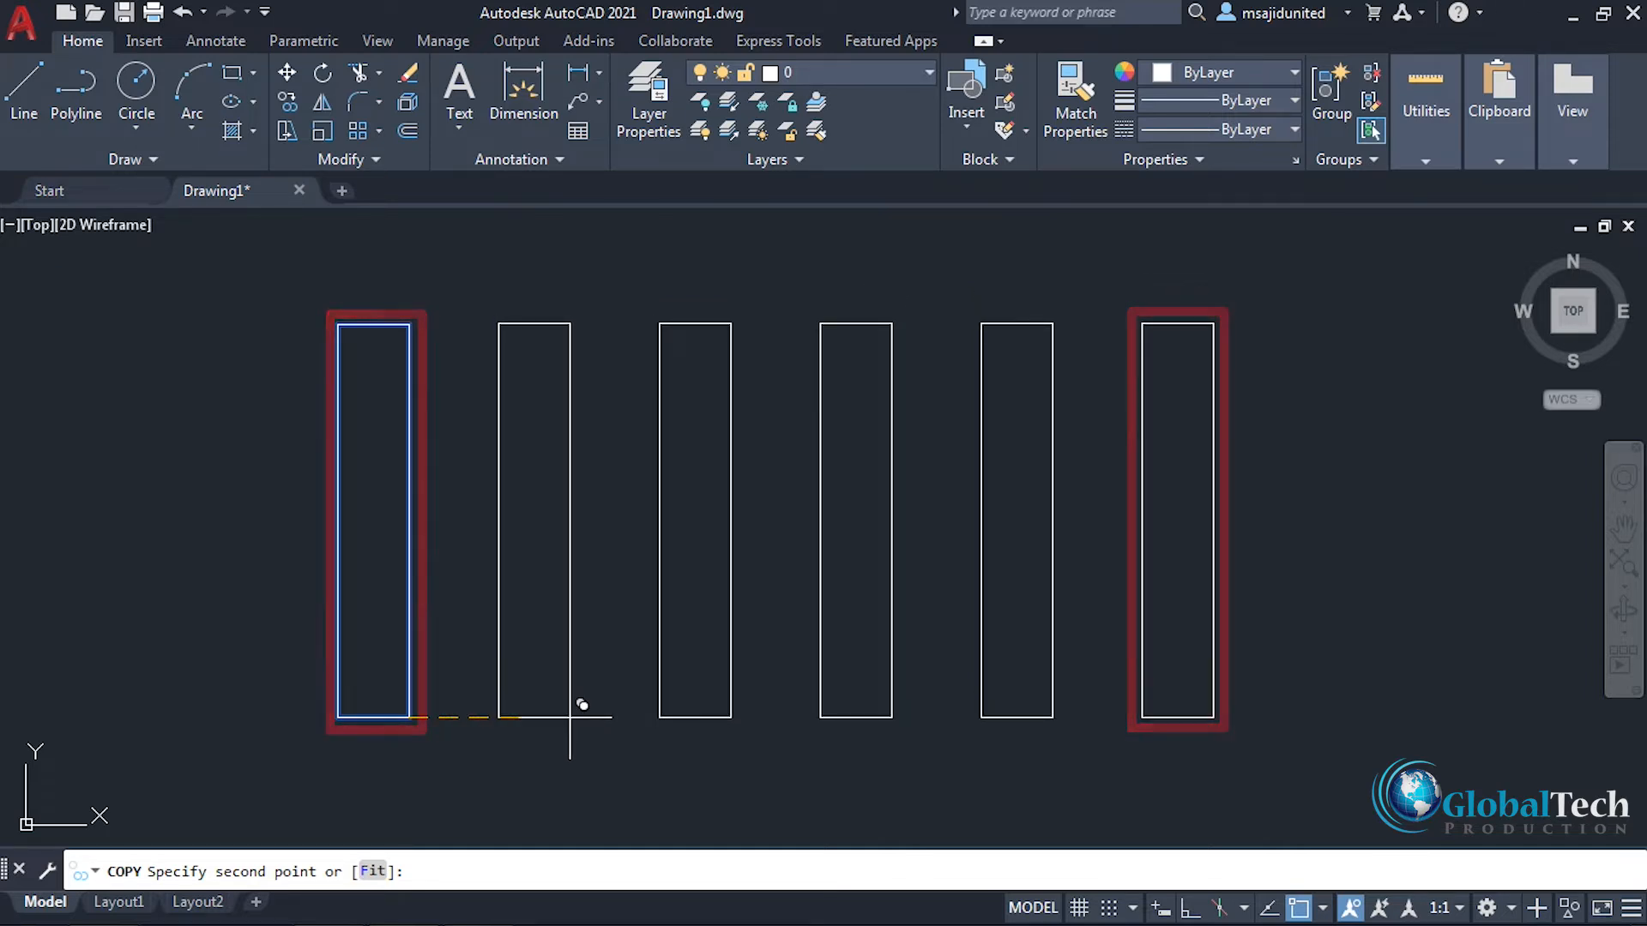
{"action": "left_click", "coordinate": [372, 871]}
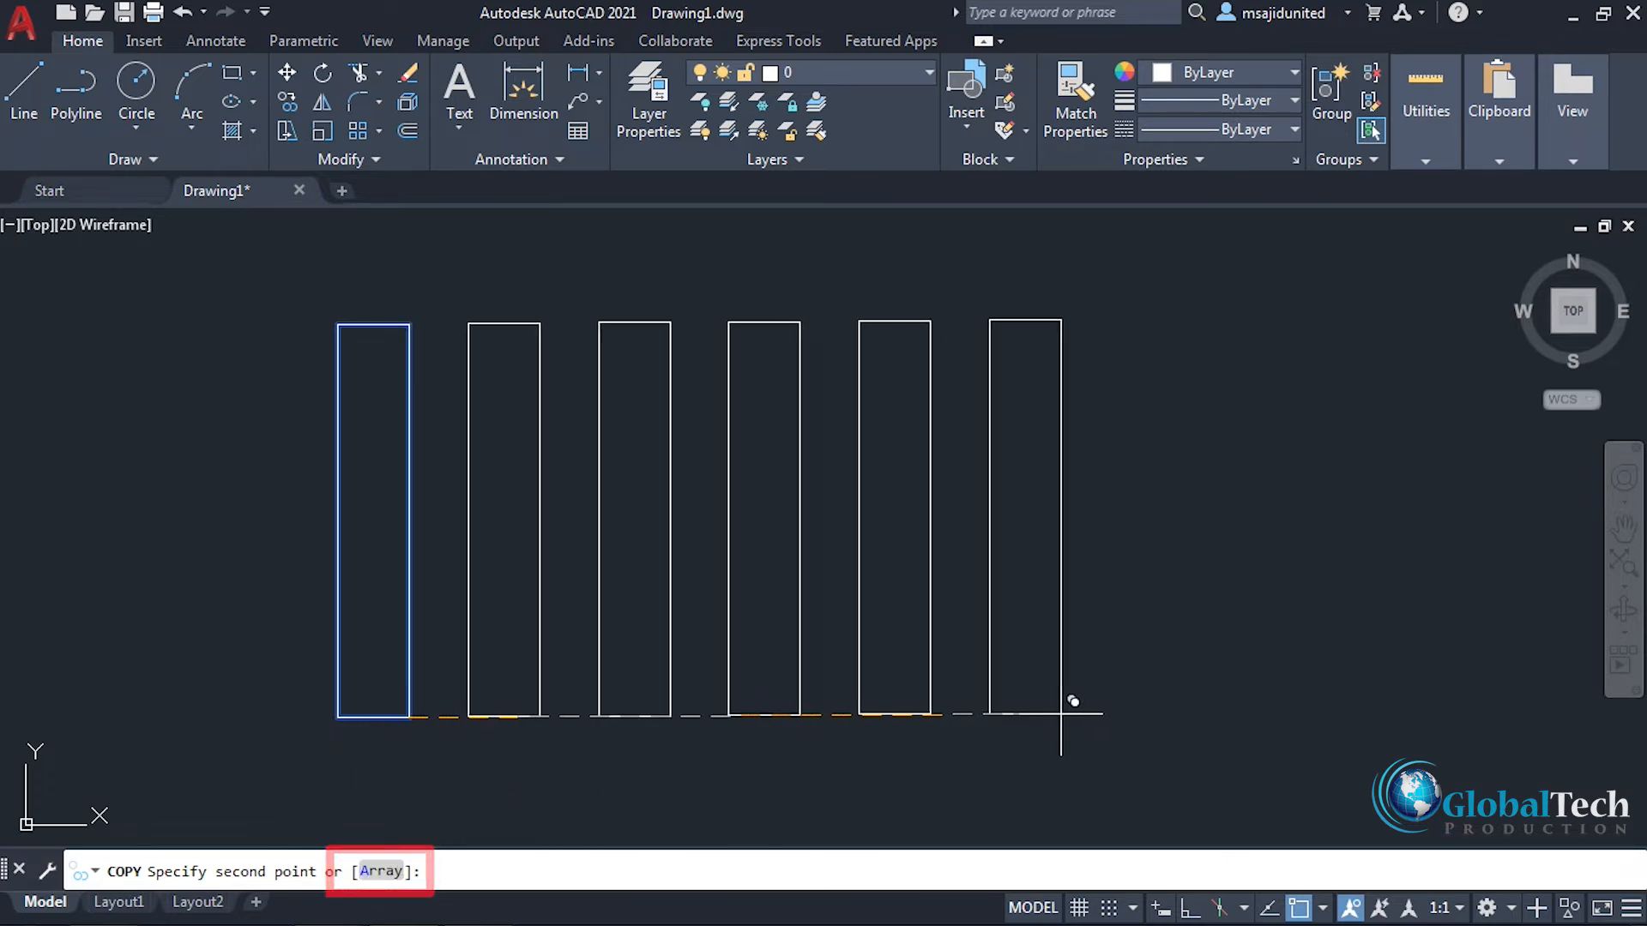
{"action": "left_click", "coordinate": [1236, 709]}
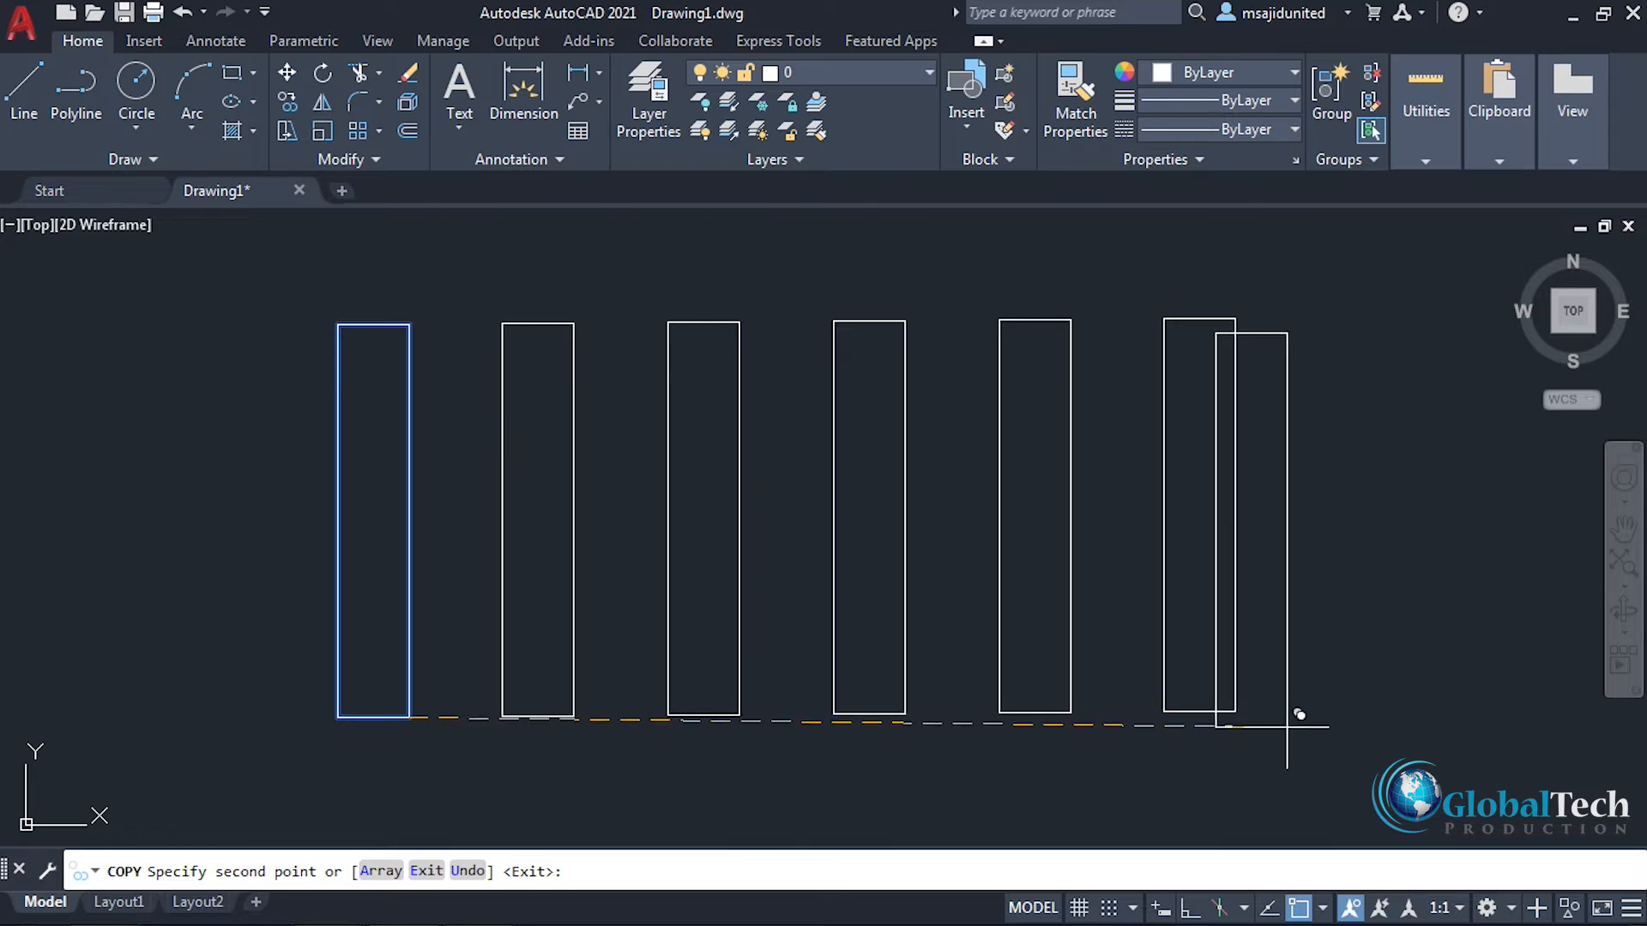
{"action": "key", "text": "Return"}
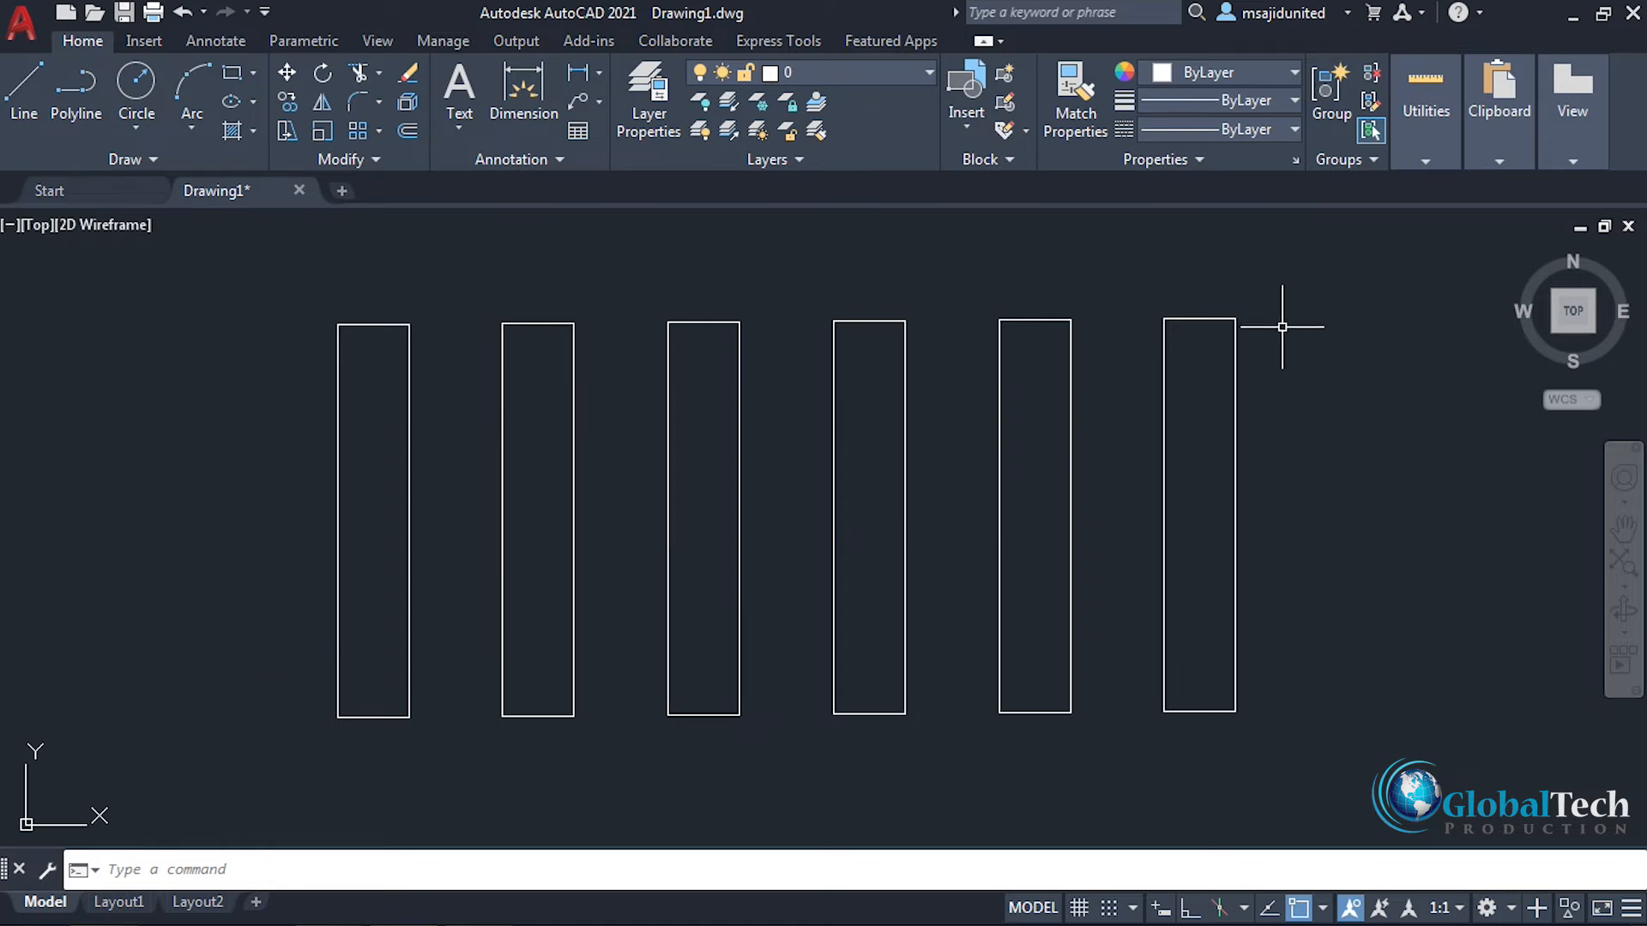
Step: Erase all six arrayed rectangles
{"action": "left_click", "coordinate": [1332, 265]}
{"action": "left_click", "coordinate": [249, 790]}
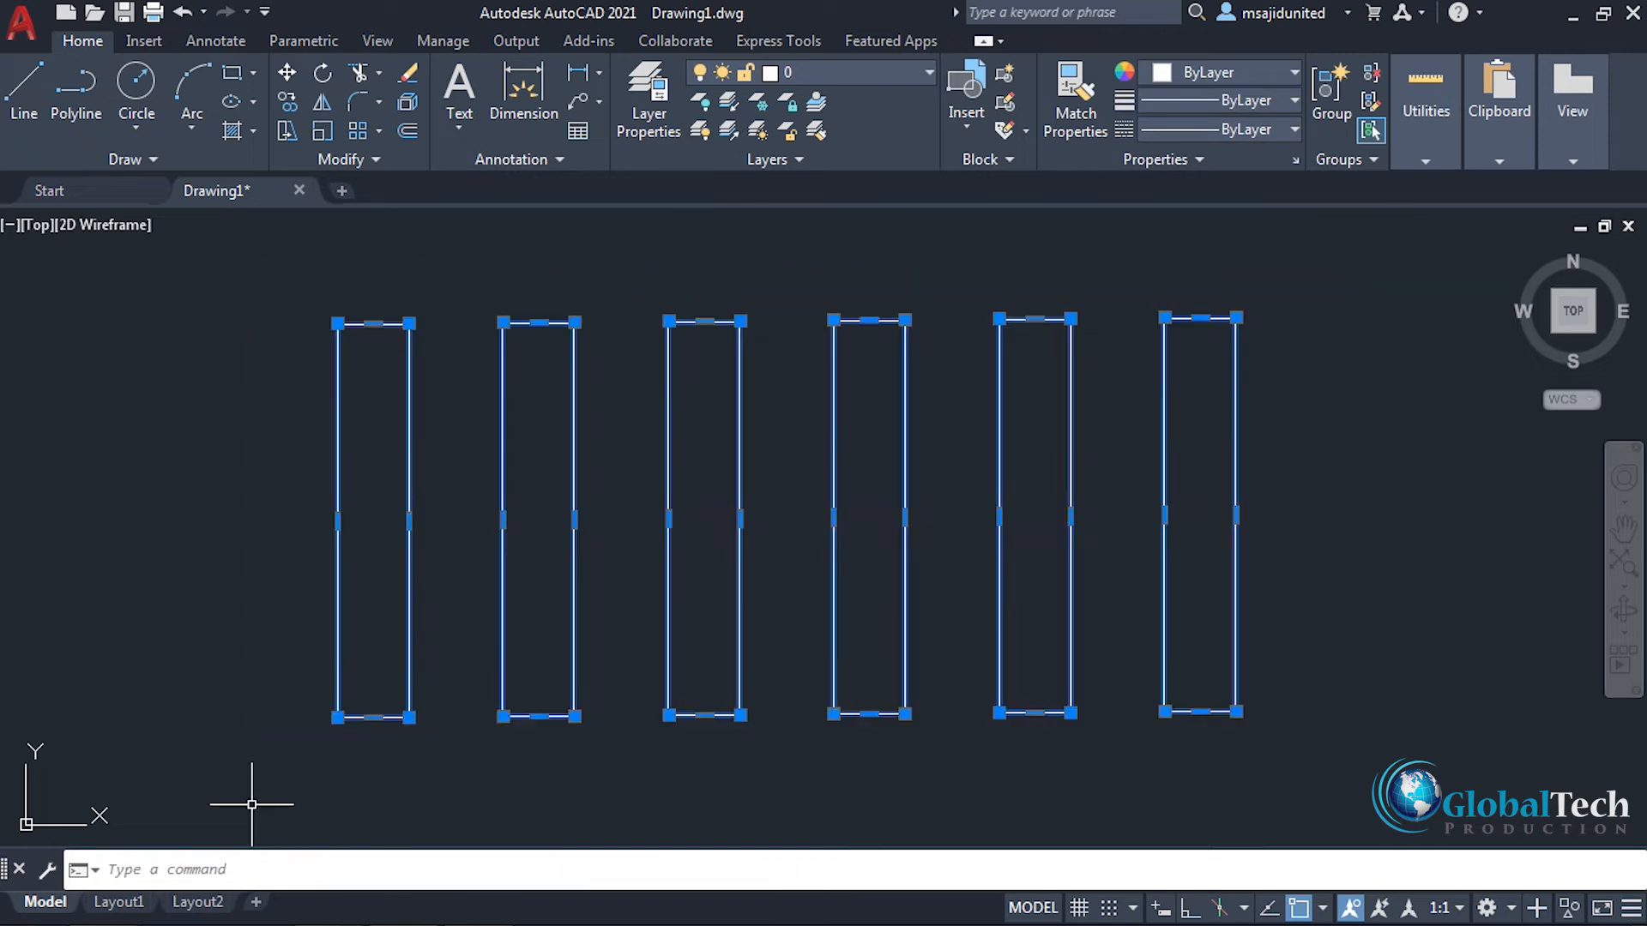
{"action": "right_click", "coordinate": [441, 394]}
{"action": "left_click", "coordinate": [489, 519]}
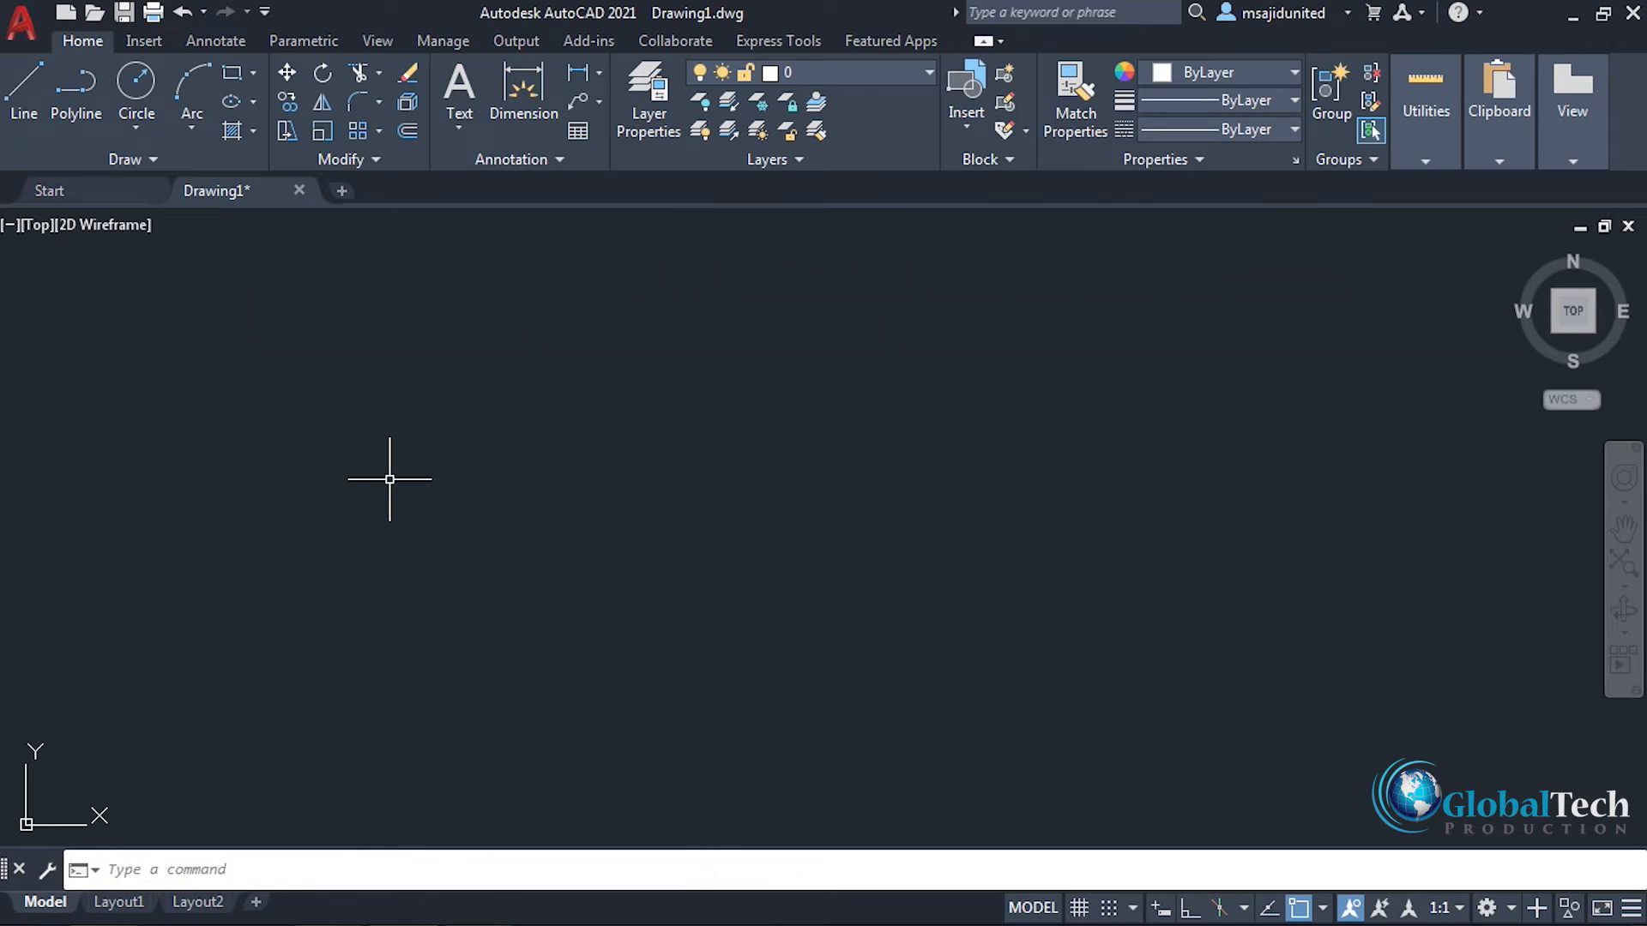
Step: Draw a single horizontal line in the lower left part of the drawing area
{"action": "left_click", "coordinate": [33, 89]}
{"action": "left_click", "coordinate": [380, 623]}
{"action": "left_click", "coordinate": [783, 623]}
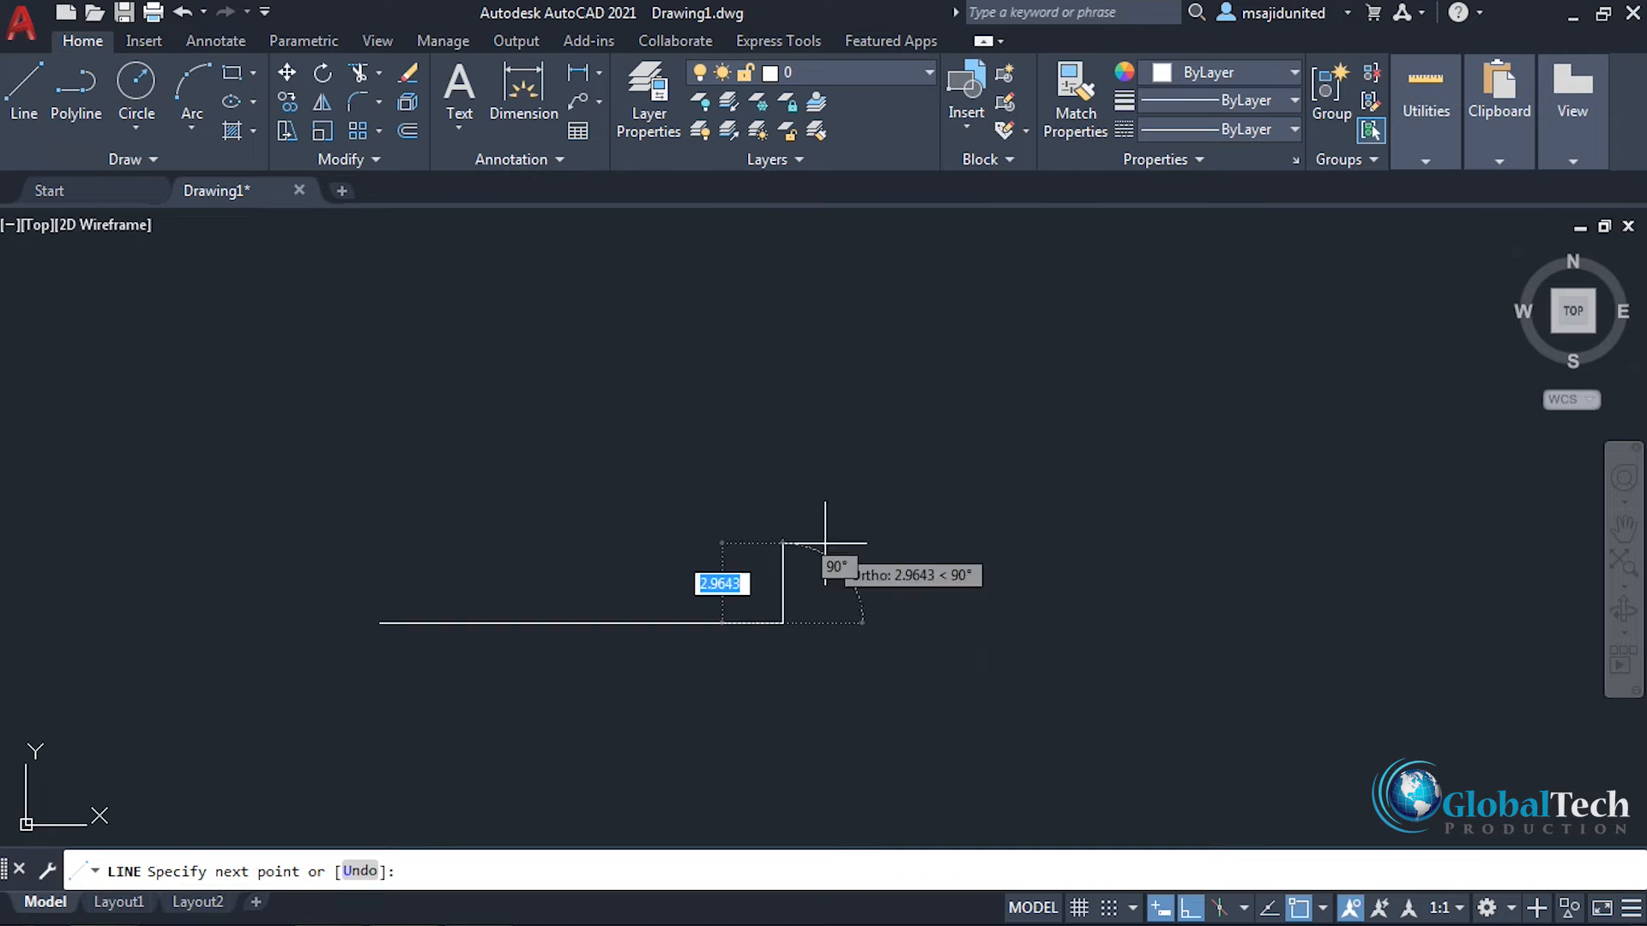
{"action": "right_click", "coordinate": [825, 547]}
{"action": "left_click", "coordinate": [858, 560]}
Step: Draw a second horizontal line of similar length, level with the first and separated from it by a gap on its right
{"action": "right_click", "coordinate": [1103, 424]}
{"action": "left_click", "coordinate": [1103, 433]}
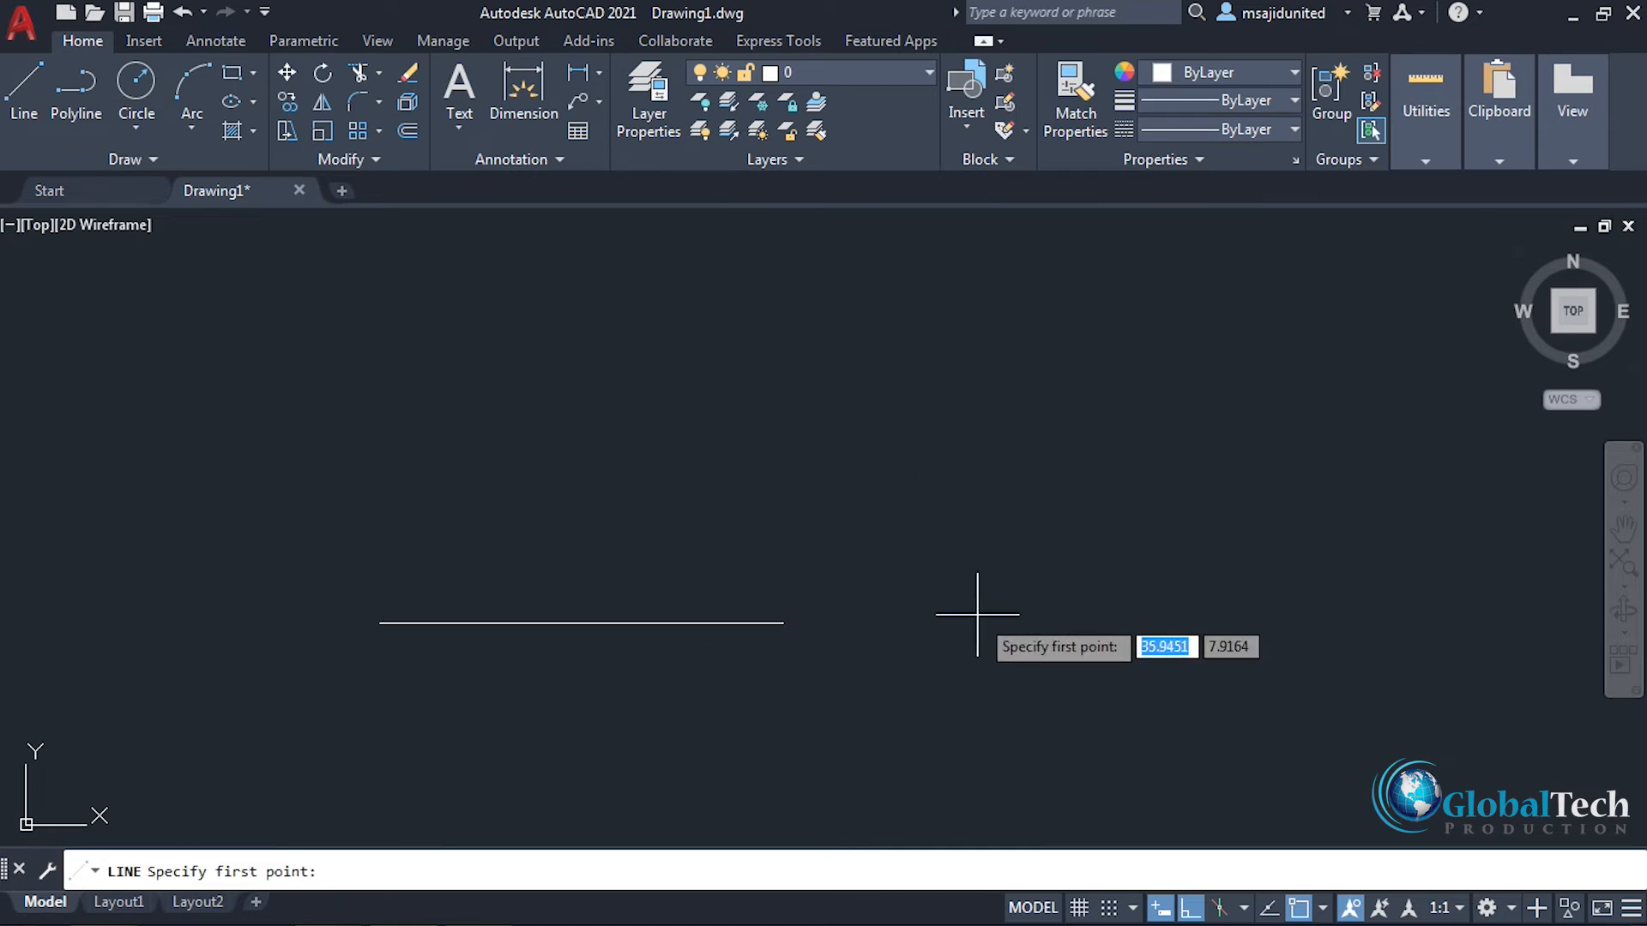
{"action": "left_click", "coordinate": [972, 622]}
{"action": "left_click", "coordinate": [1380, 623]}
{"action": "right_click", "coordinate": [1330, 498]}
{"action": "left_click", "coordinate": [1356, 509]}
Step: Draw an inclined line about 17.5 units long, rising at about 20° from the left endpoint of the second horizontal line
{"action": "right_click", "coordinate": [849, 357]}
{"action": "left_click", "coordinate": [866, 366]}
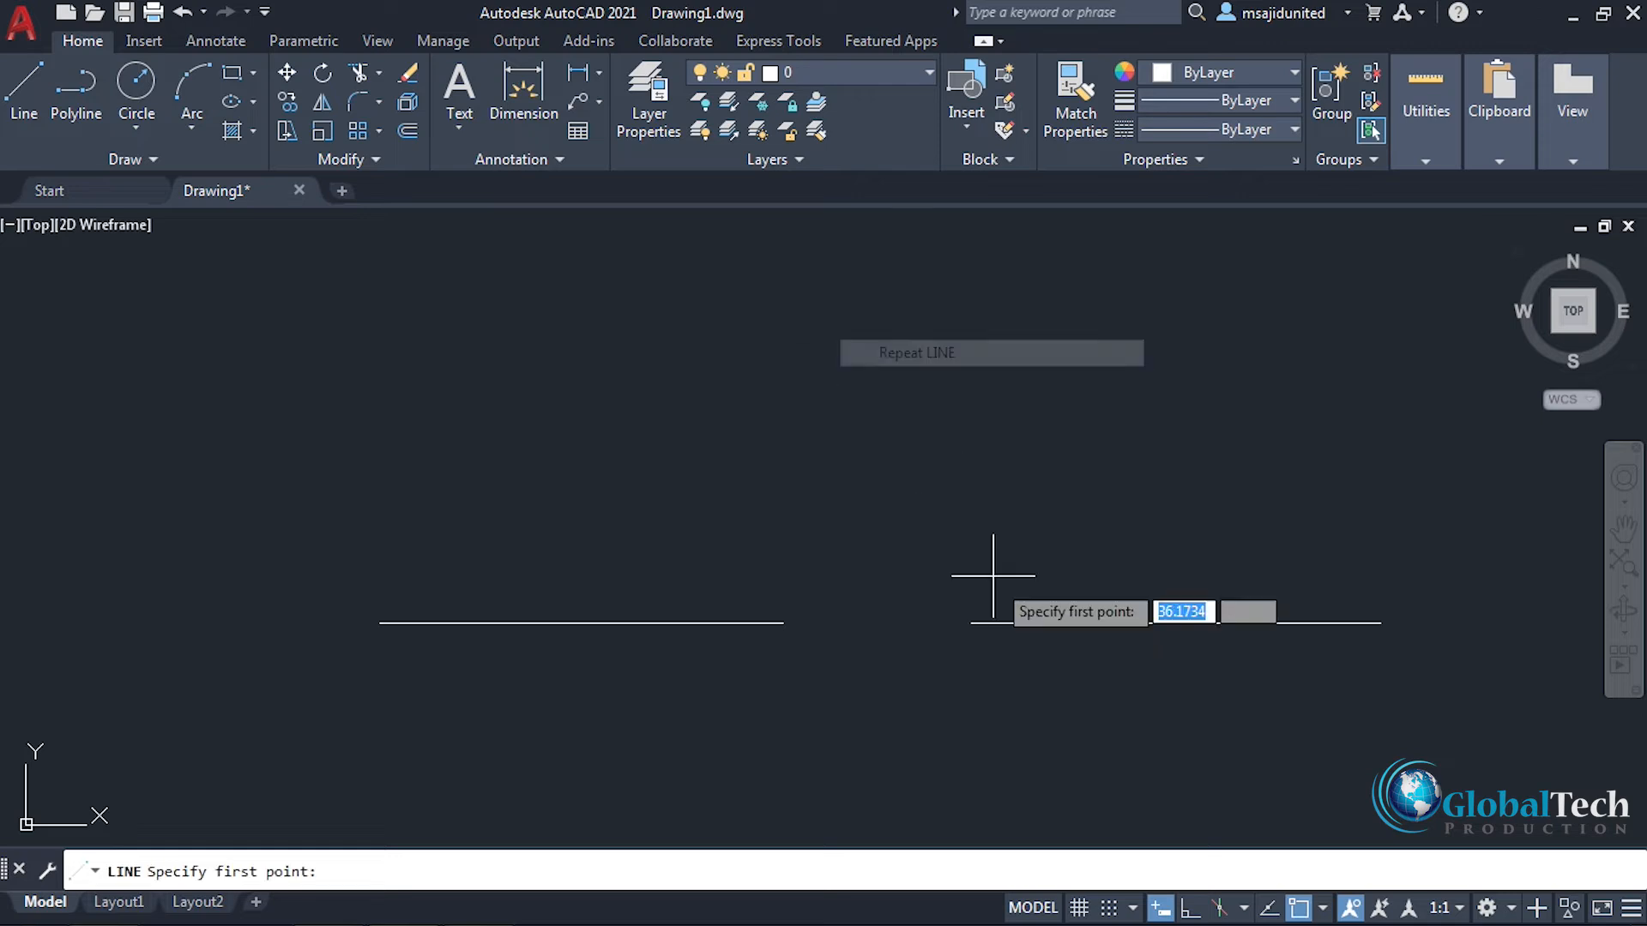
{"action": "left_click", "coordinate": [972, 623]}
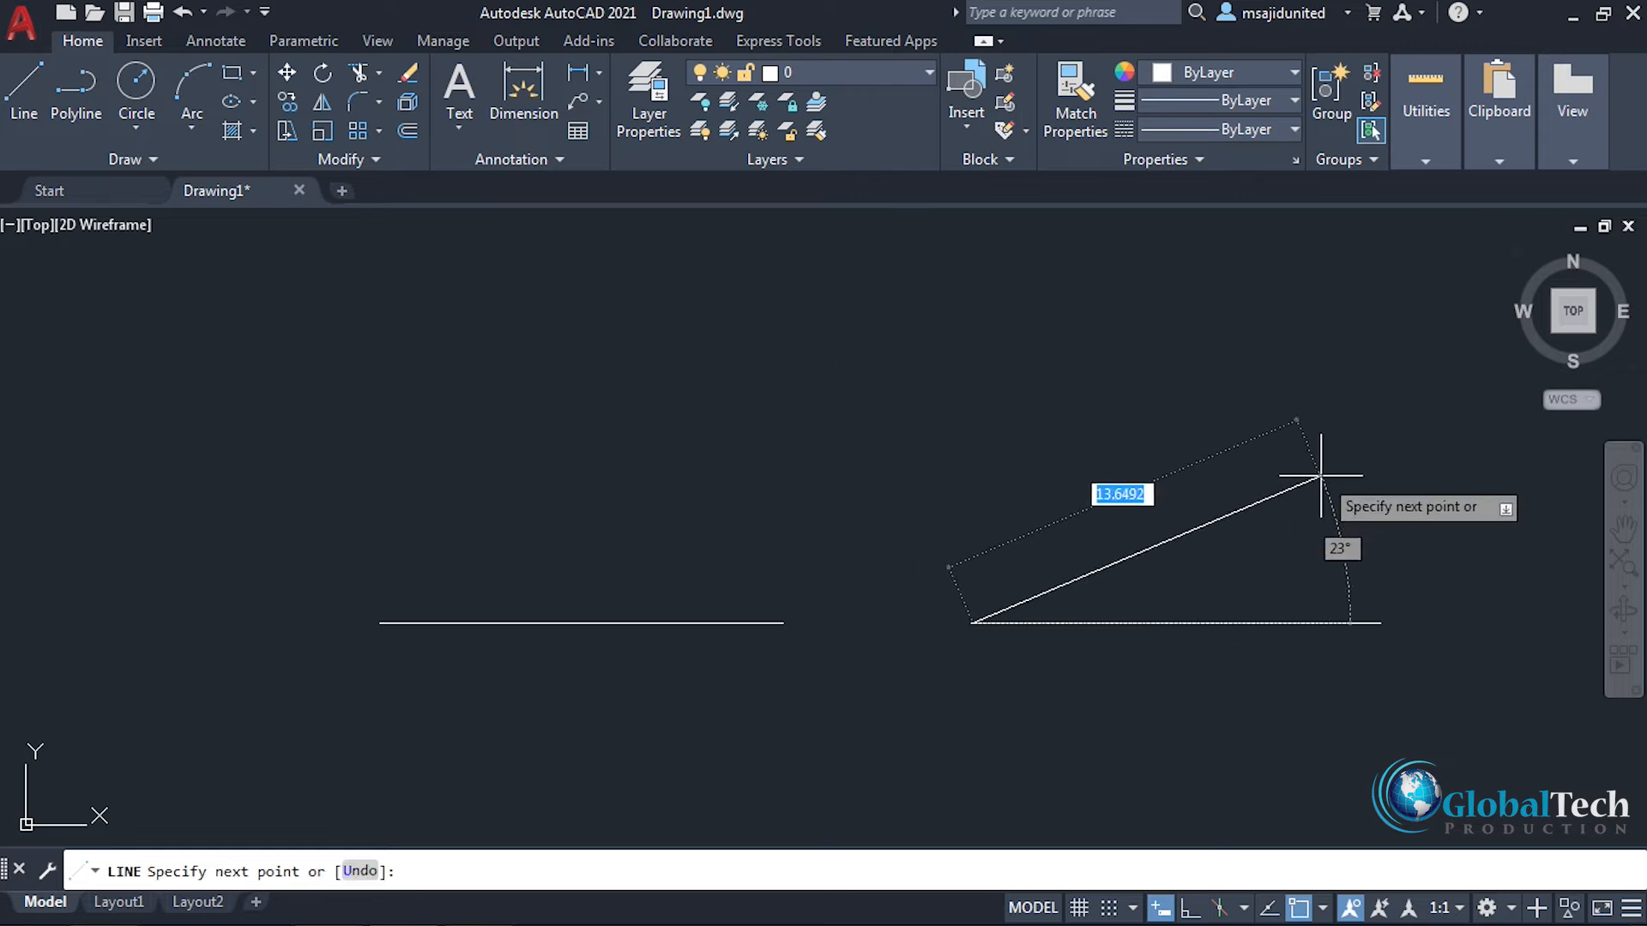
{"action": "left_click", "coordinate": [1407, 461]}
{"action": "right_click", "coordinate": [1405, 379]}
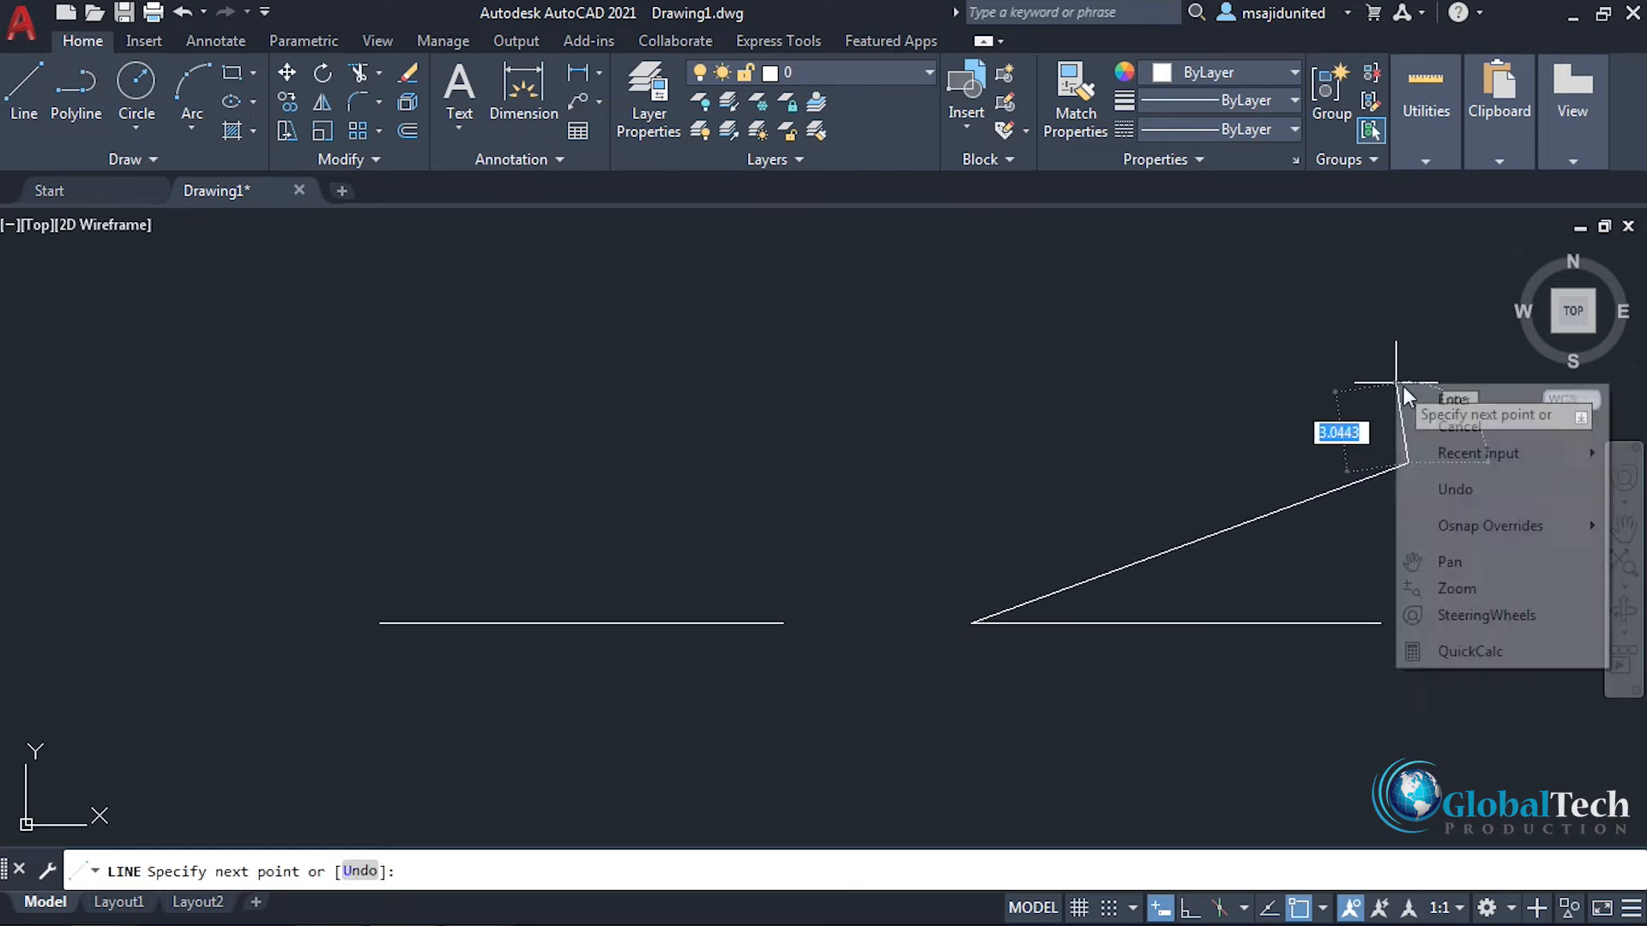
{"action": "left_click", "coordinate": [1431, 390]}
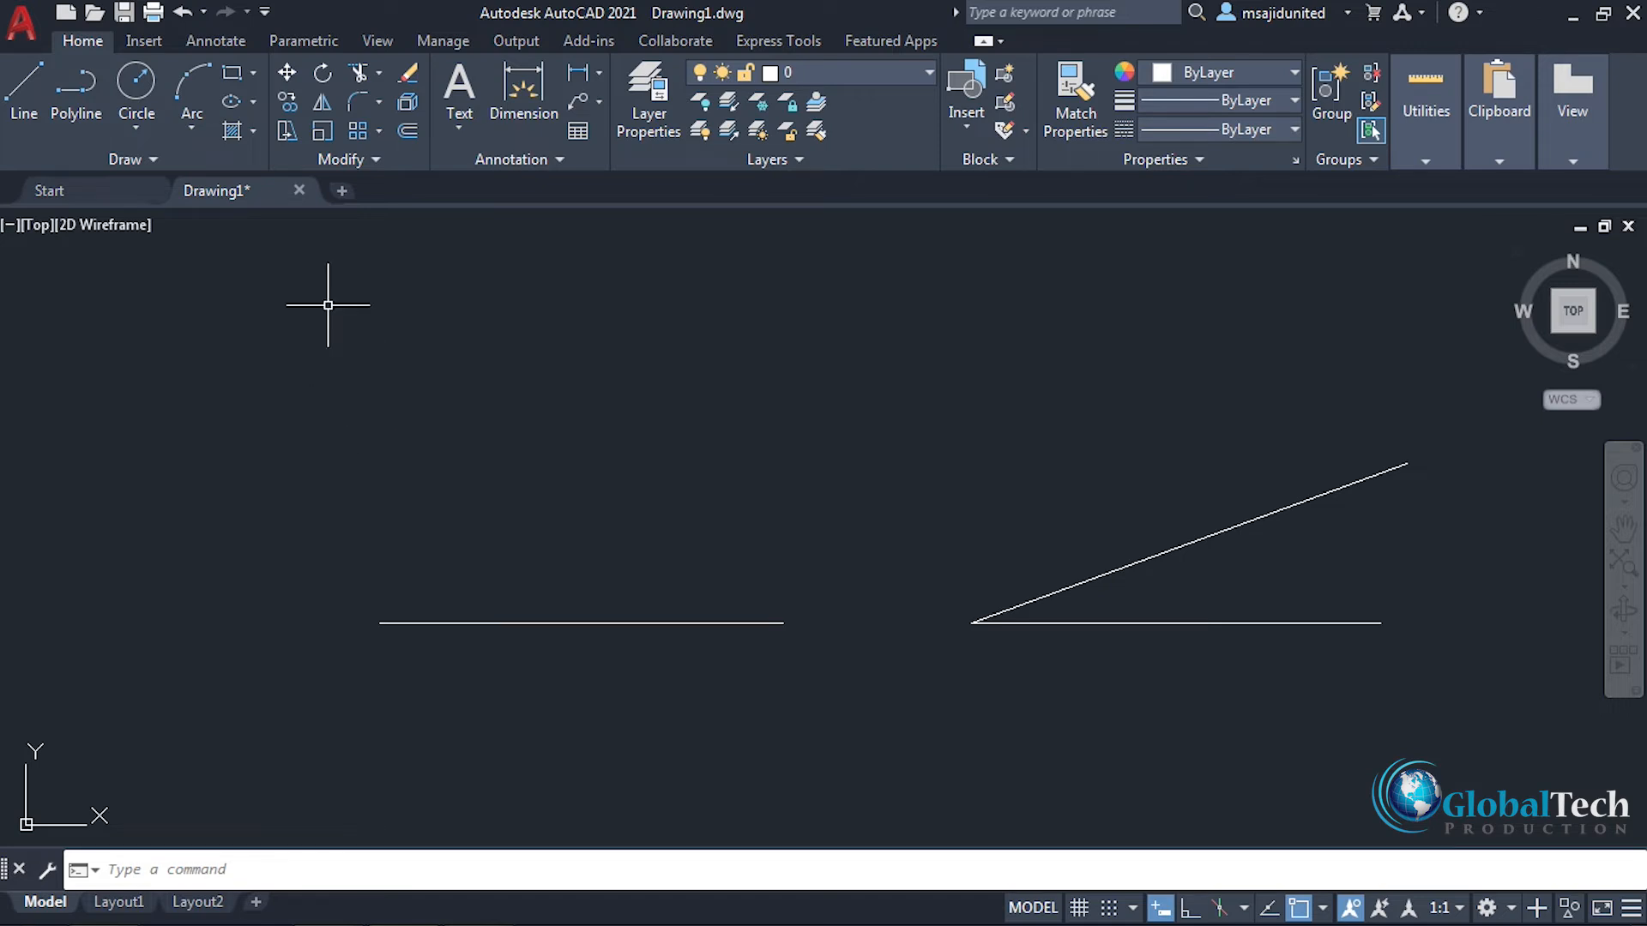
Step: Rotate the separate horizontal line on the left by 45° about its left endpoint
{"action": "left_click", "coordinate": [322, 73]}
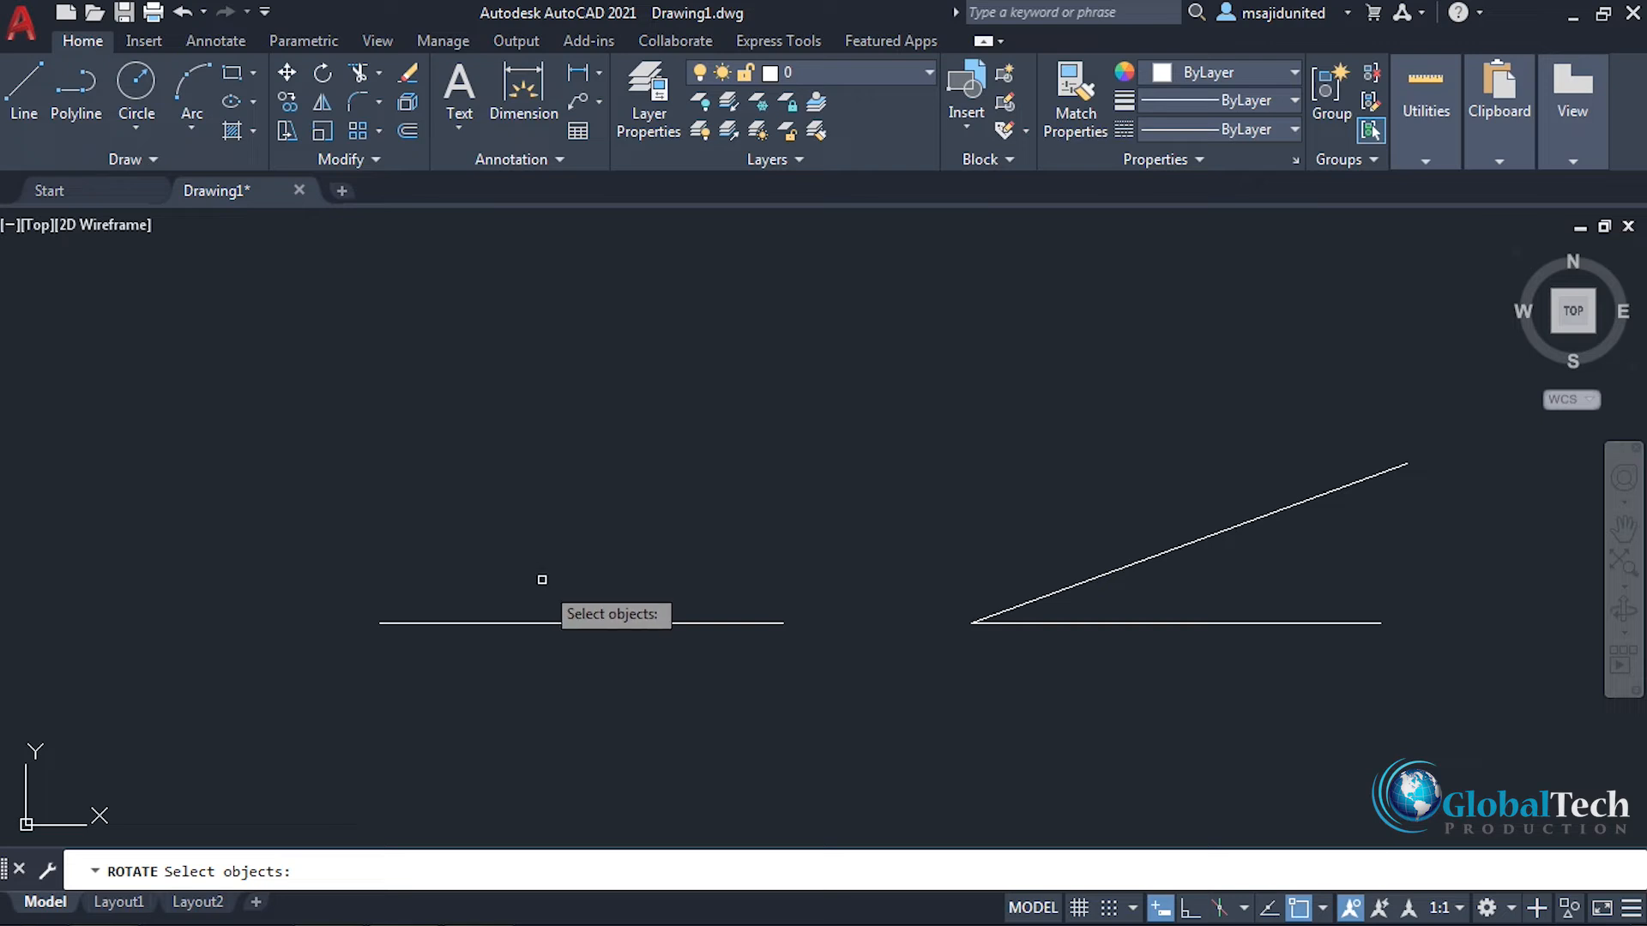
{"action": "left_click", "coordinate": [556, 622]}
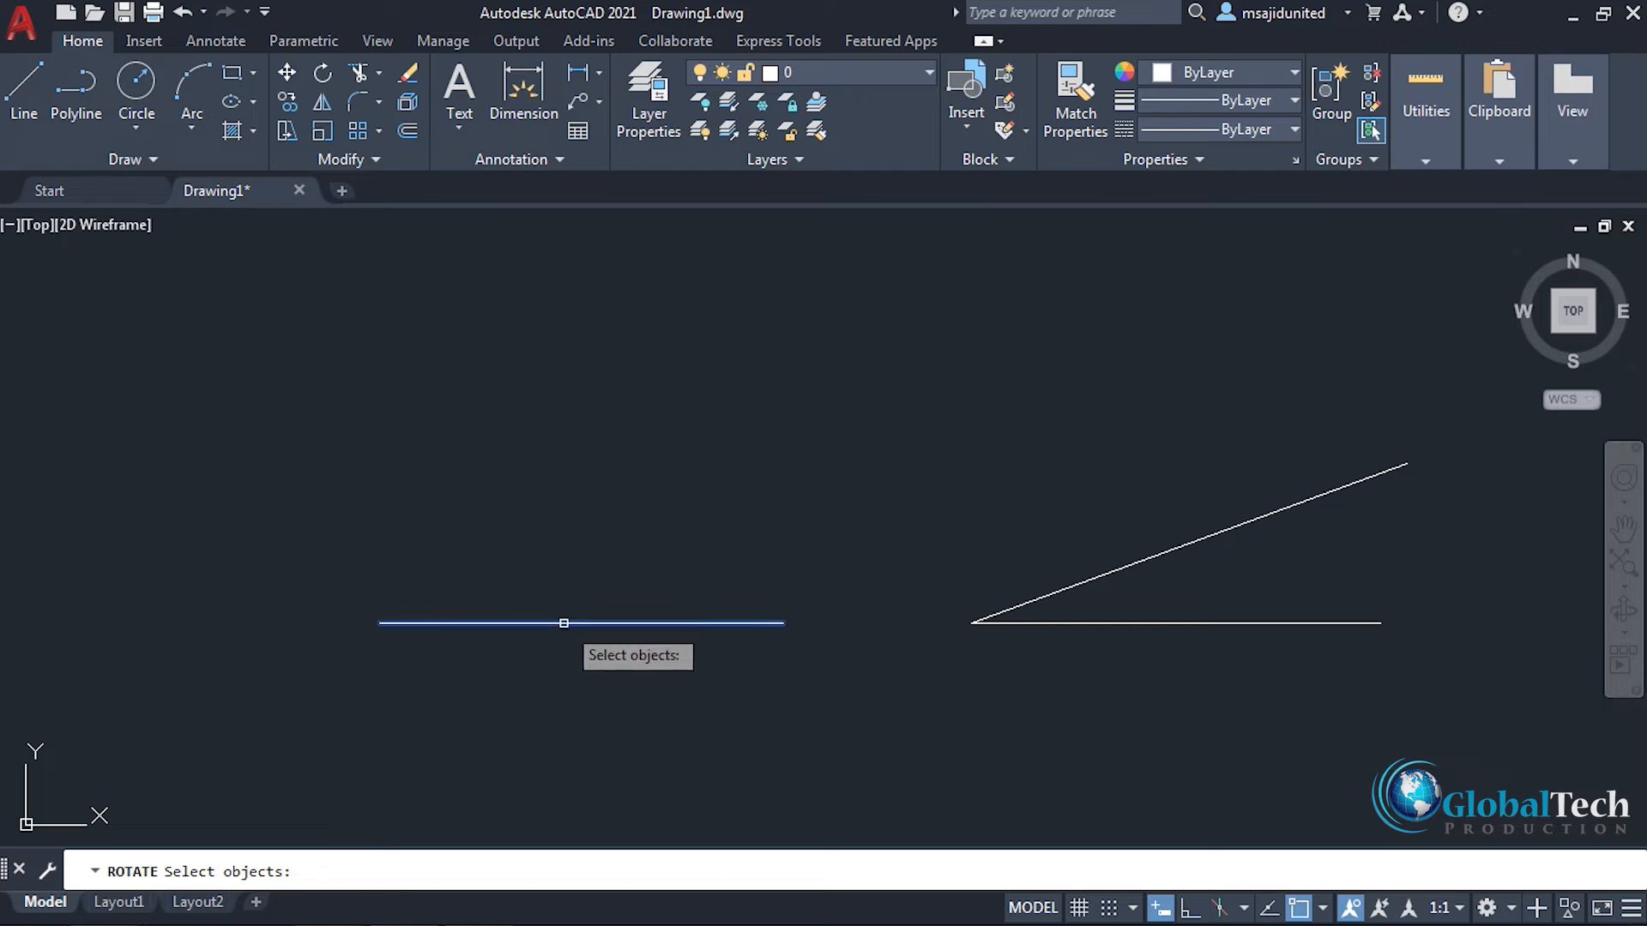
{"action": "key", "text": "Return"}
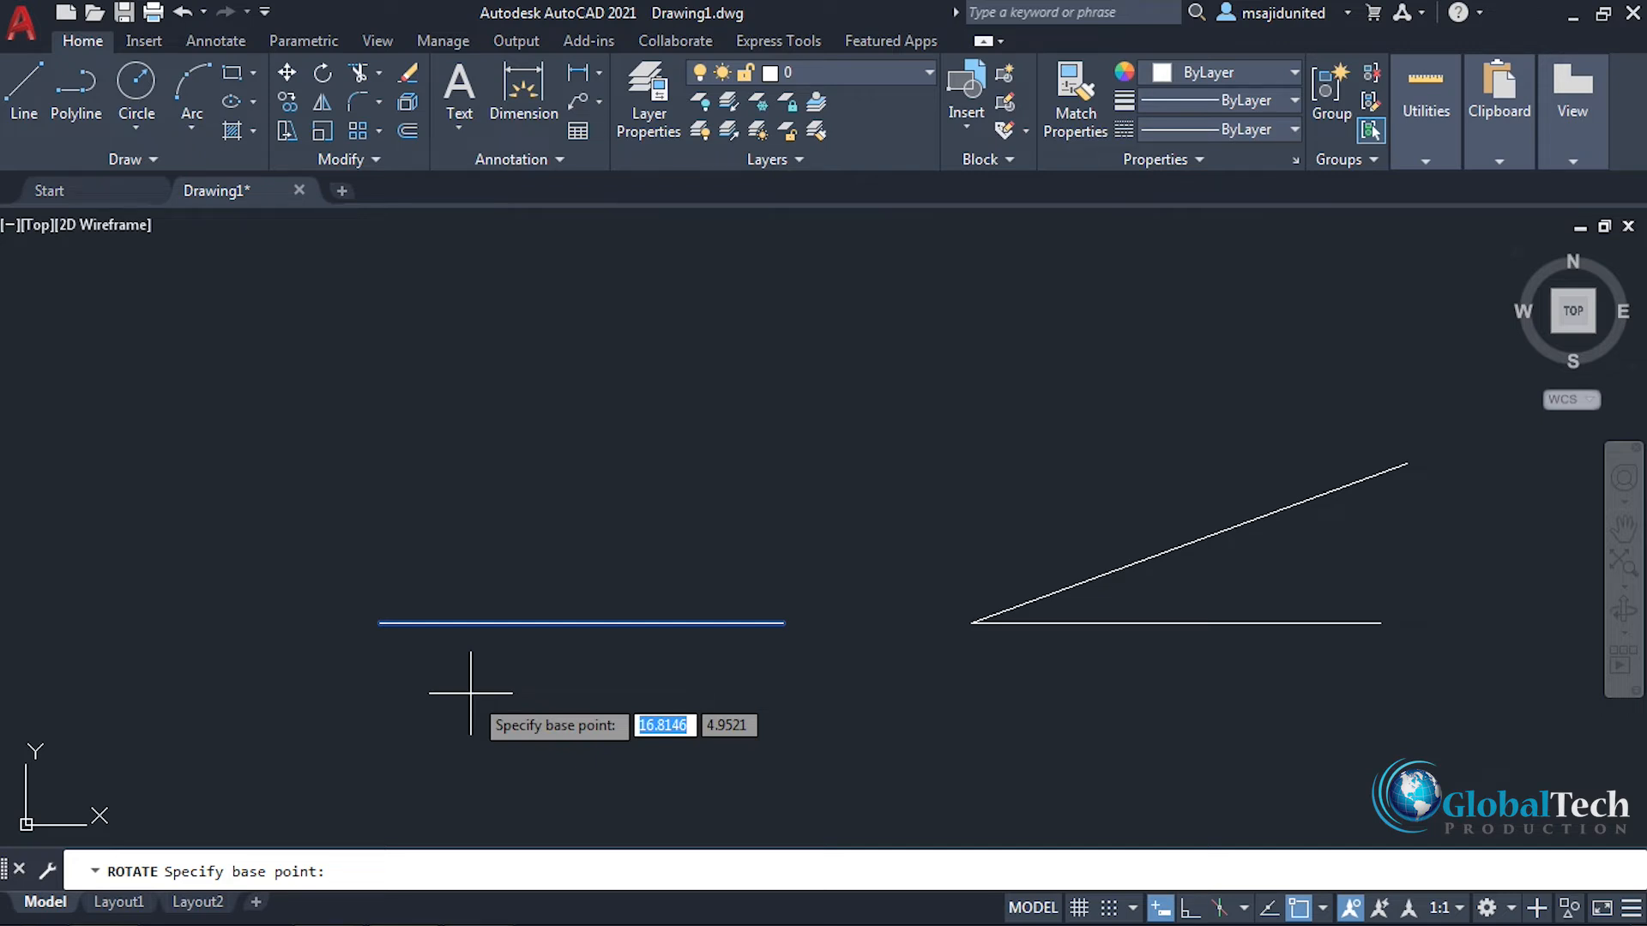
{"action": "left_click", "coordinate": [380, 623]}
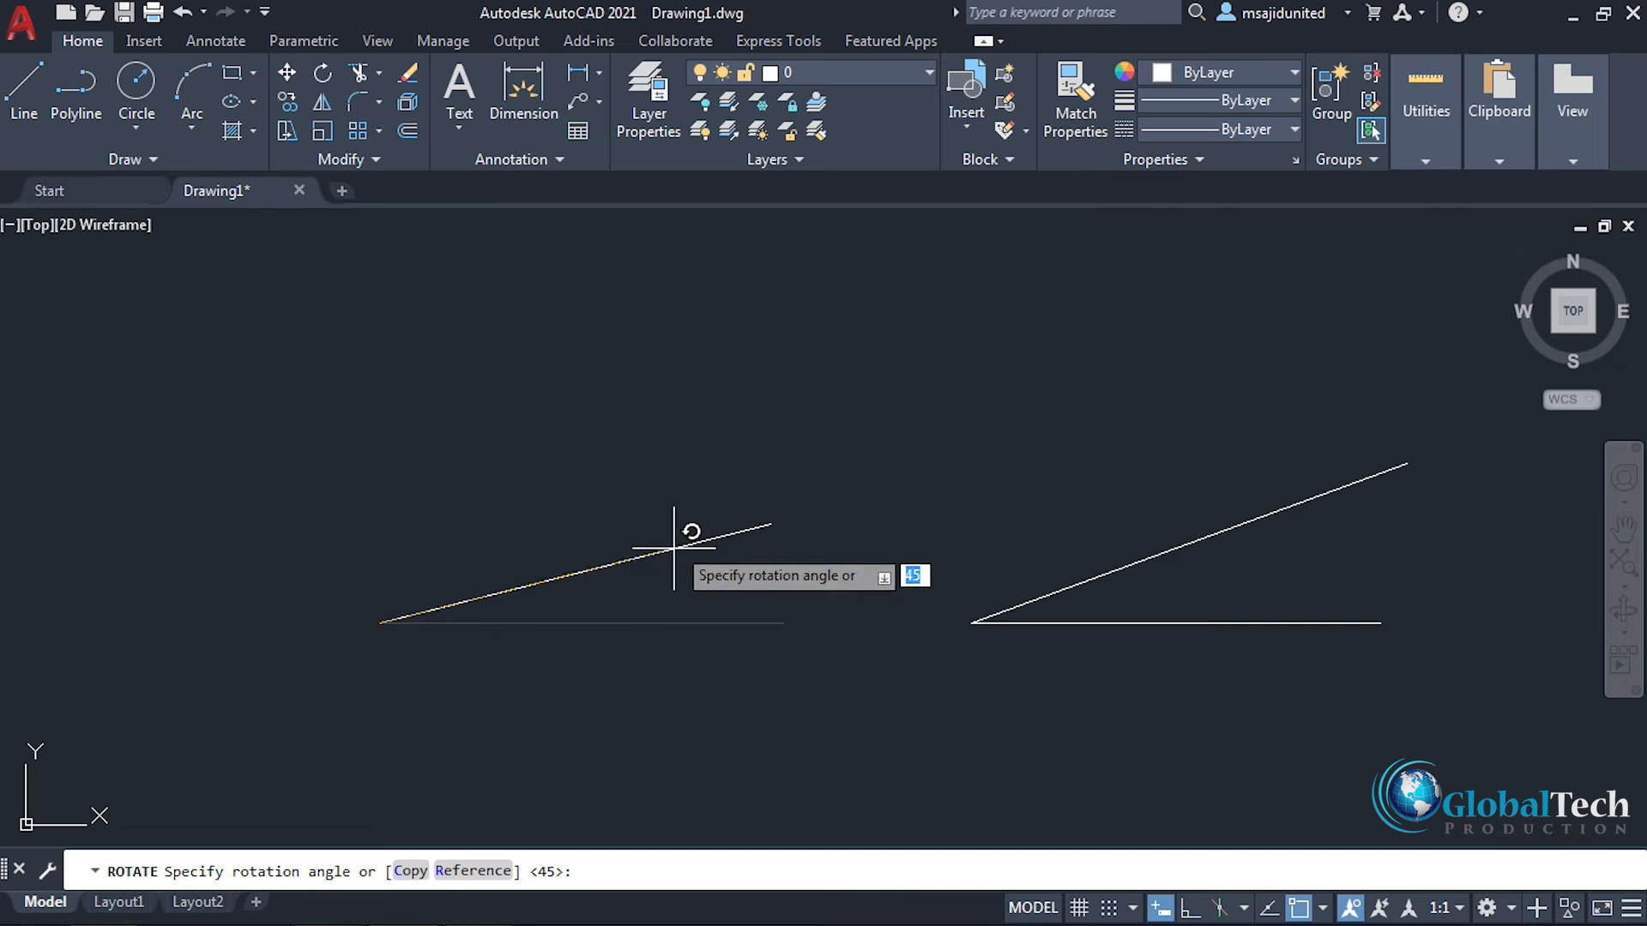
{"action": "type", "text": "45"}
{"action": "key", "text": "Return"}
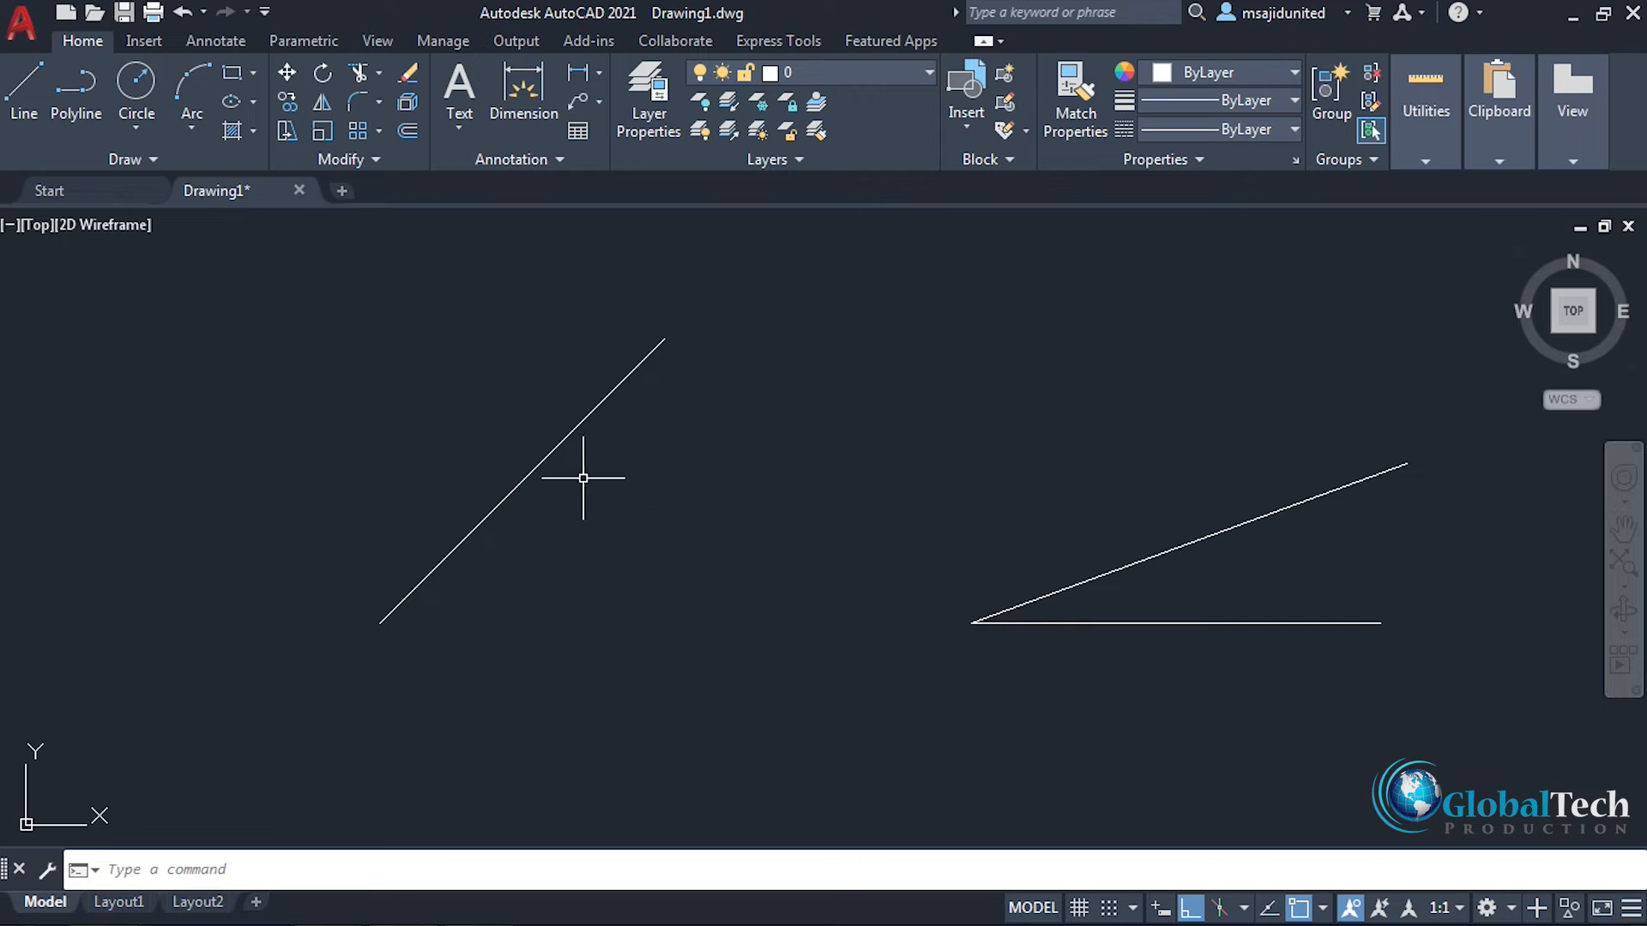
Step: Draw a horizontal reference line from the rotated line's lower endpoint, and undo back to the unrotated horizontal line
{"action": "left_click", "coordinate": [24, 103]}
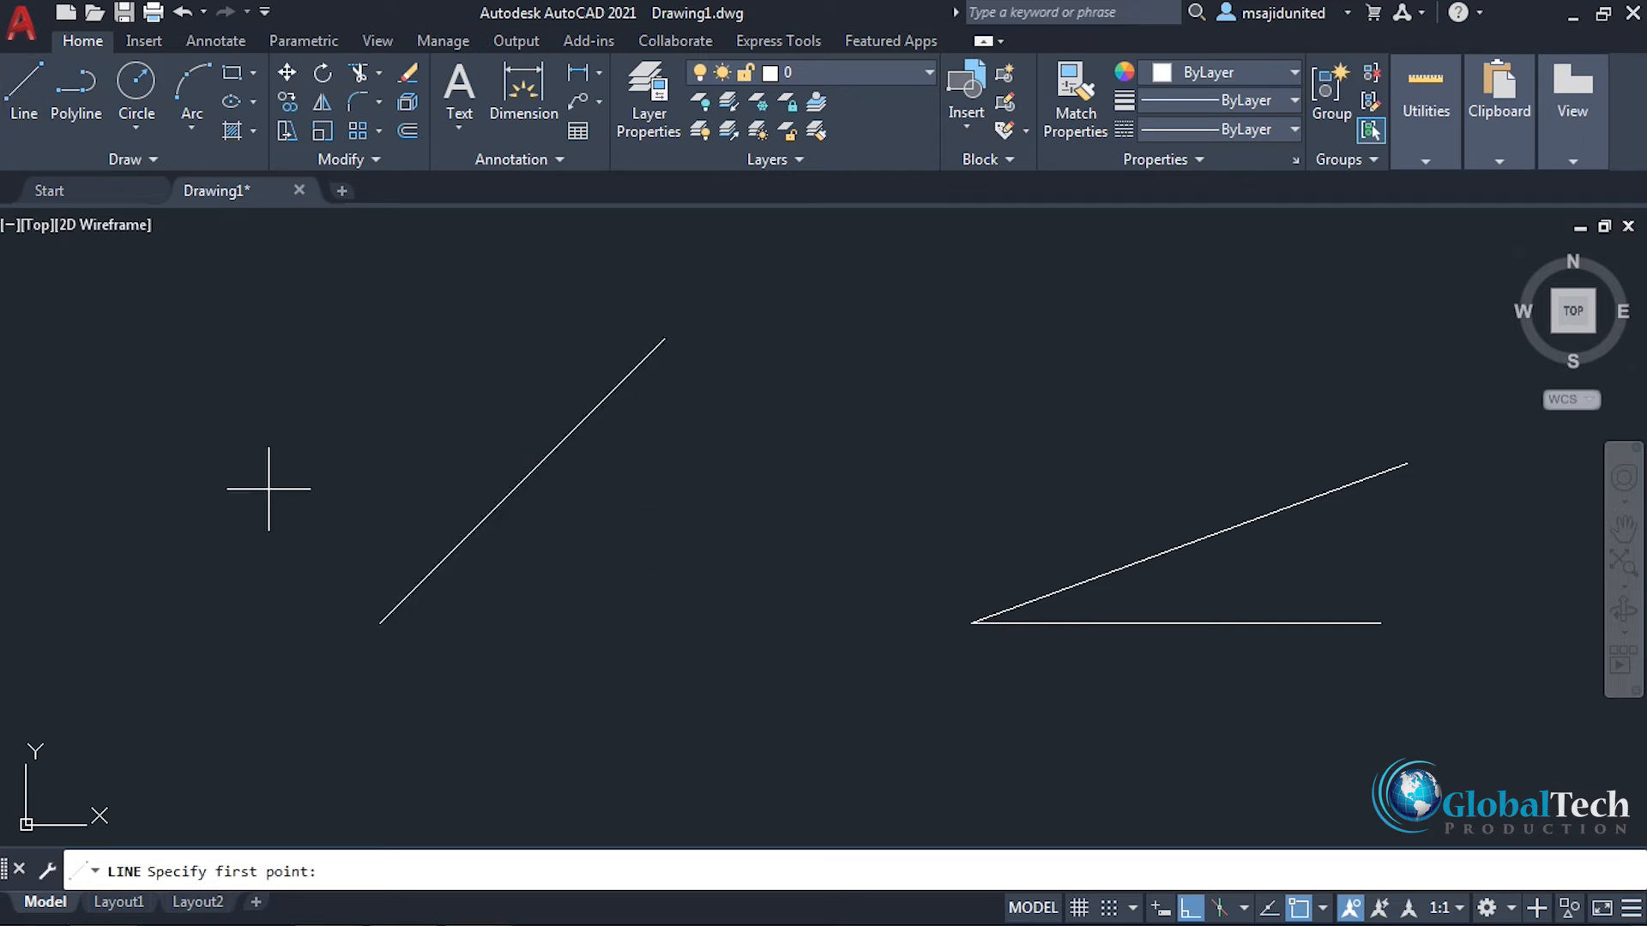
{"action": "left_click", "coordinate": [380, 623]}
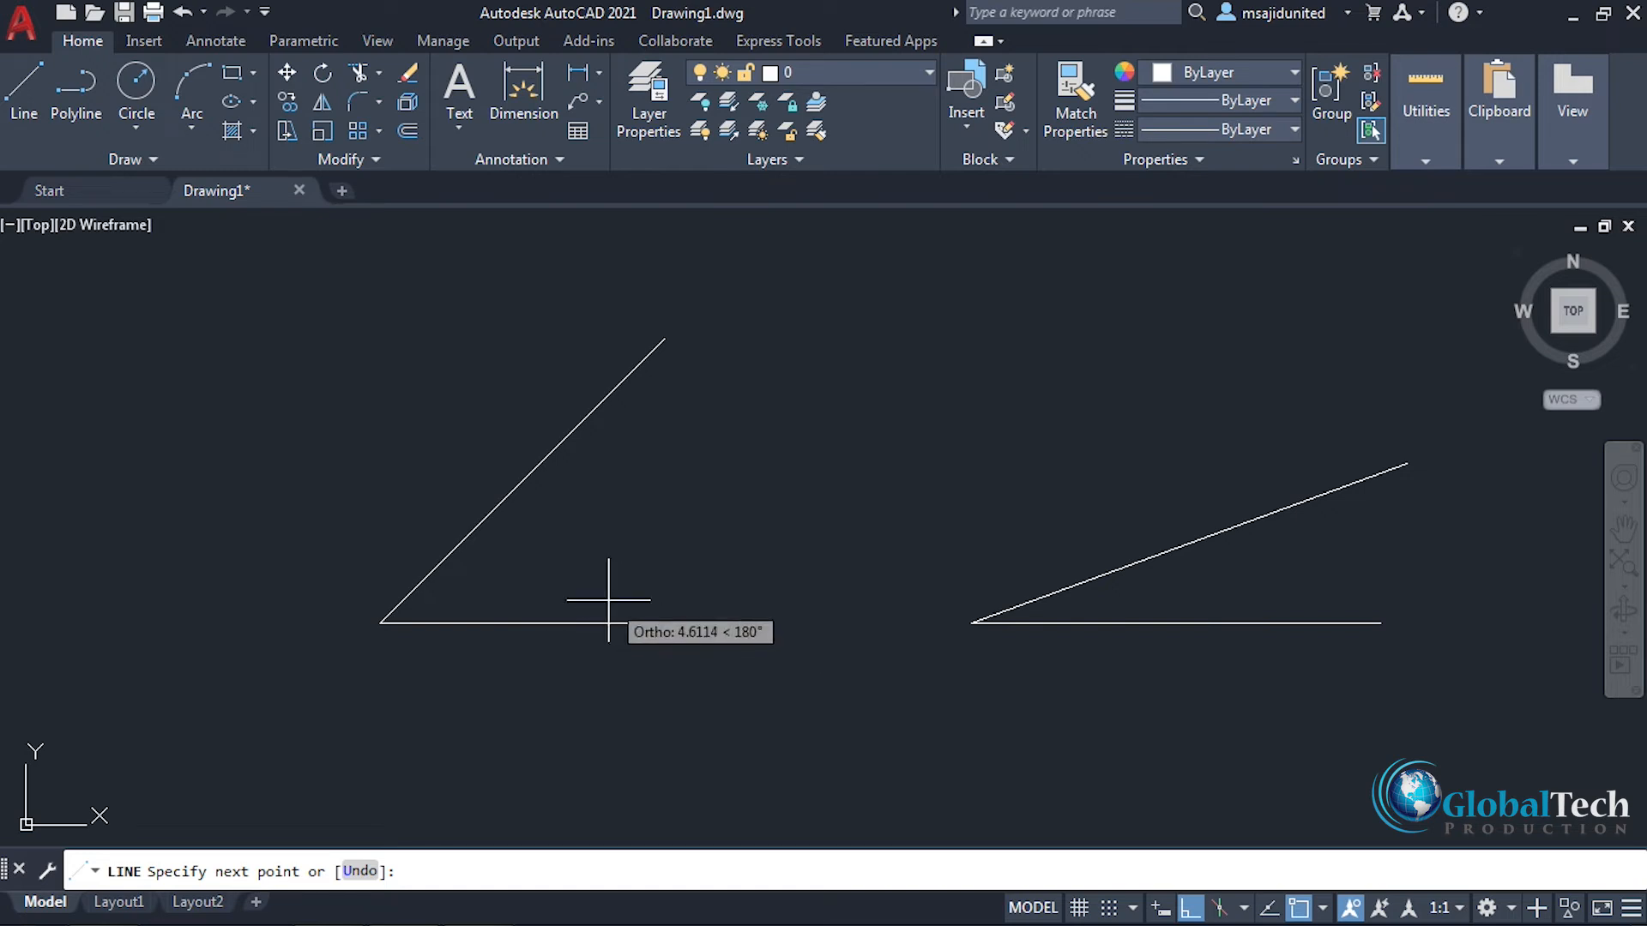
{"action": "right_click", "coordinate": [627, 565]}
{"action": "left_click", "coordinate": [663, 582]}
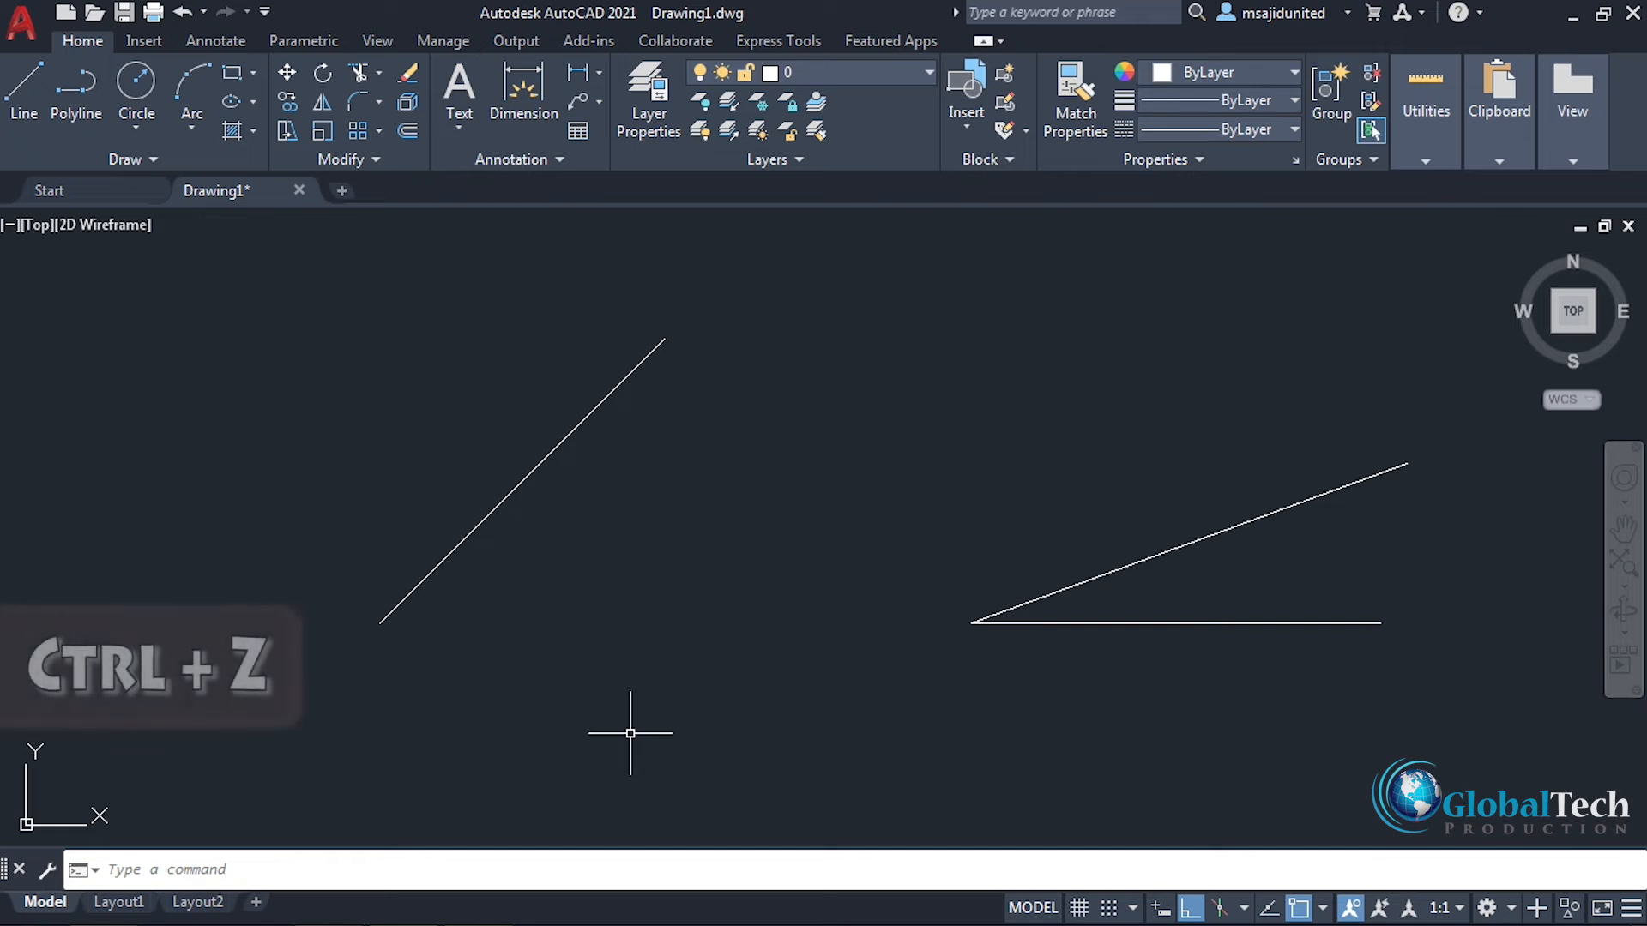
{"action": "key", "text": "ctrl+z"}
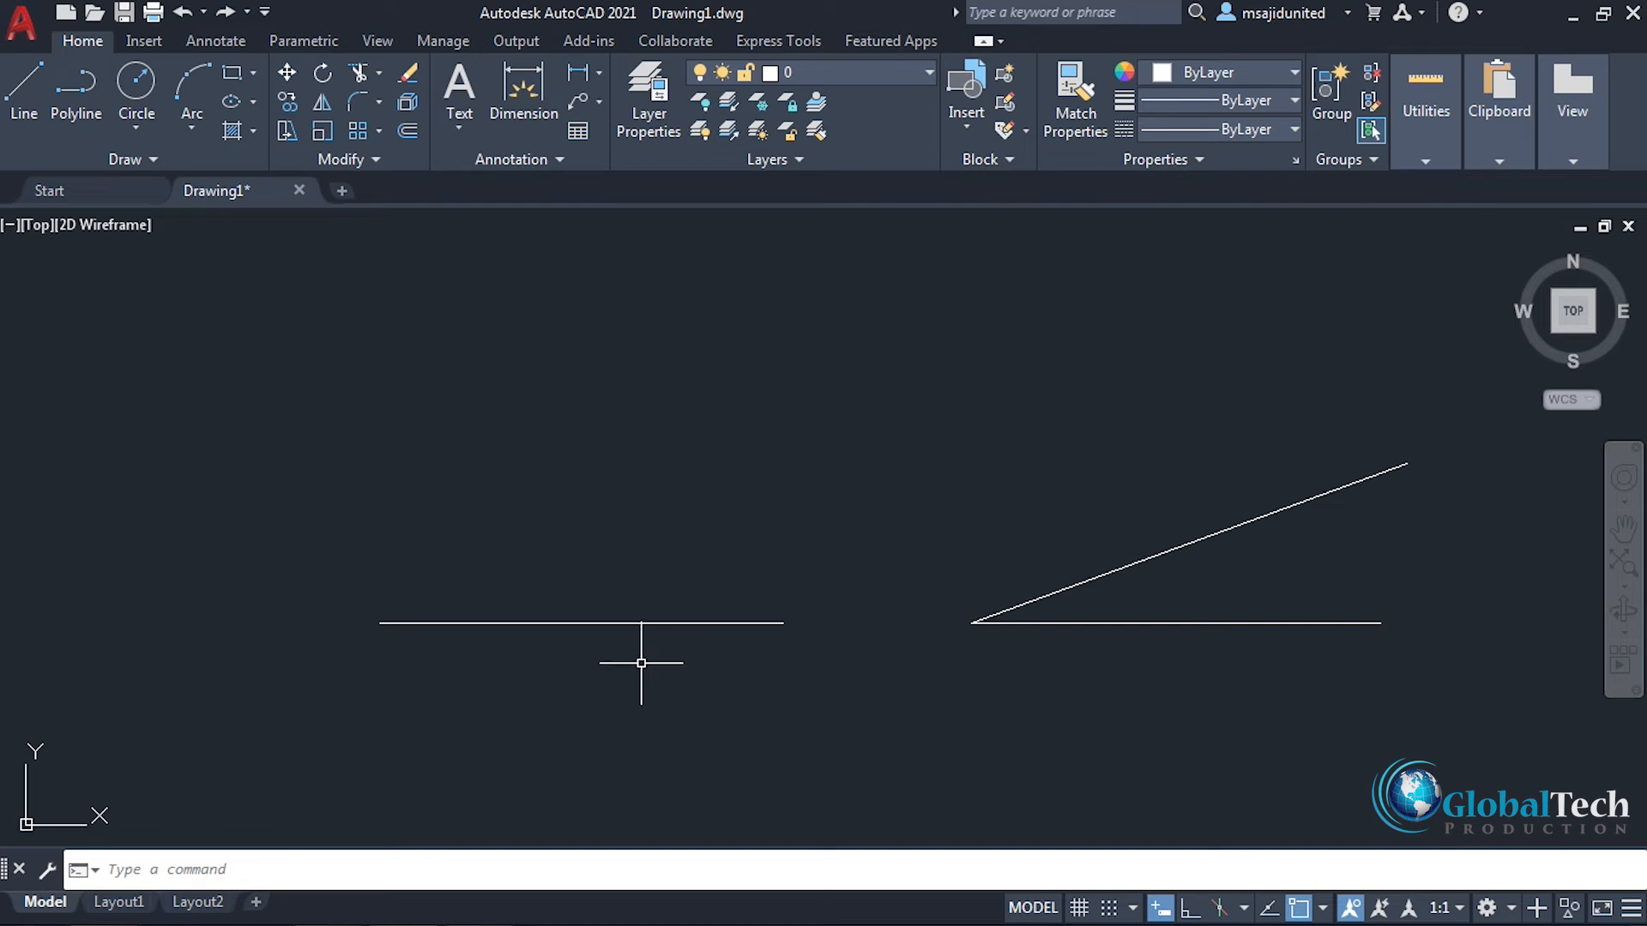
Step: Rotate the left horizontal line by -45° about its left endpoint and undo the rotation
{"action": "left_click", "coordinate": [322, 72]}
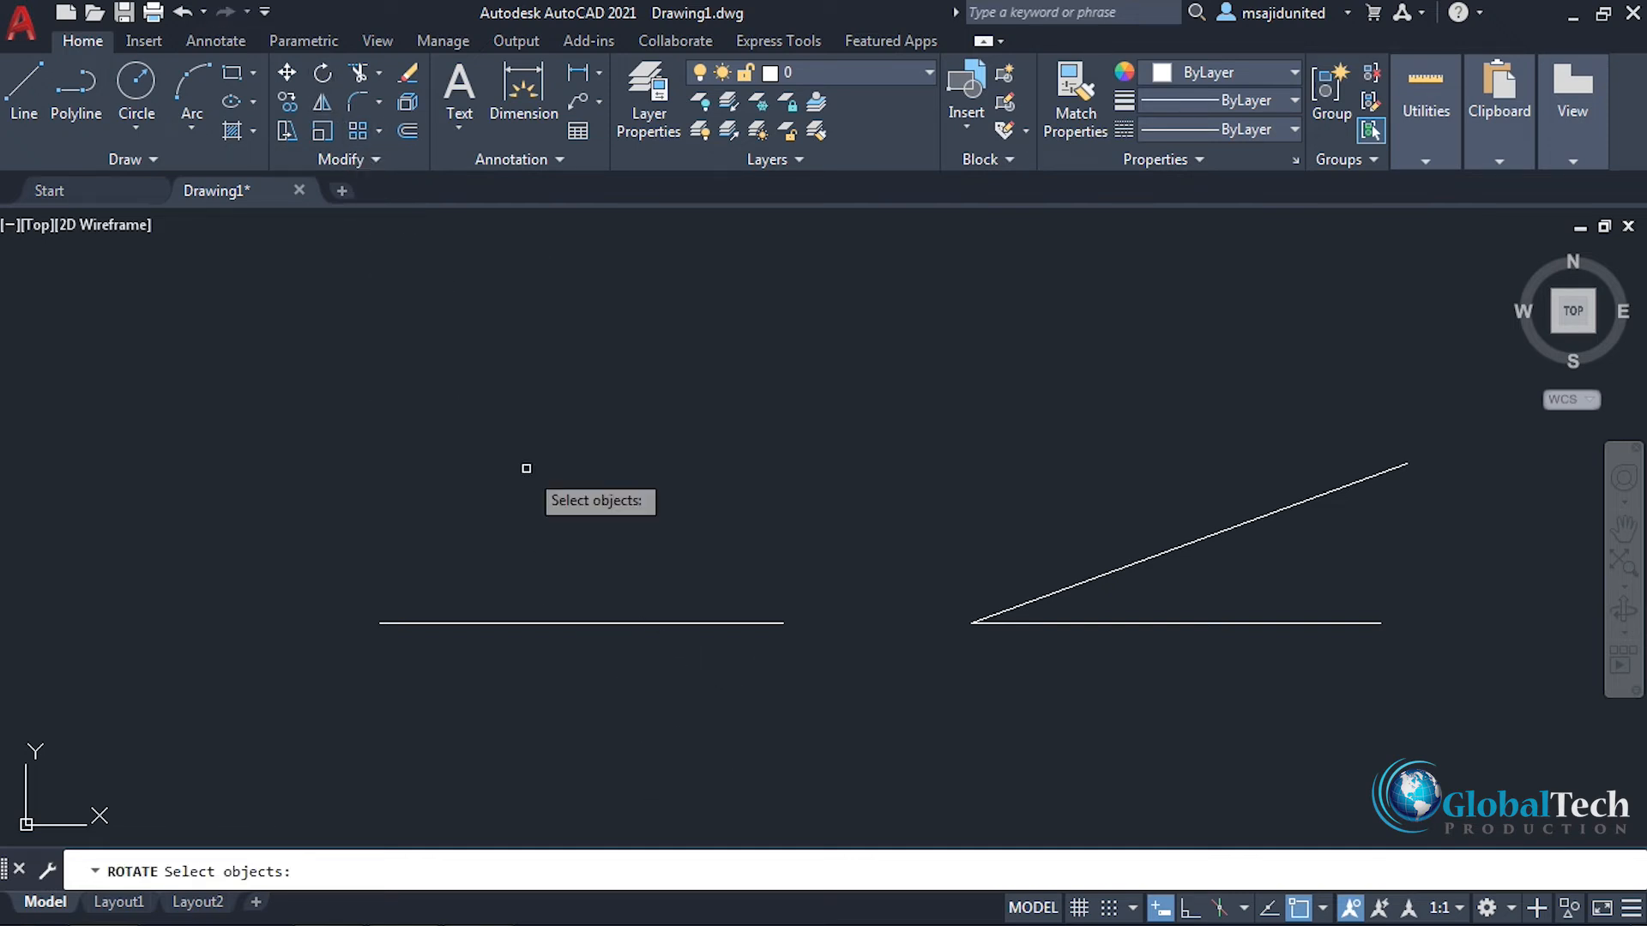
{"action": "left_click", "coordinate": [590, 622]}
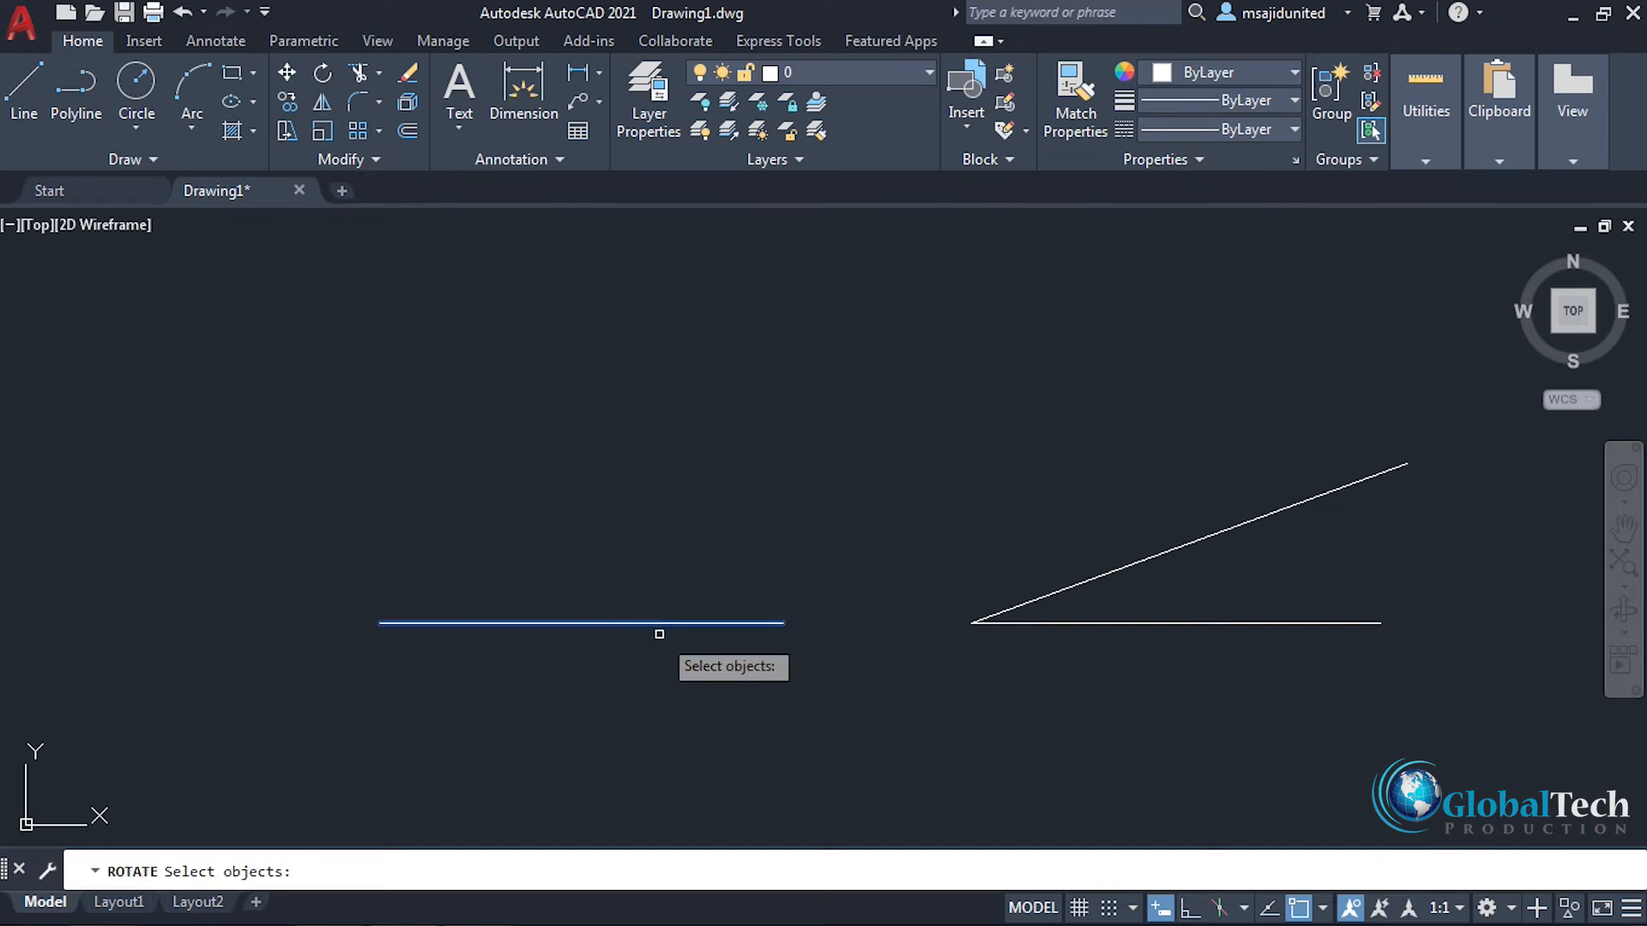
{"action": "key", "text": "Return"}
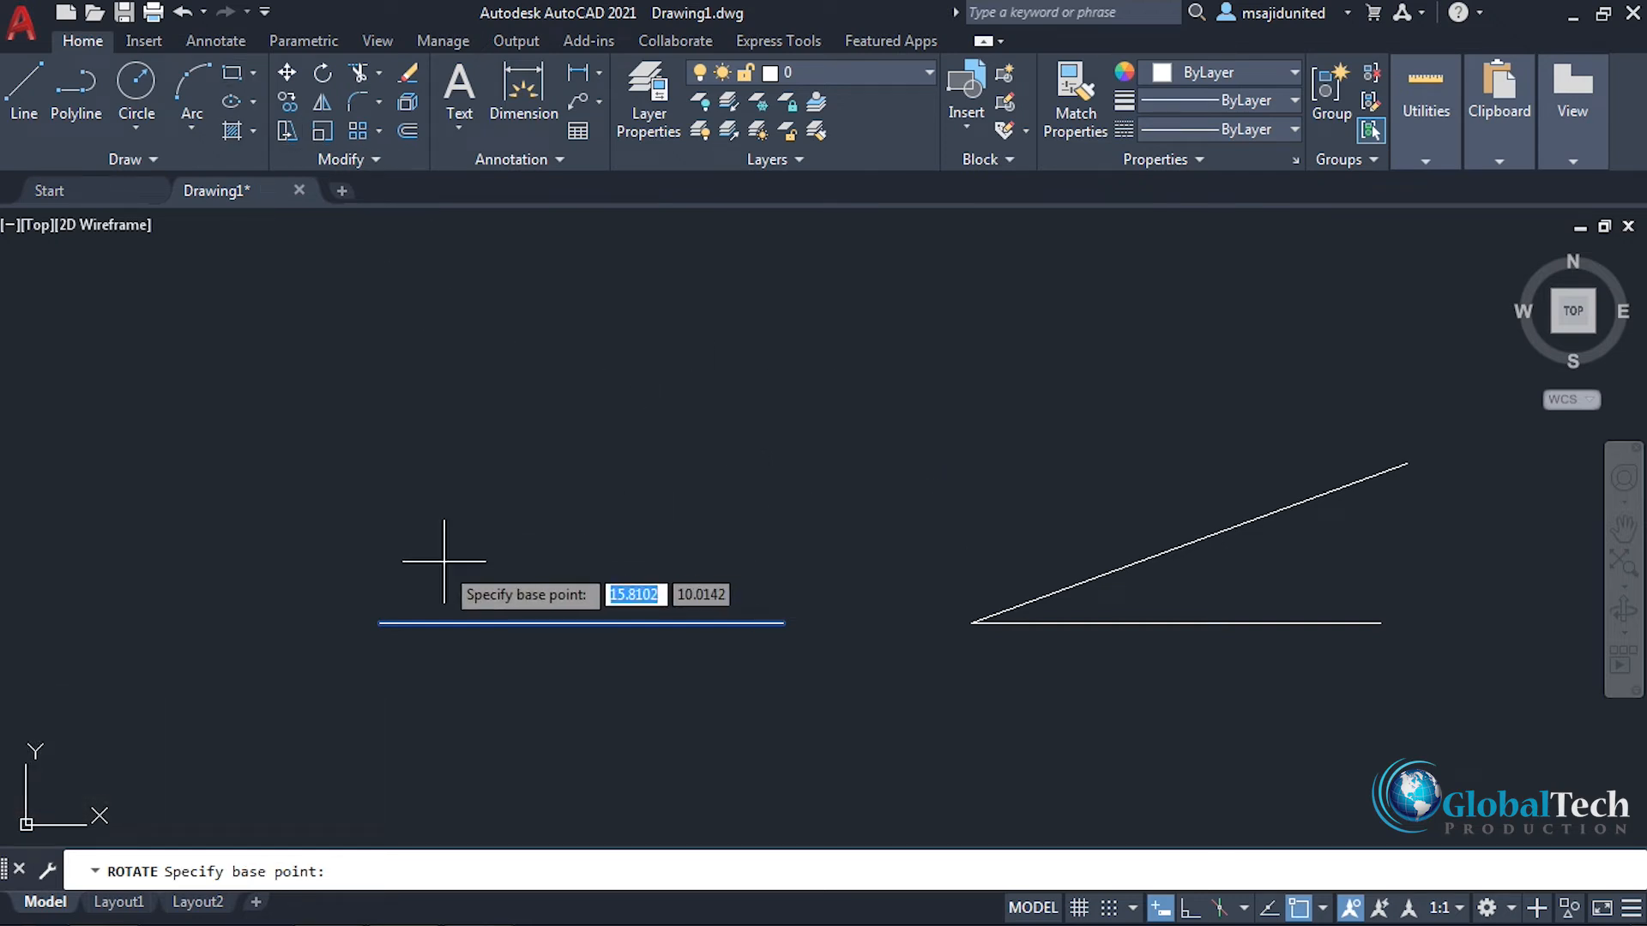
{"action": "left_click", "coordinate": [380, 622]}
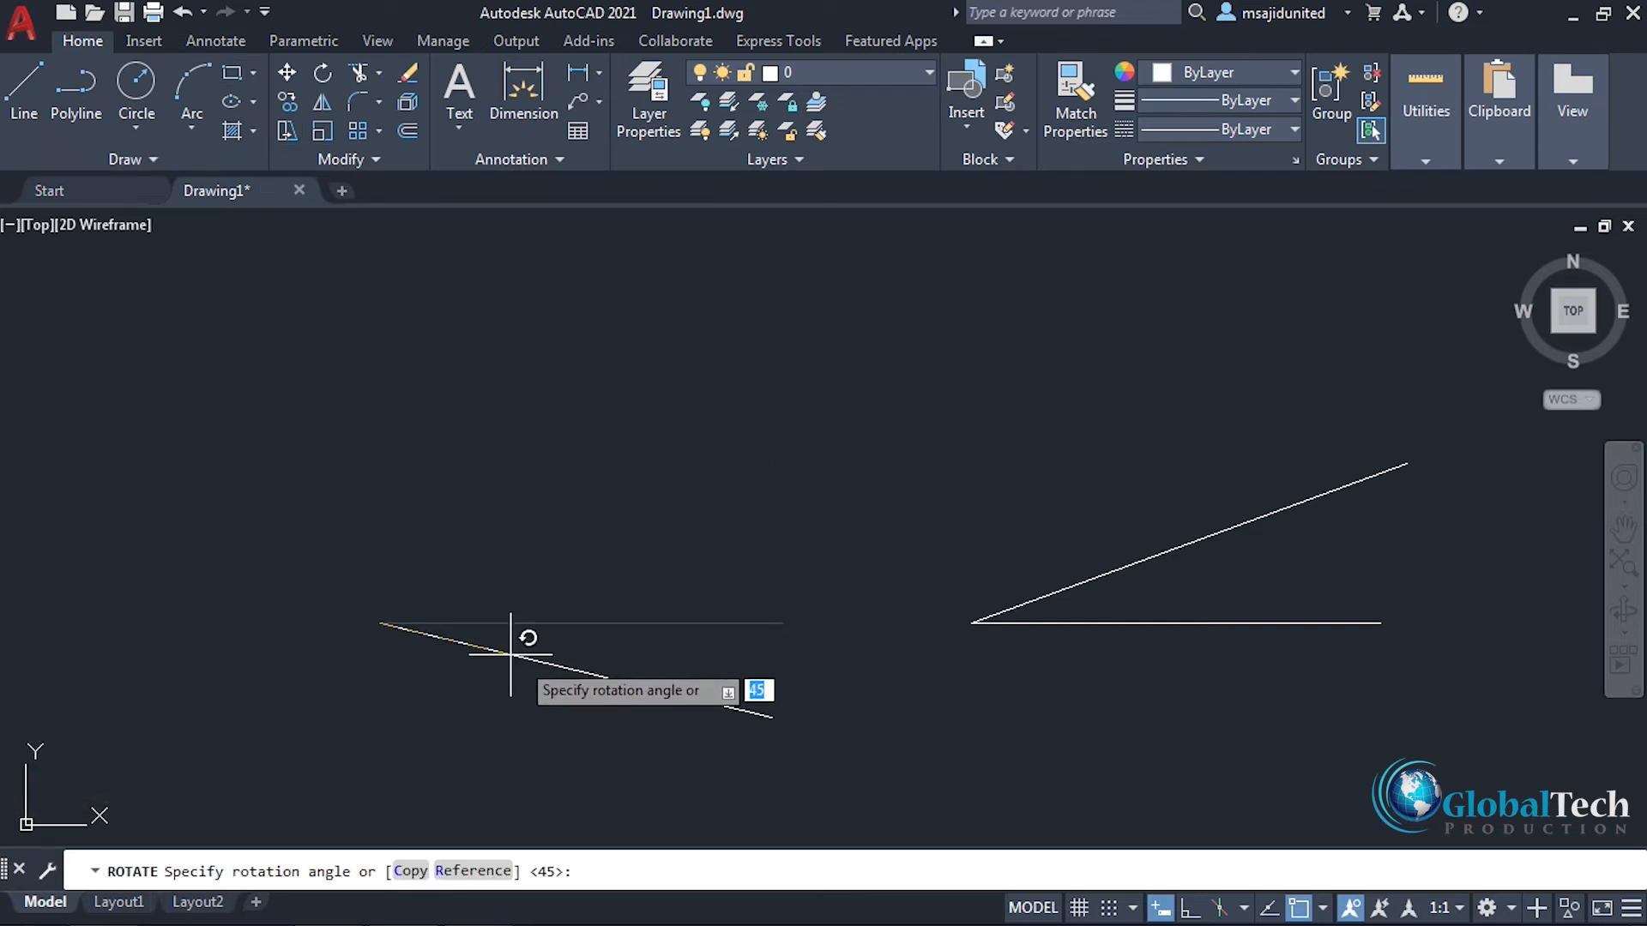
{"action": "type", "text": "-45"}
{"action": "key", "text": "Return"}
{"action": "middle_click_drag", "start_coordinate": [644, 762], "coordinate": [594, 668]}
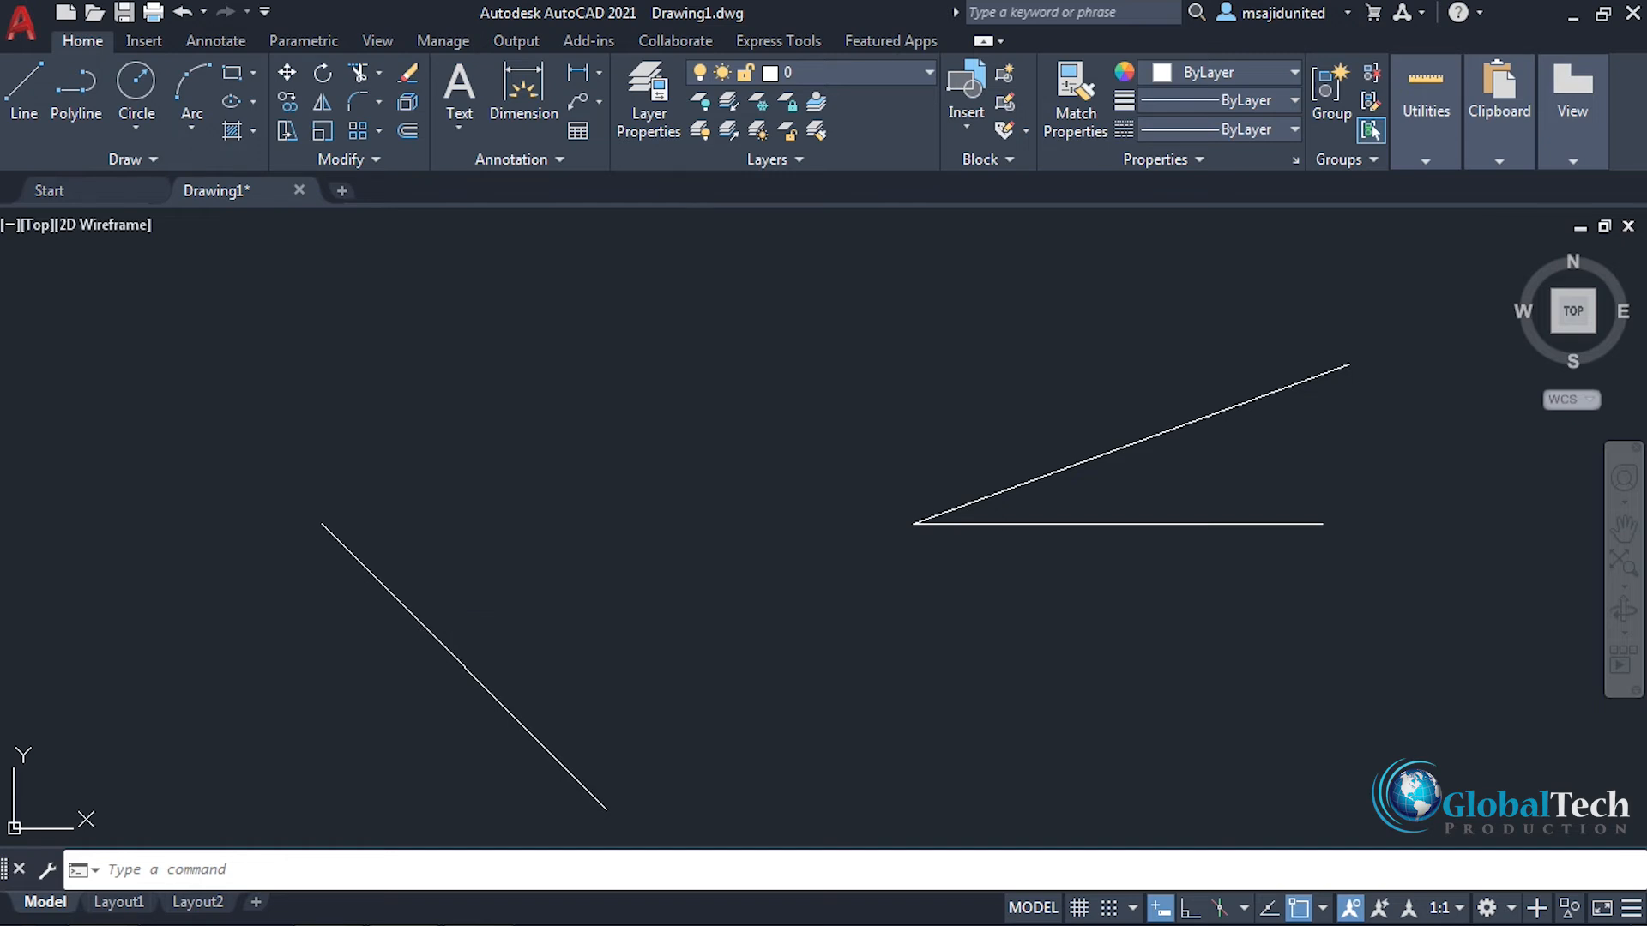
{"action": "middle_click_drag", "start_coordinate": [399, 524], "coordinate": [457, 624]}
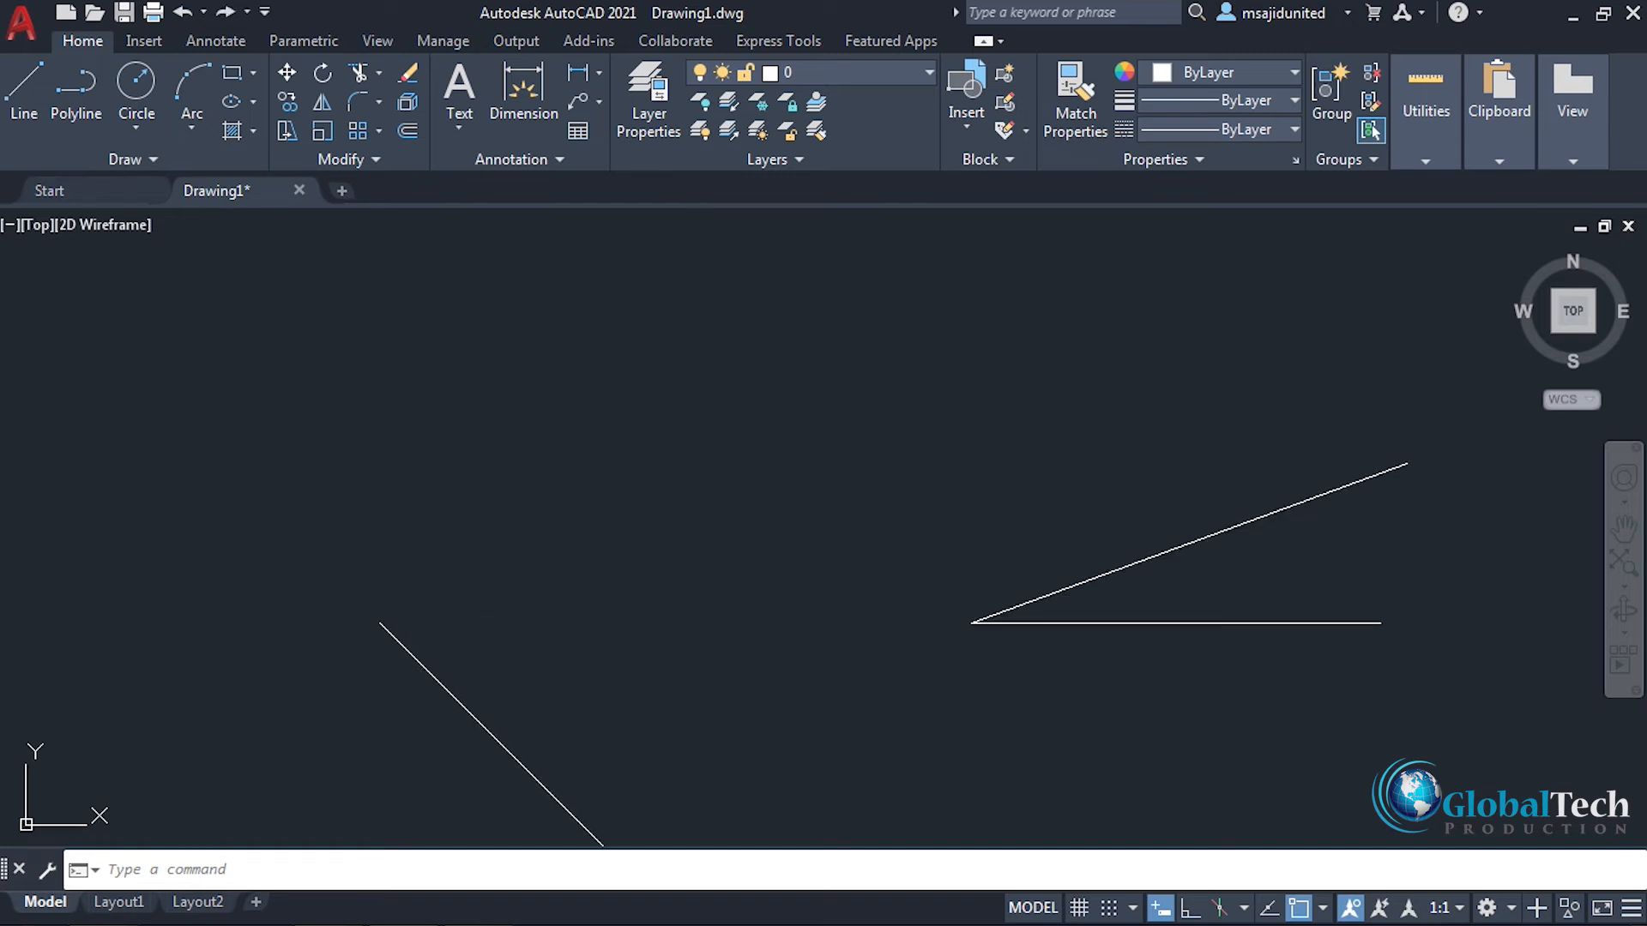
{"action": "key", "text": "ctrl+z"}
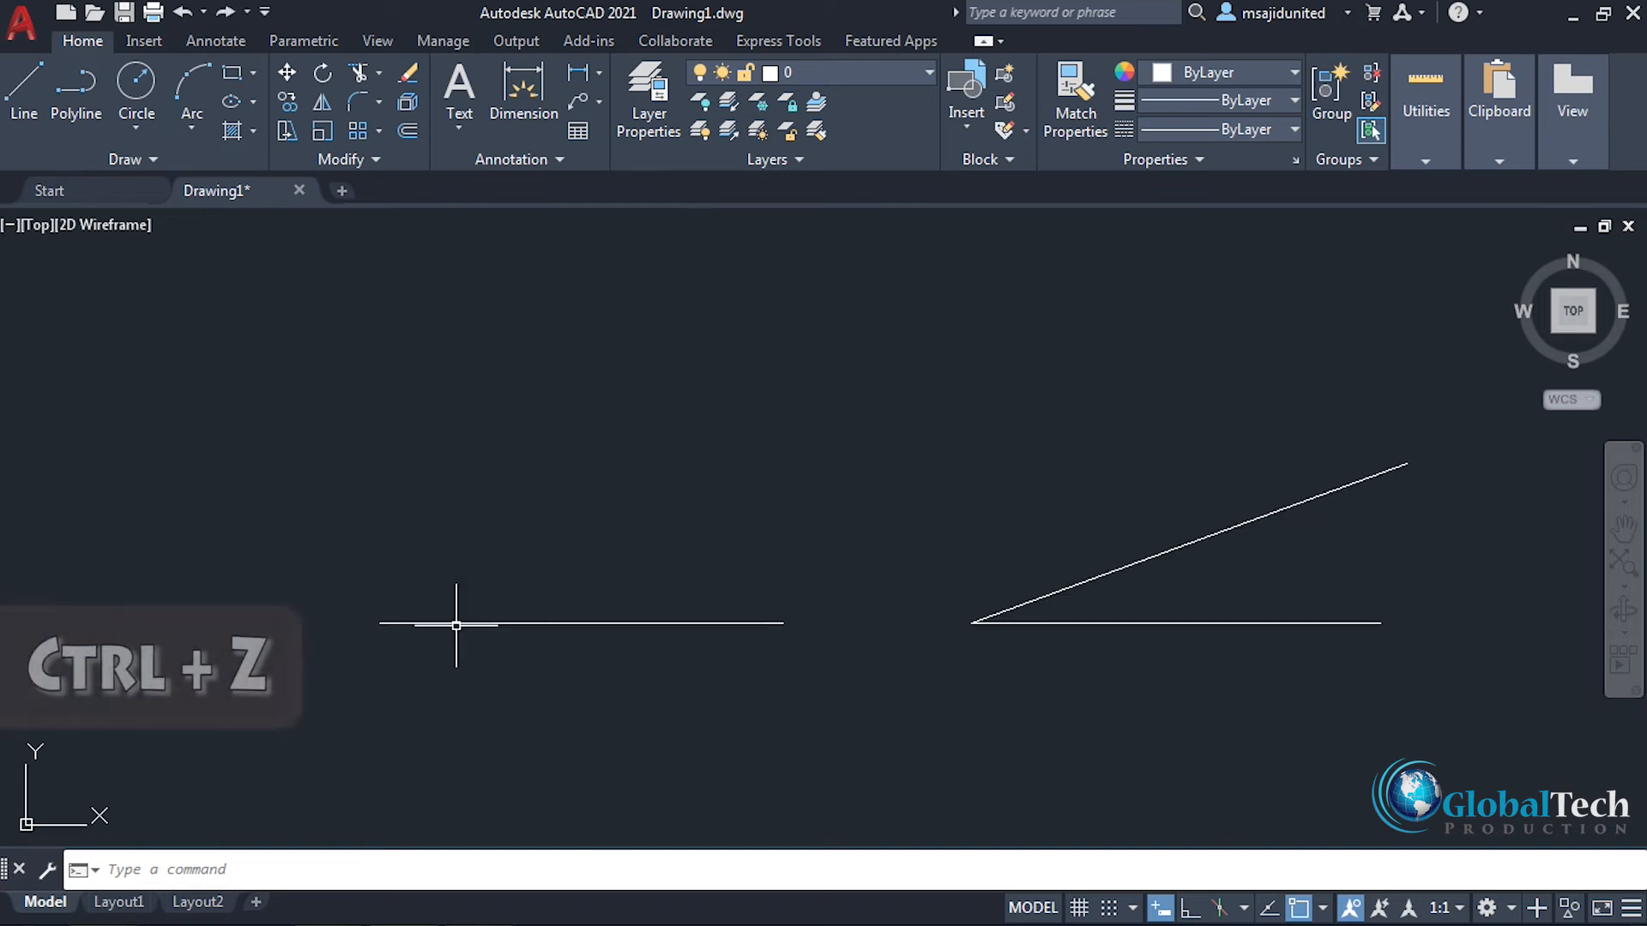
Step: Rotate the left horizontal line by 315° about its left endpoint
{"action": "left_click", "coordinate": [324, 80]}
{"action": "left_click", "coordinate": [539, 622]}
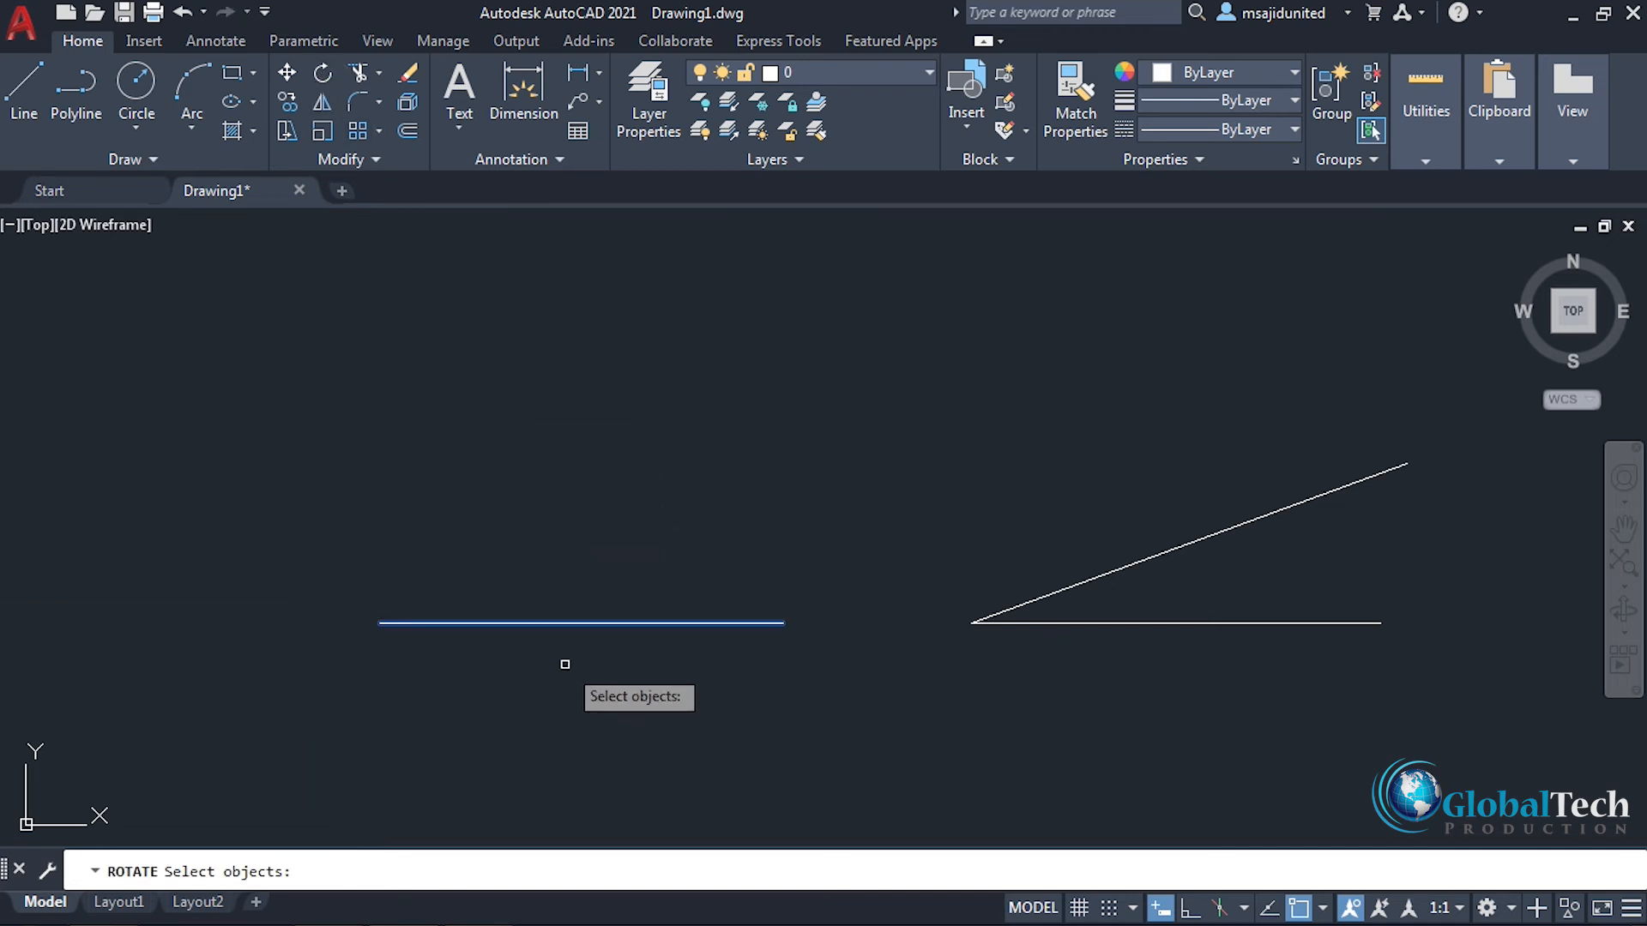
{"action": "key", "text": "Return"}
{"action": "left_click", "coordinate": [380, 624]}
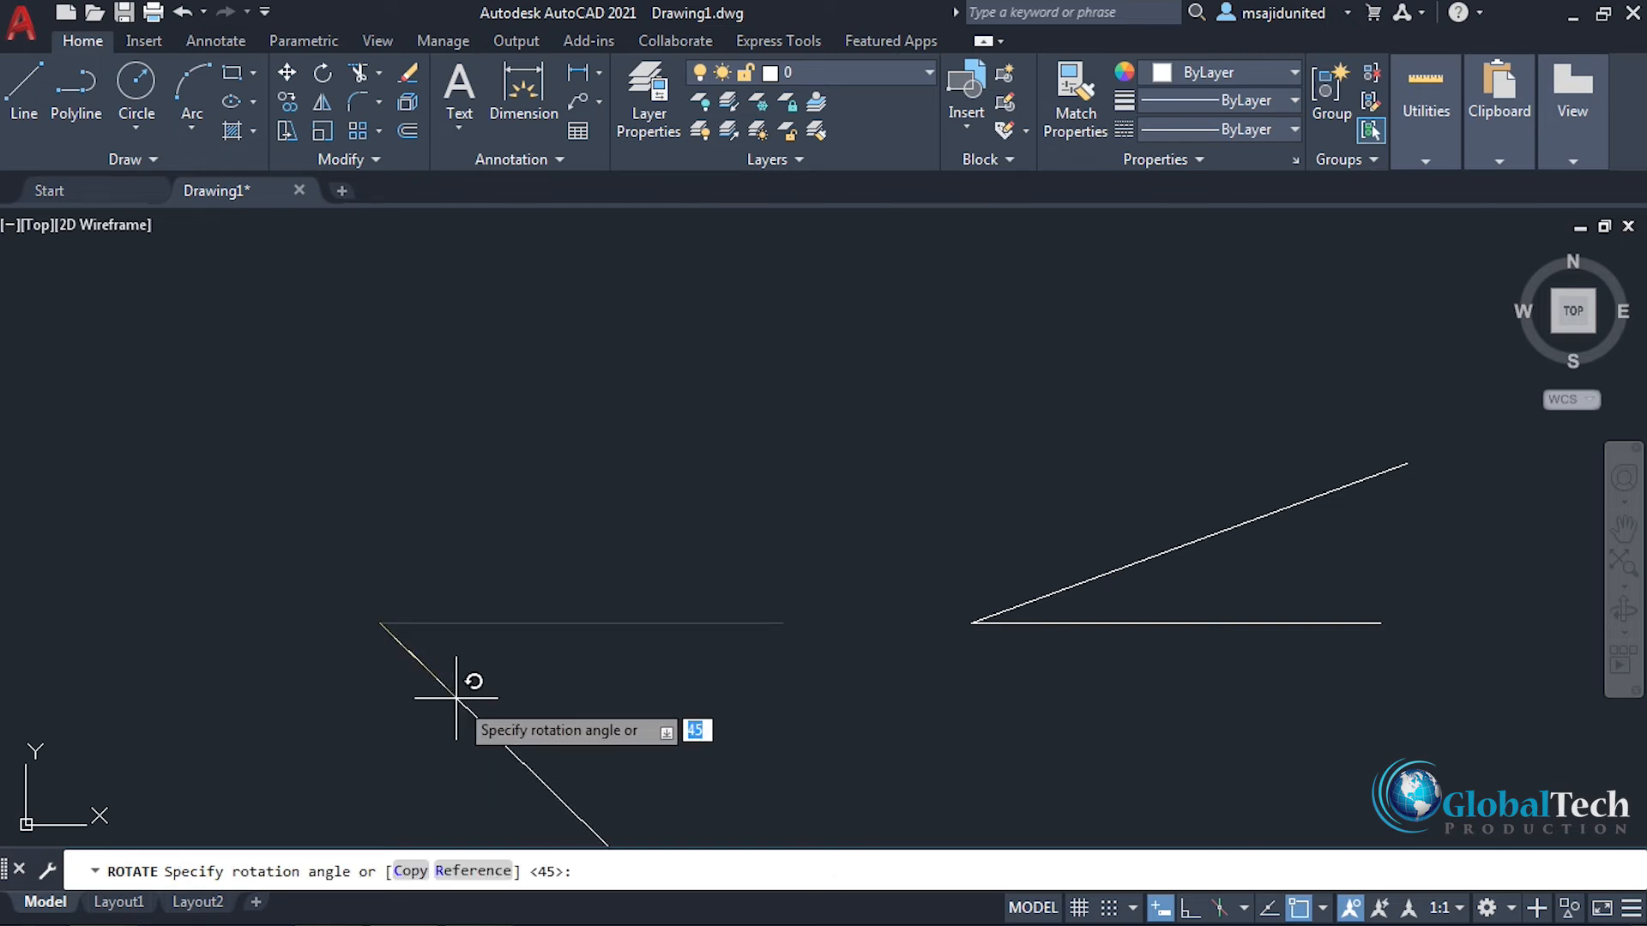
{"action": "type", "text": "315"}
{"action": "key", "text": "Return"}
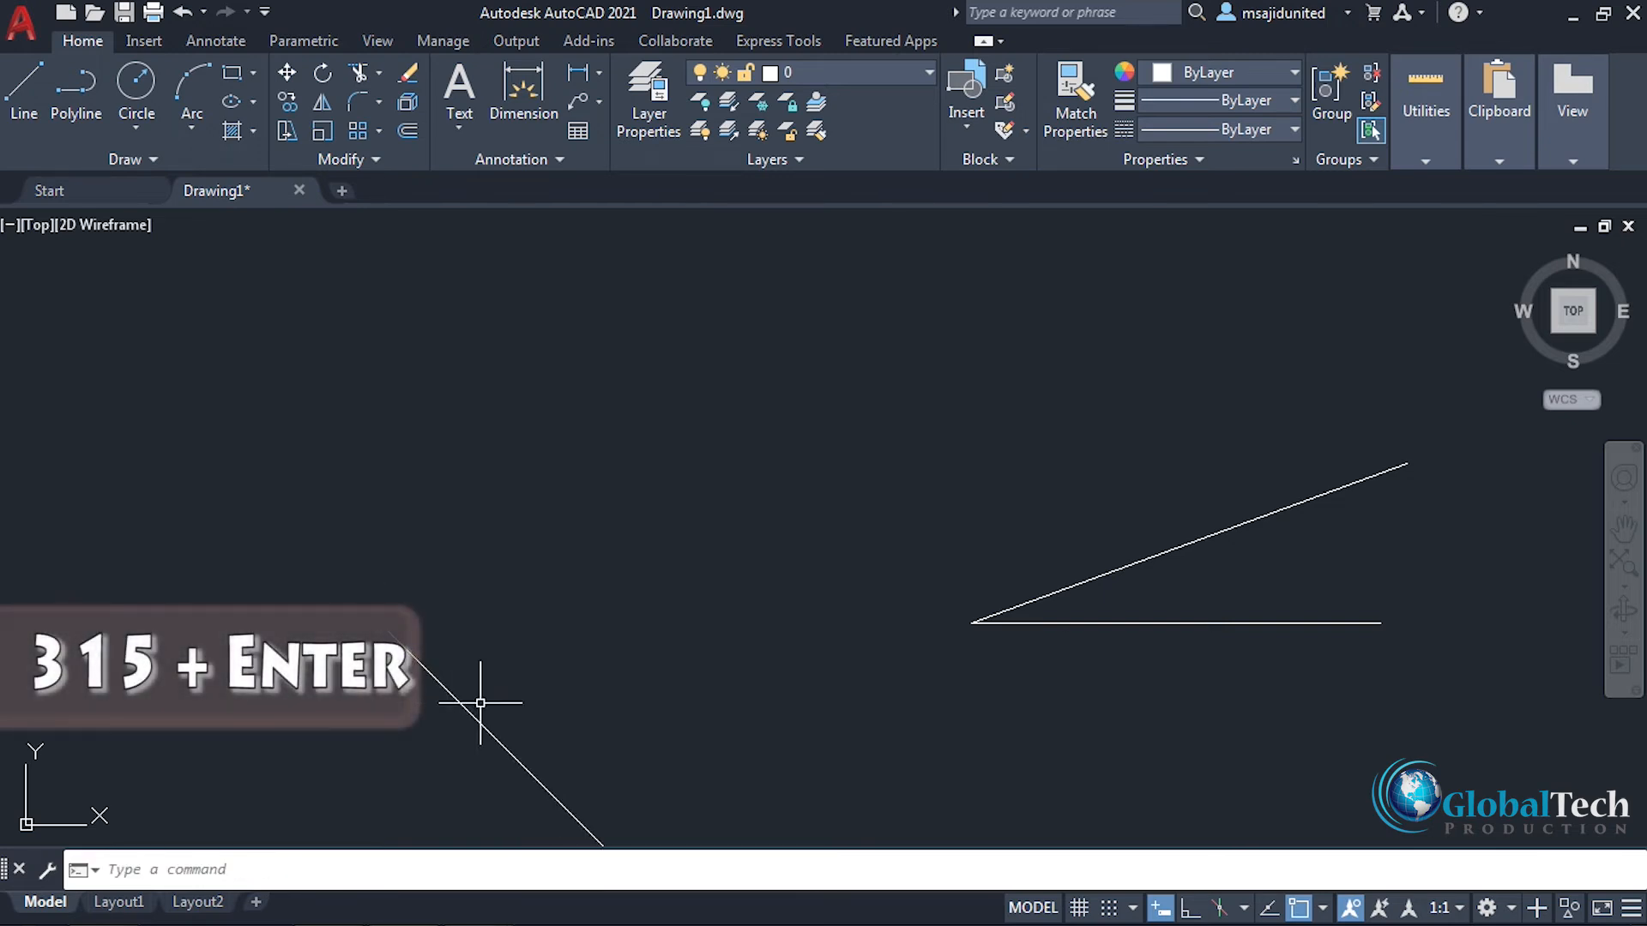
Step: Draw a horizontal reference line with Ortho on, running rightward from the upper endpoint of the rotated line
{"action": "mouse_move", "coordinate": [552, 687]}
{"action": "middle_mouse_down"}
{"action": "mouse_move", "coordinate": [514, 589]}
{"action": "mouse_move", "coordinate": [496, 590]}
{"action": "middle_mouse_up"}
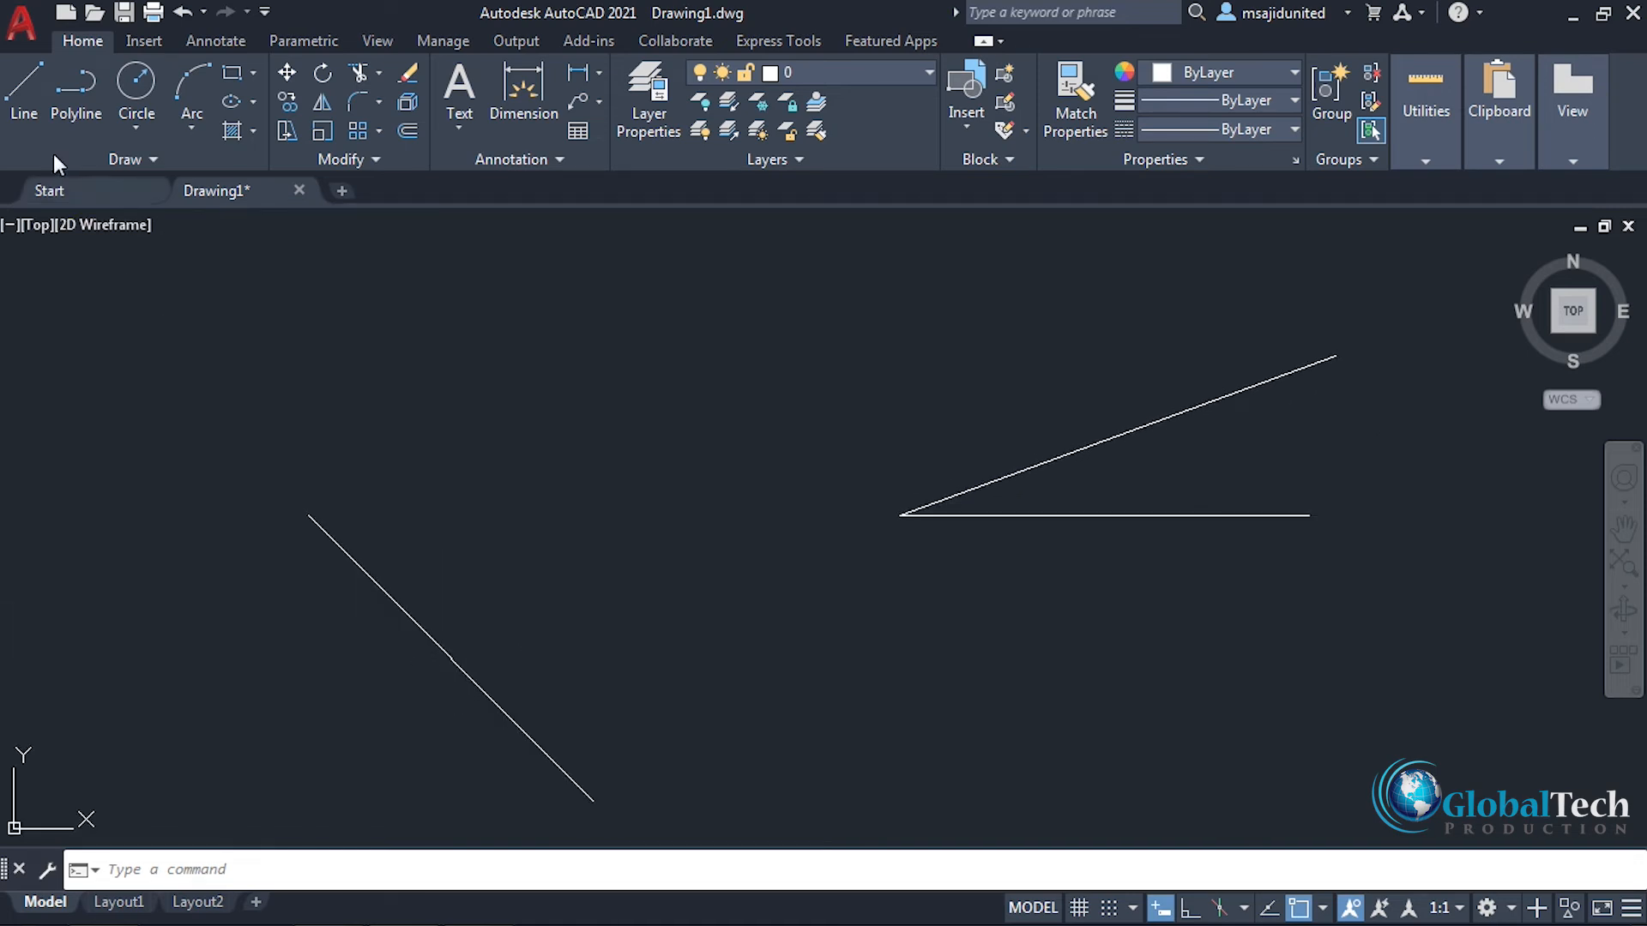
{"action": "left_click", "coordinate": [24, 86]}
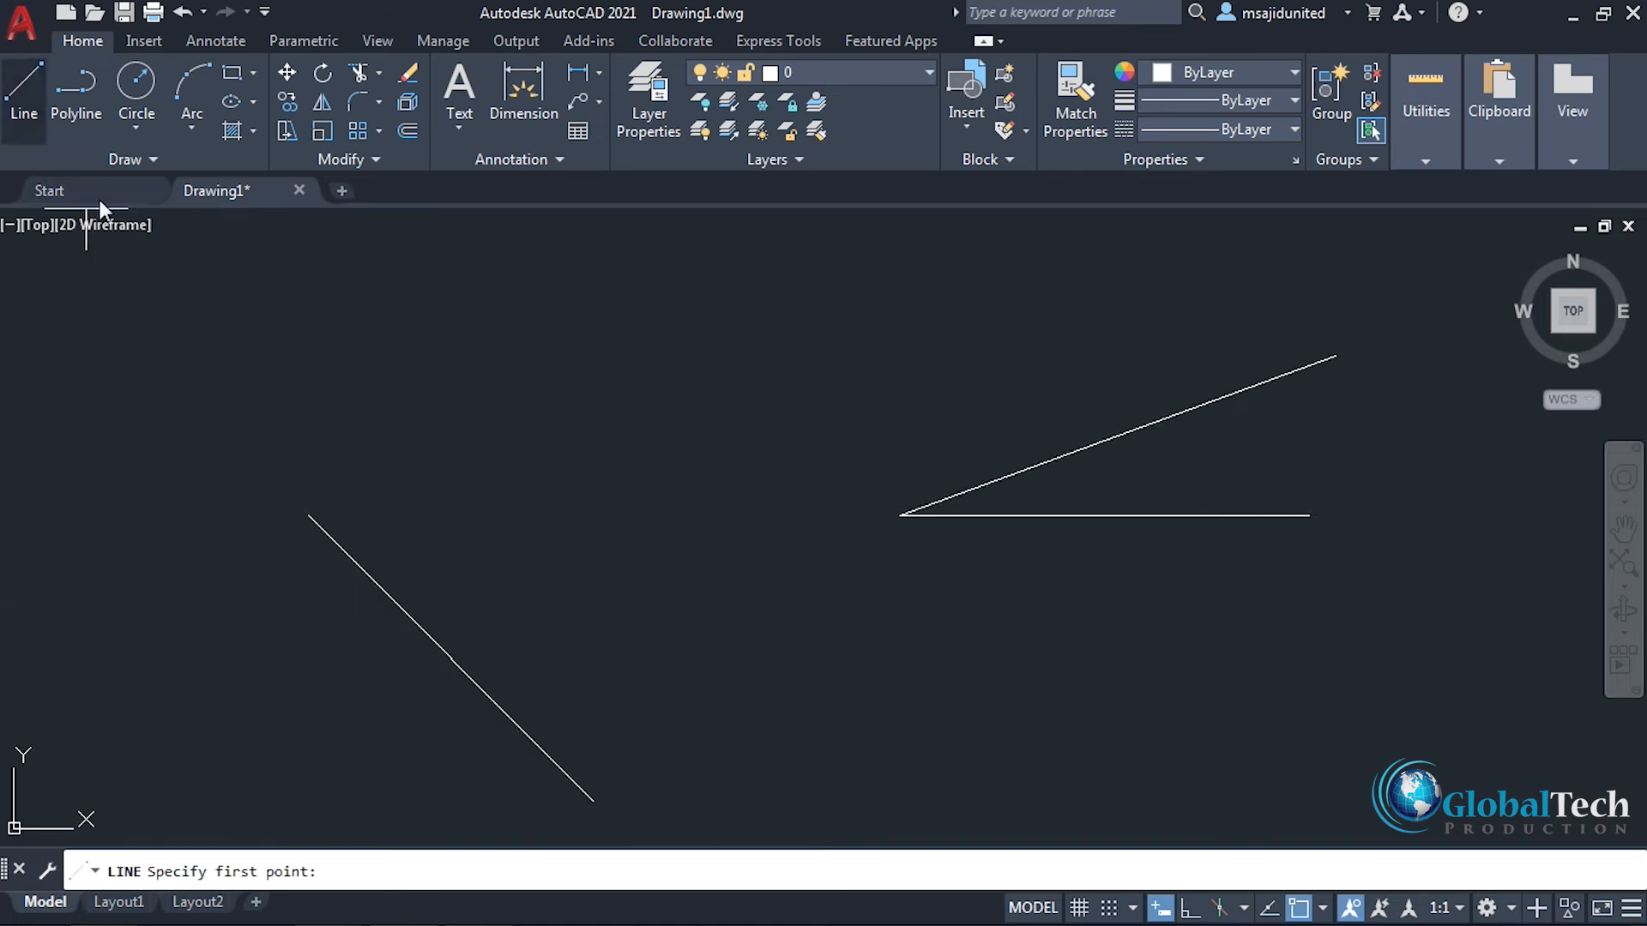
{"action": "left_click", "coordinate": [310, 516]}
{"action": "key", "text": "F8"}
{"action": "left_click", "coordinate": [709, 524]}
{"action": "right_click", "coordinate": [519, 372]}
{"action": "left_click", "coordinate": [549, 382]}
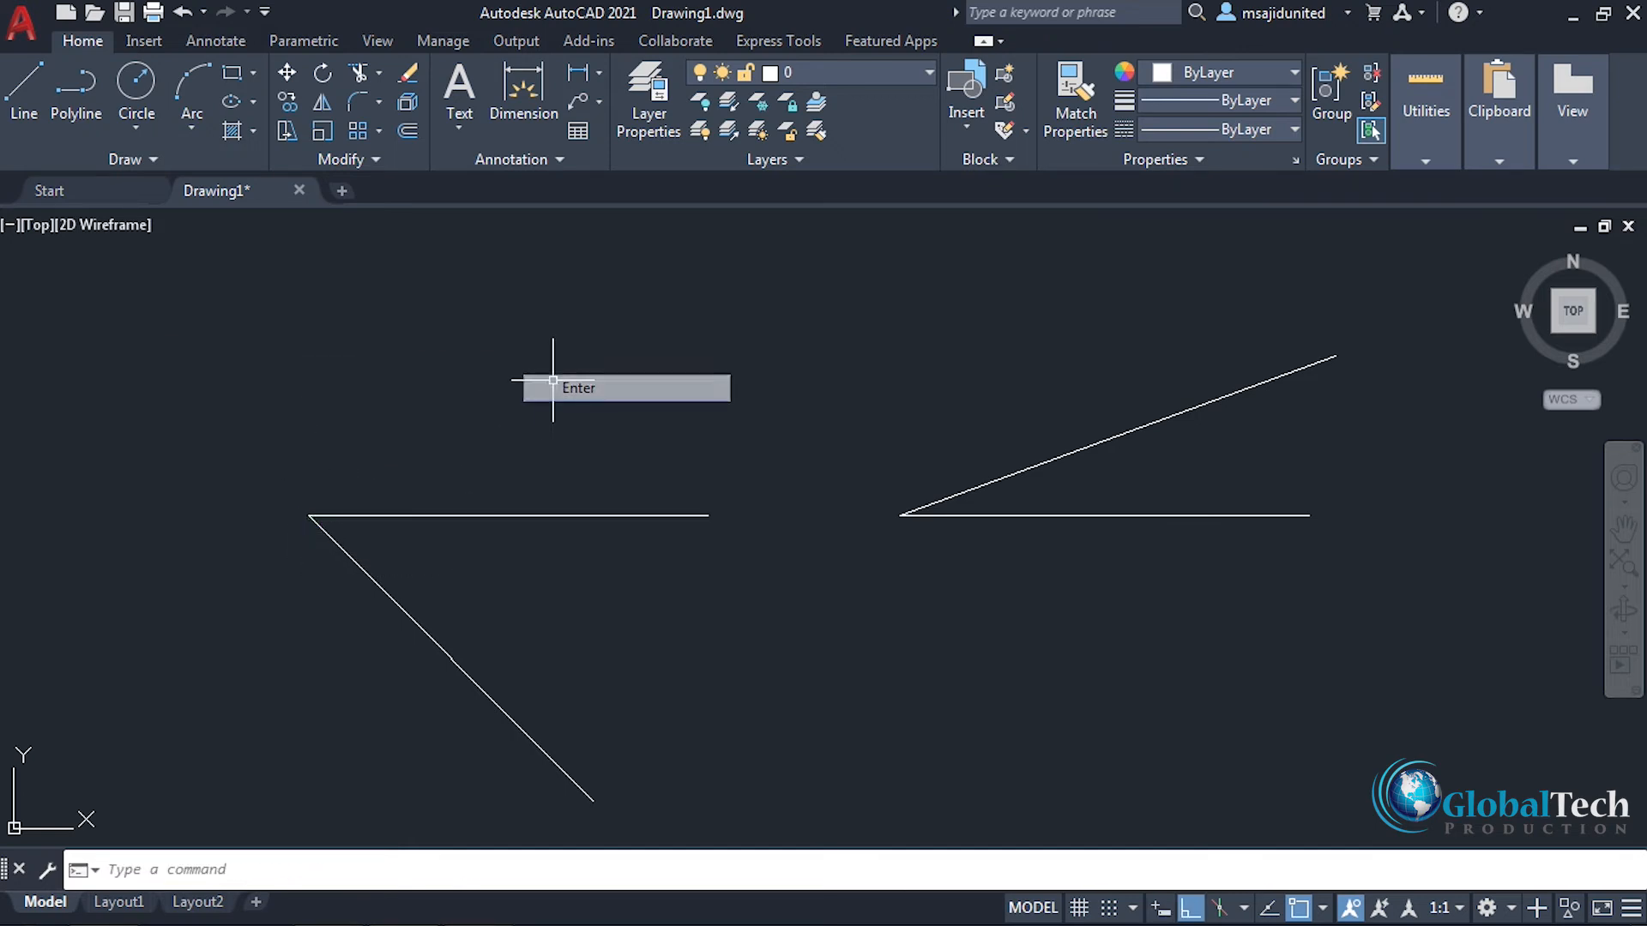
Step: Add an angular dimension between the rotated line and the horizontal reference line, with its arc to the right of the vertex
{"action": "left_click", "coordinate": [601, 74]}
{"action": "left_click", "coordinate": [635, 214]}
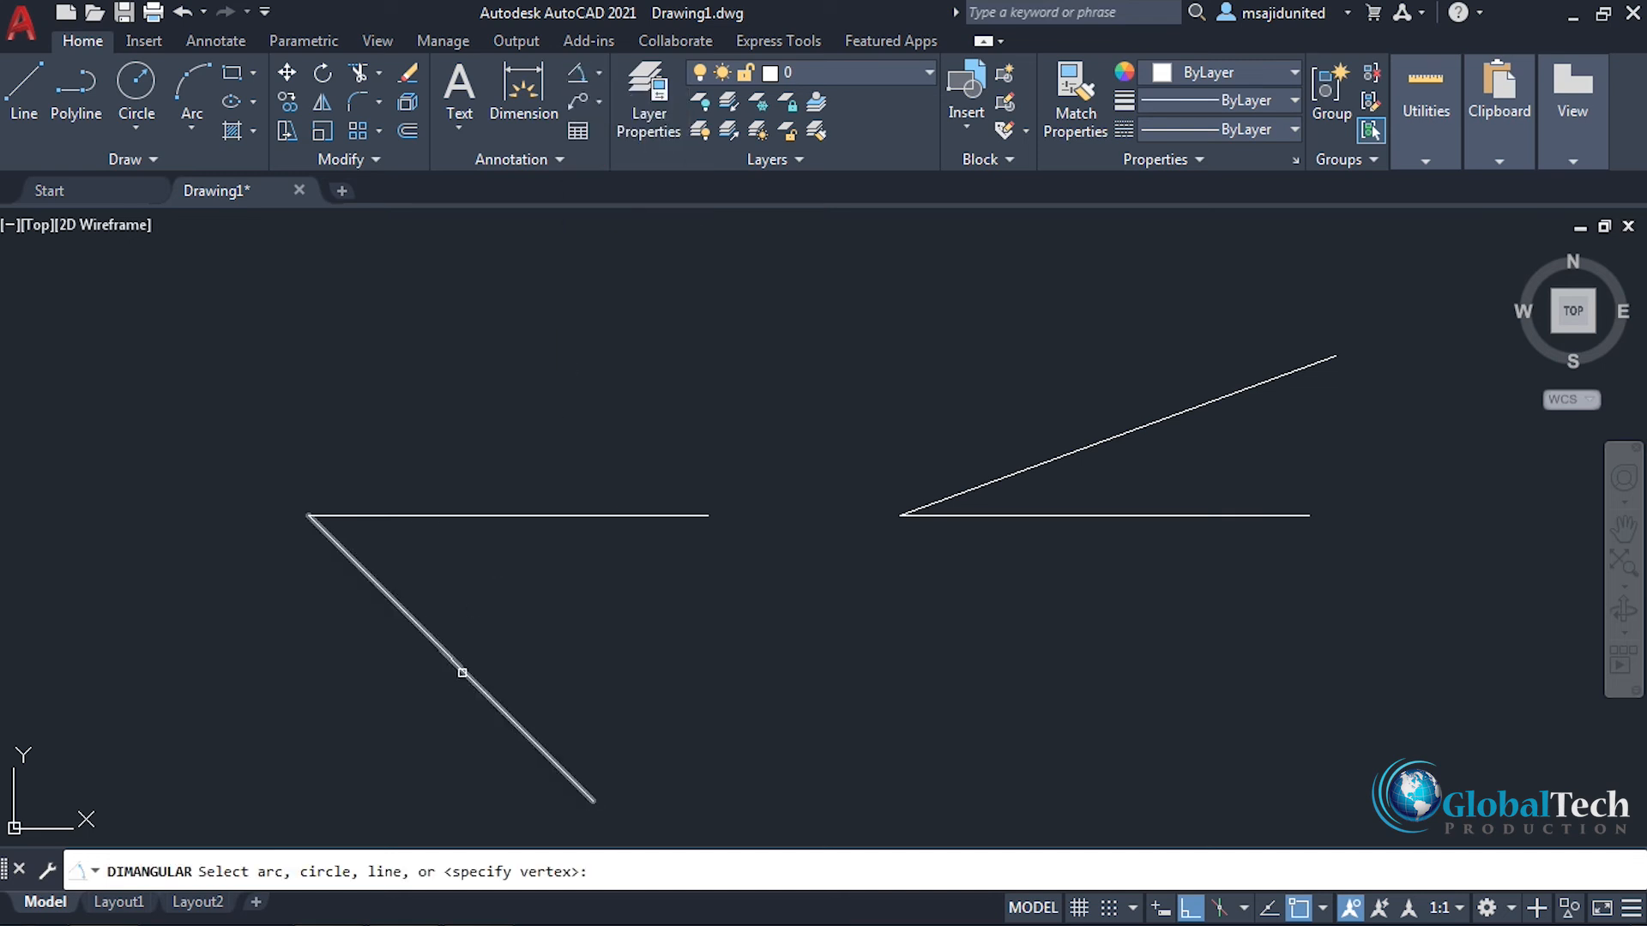
{"action": "left_click", "coordinate": [459, 670]}
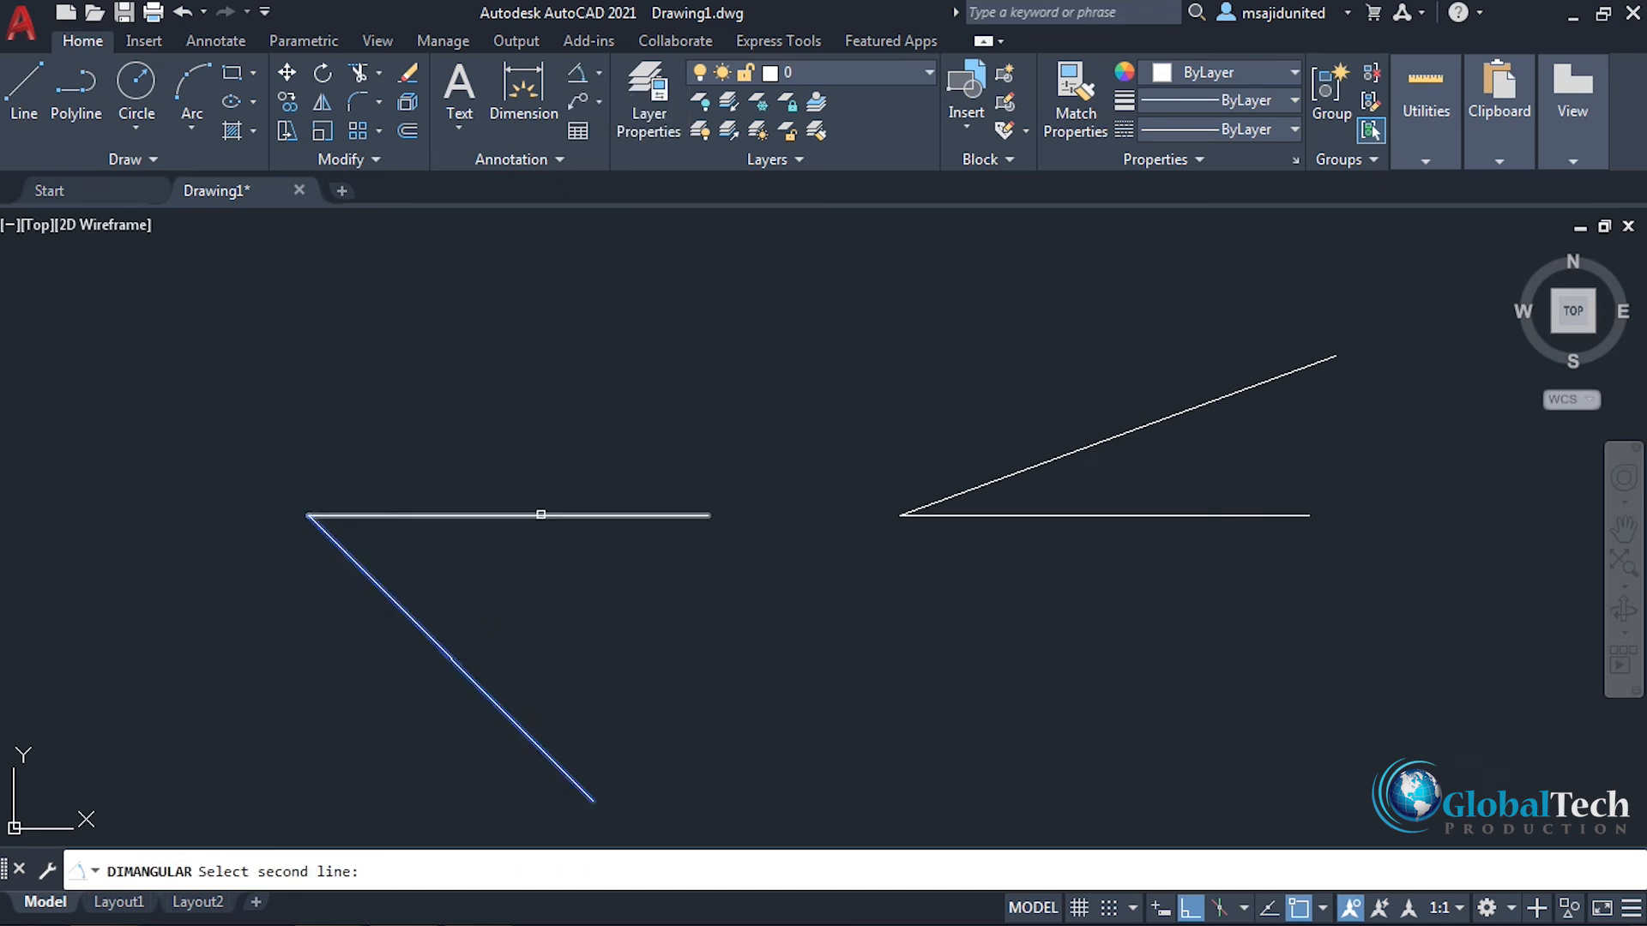
{"action": "left_click", "coordinate": [542, 513]}
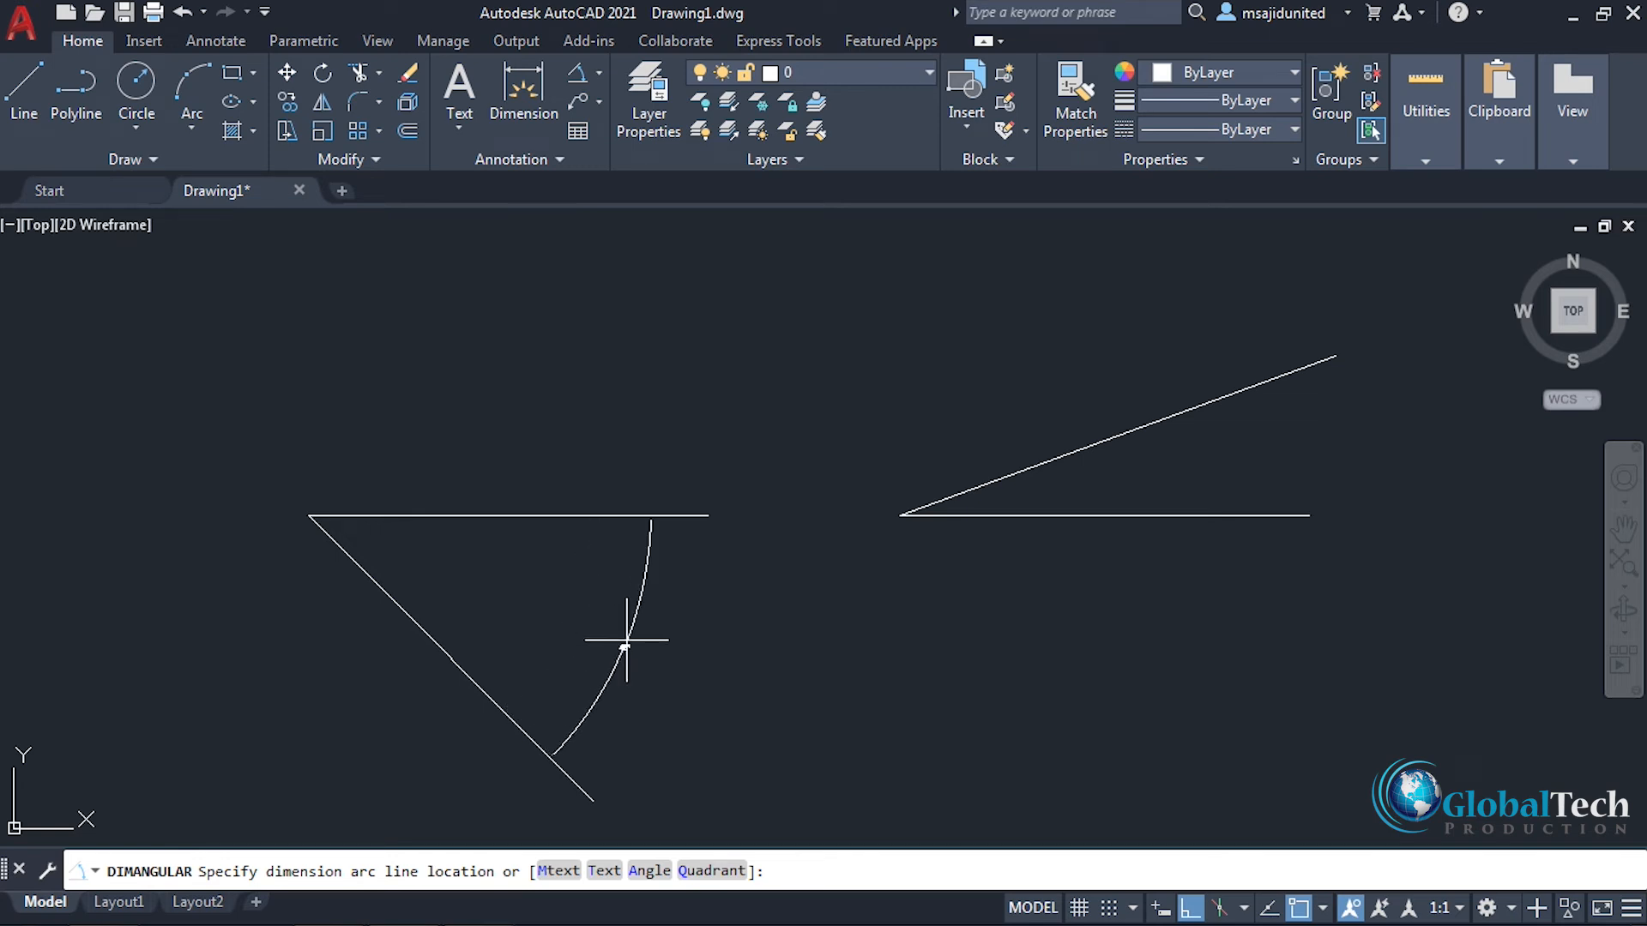
{"action": "left_click", "coordinate": [608, 648]}
{"action": "scroll", "coordinate": [610, 661], "scroll_direction": "up", "scroll_amount": 4}
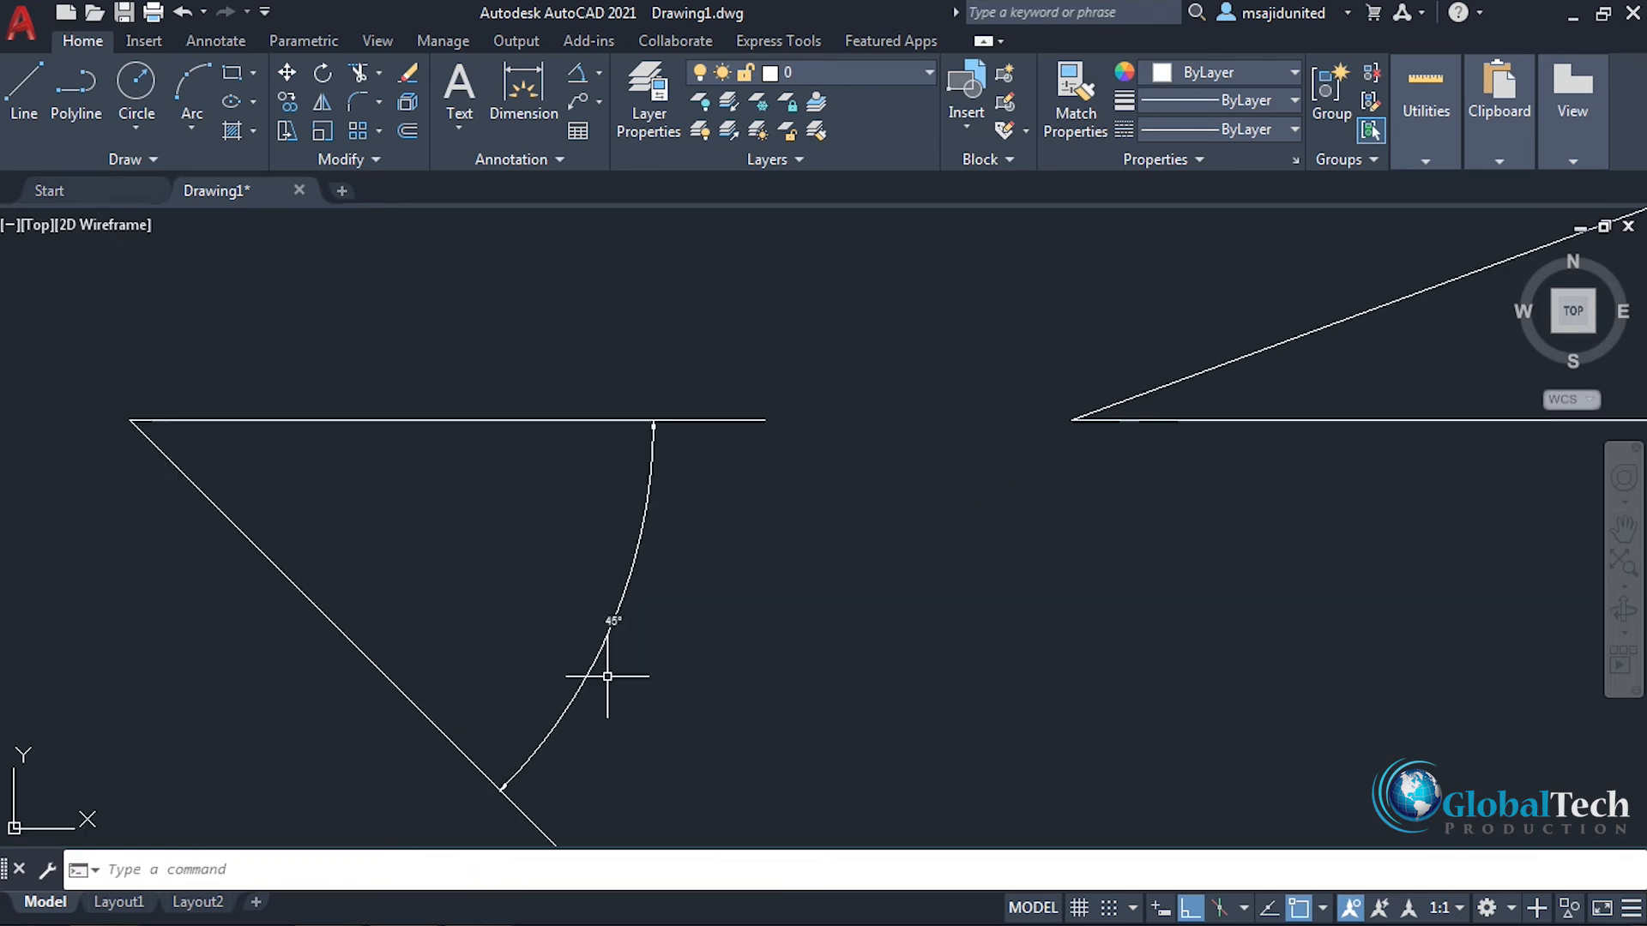
{"action": "scroll", "coordinate": [687, 558], "scroll_direction": "down", "scroll_amount": 2}
{"action": "middle_click_drag", "start_coordinate": [687, 558], "coordinate": [848, 596]}
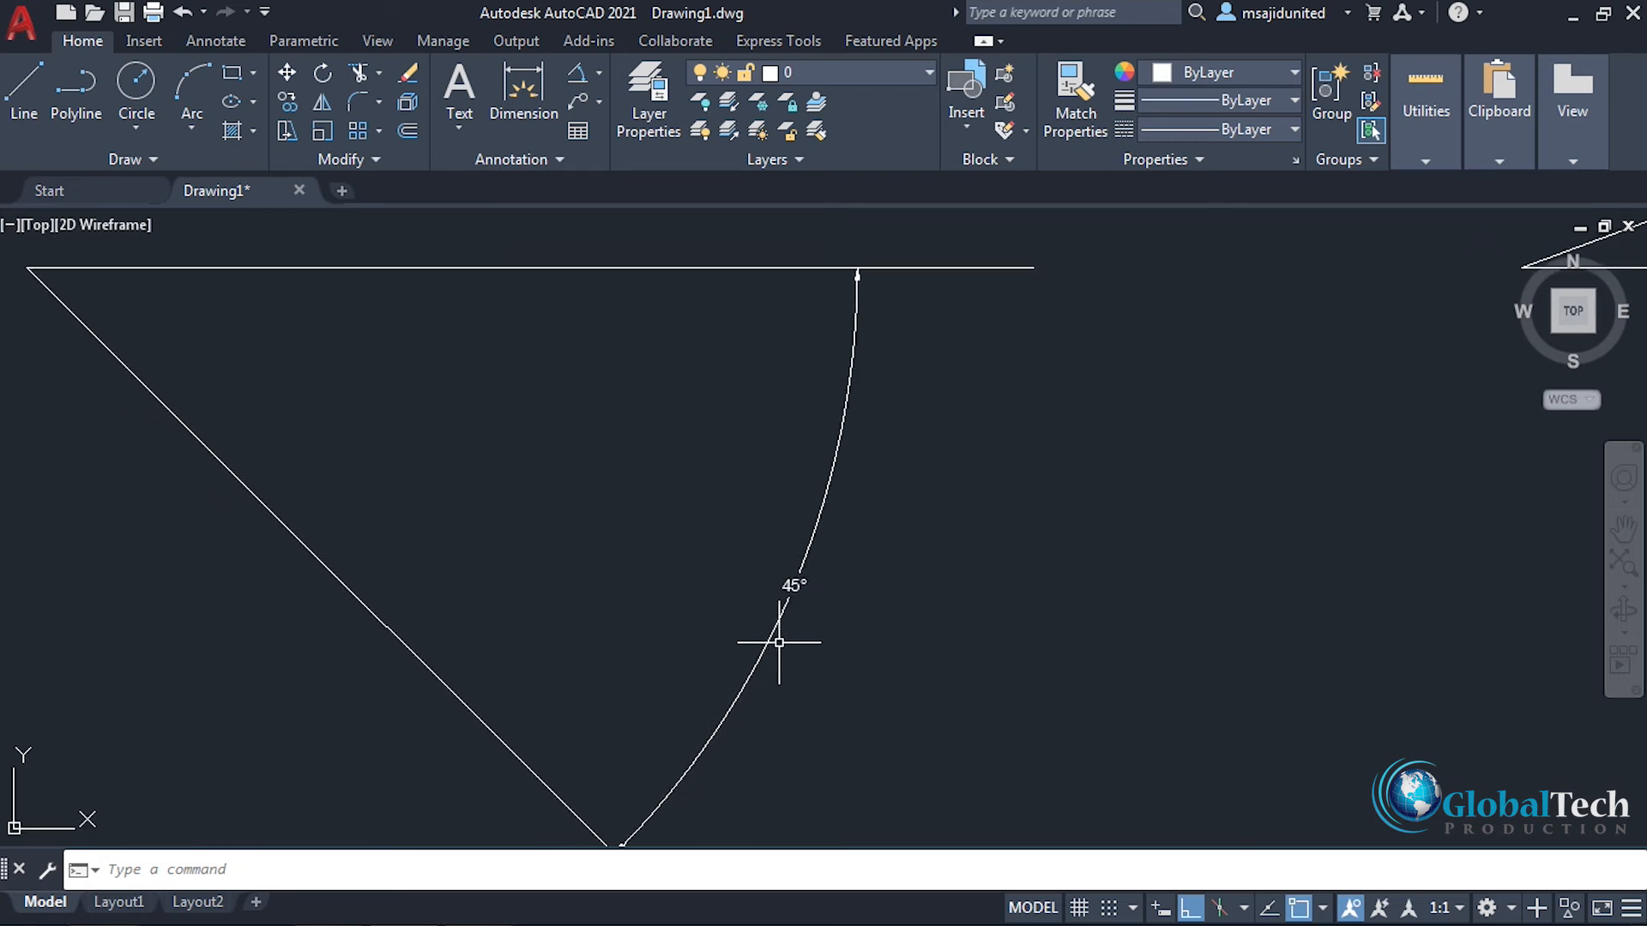
{"action": "scroll", "coordinate": [777, 646], "scroll_direction": "down", "scroll_amount": 4}
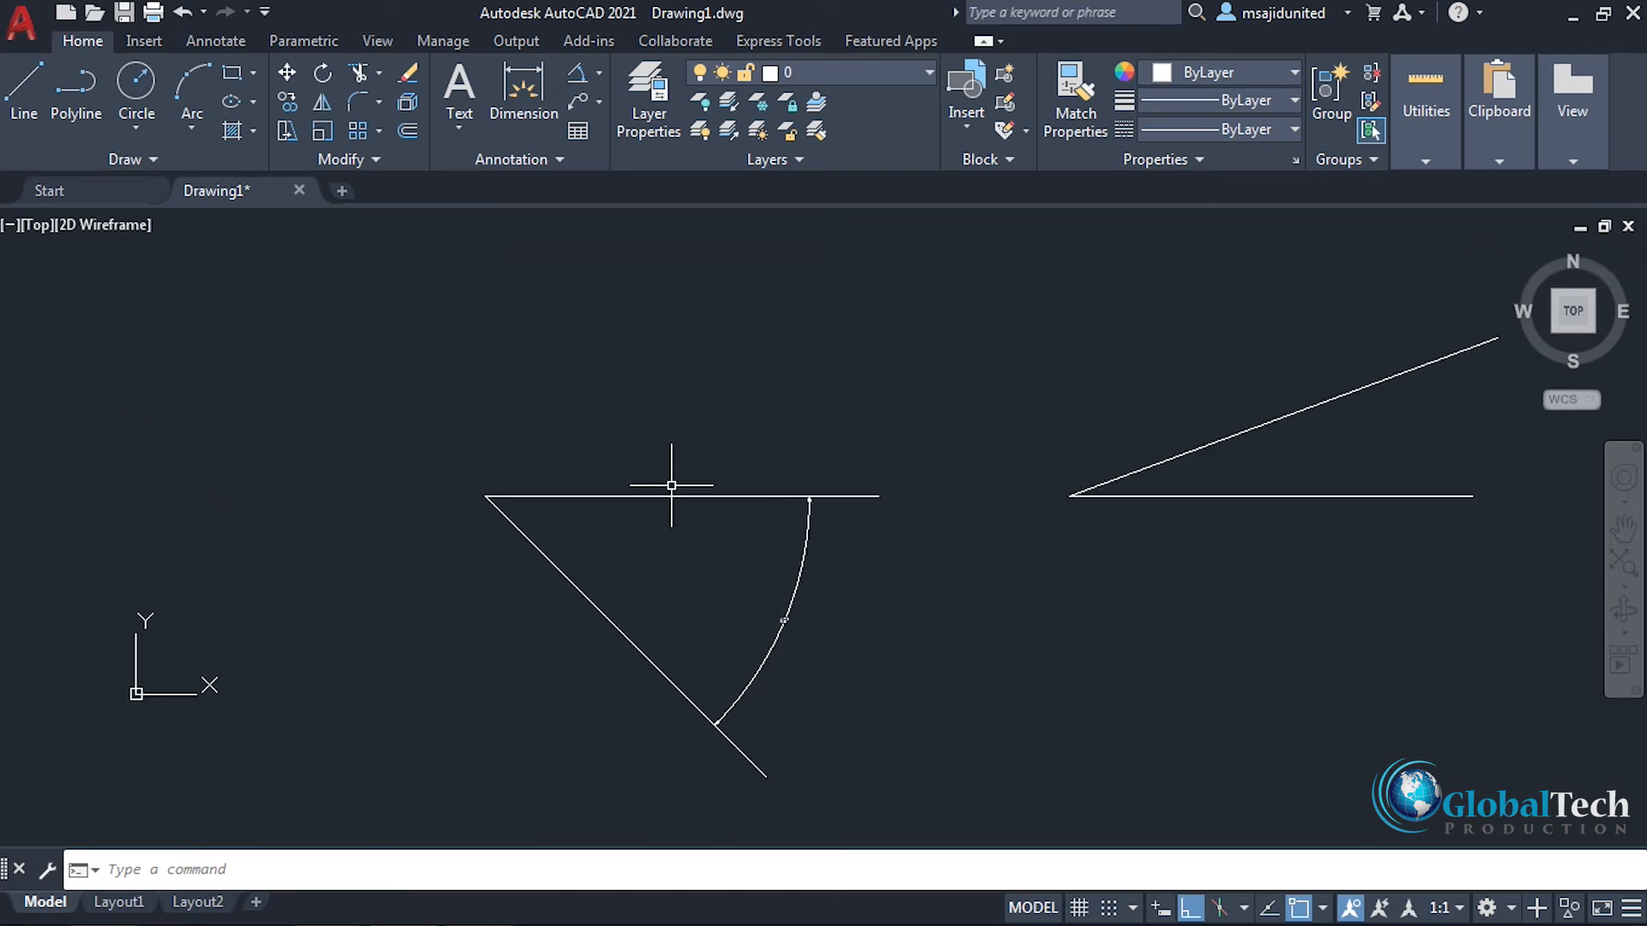
Step: Undo the angular dimension, the reference line and the 315° rotation to restore the original horizontal line
{"action": "key", "text": "ctrl+z"}
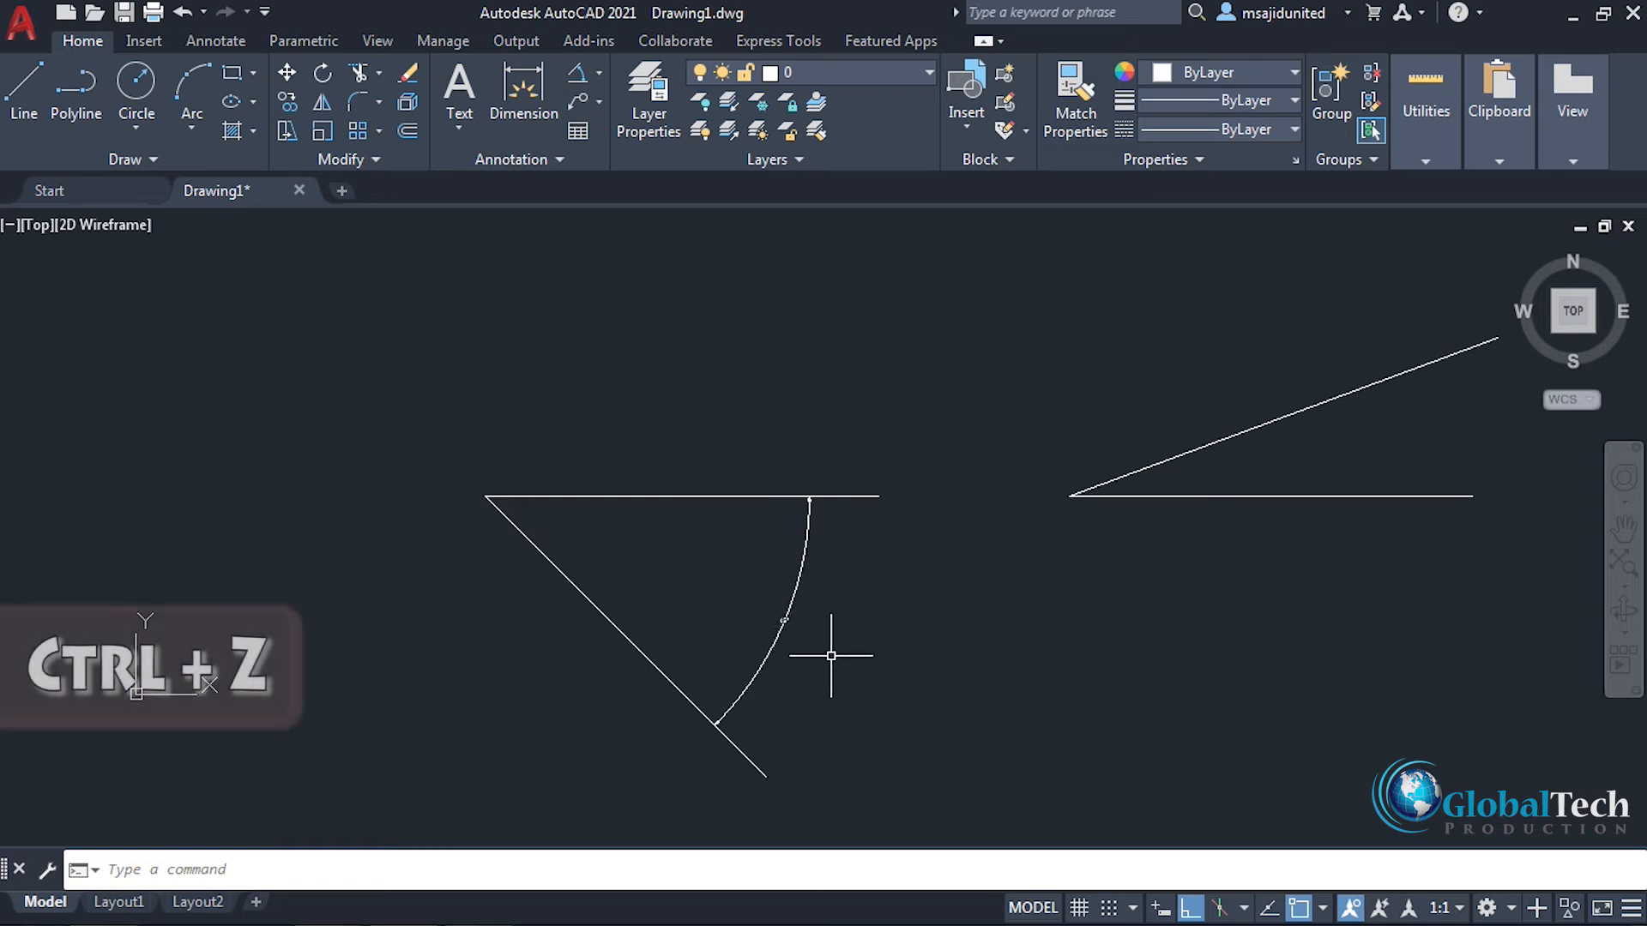
{"action": "key", "text": "ctrl+z"}
{"action": "key", "text": "ctrl+z"}
{"action": "key", "text": "ctrl+z"}
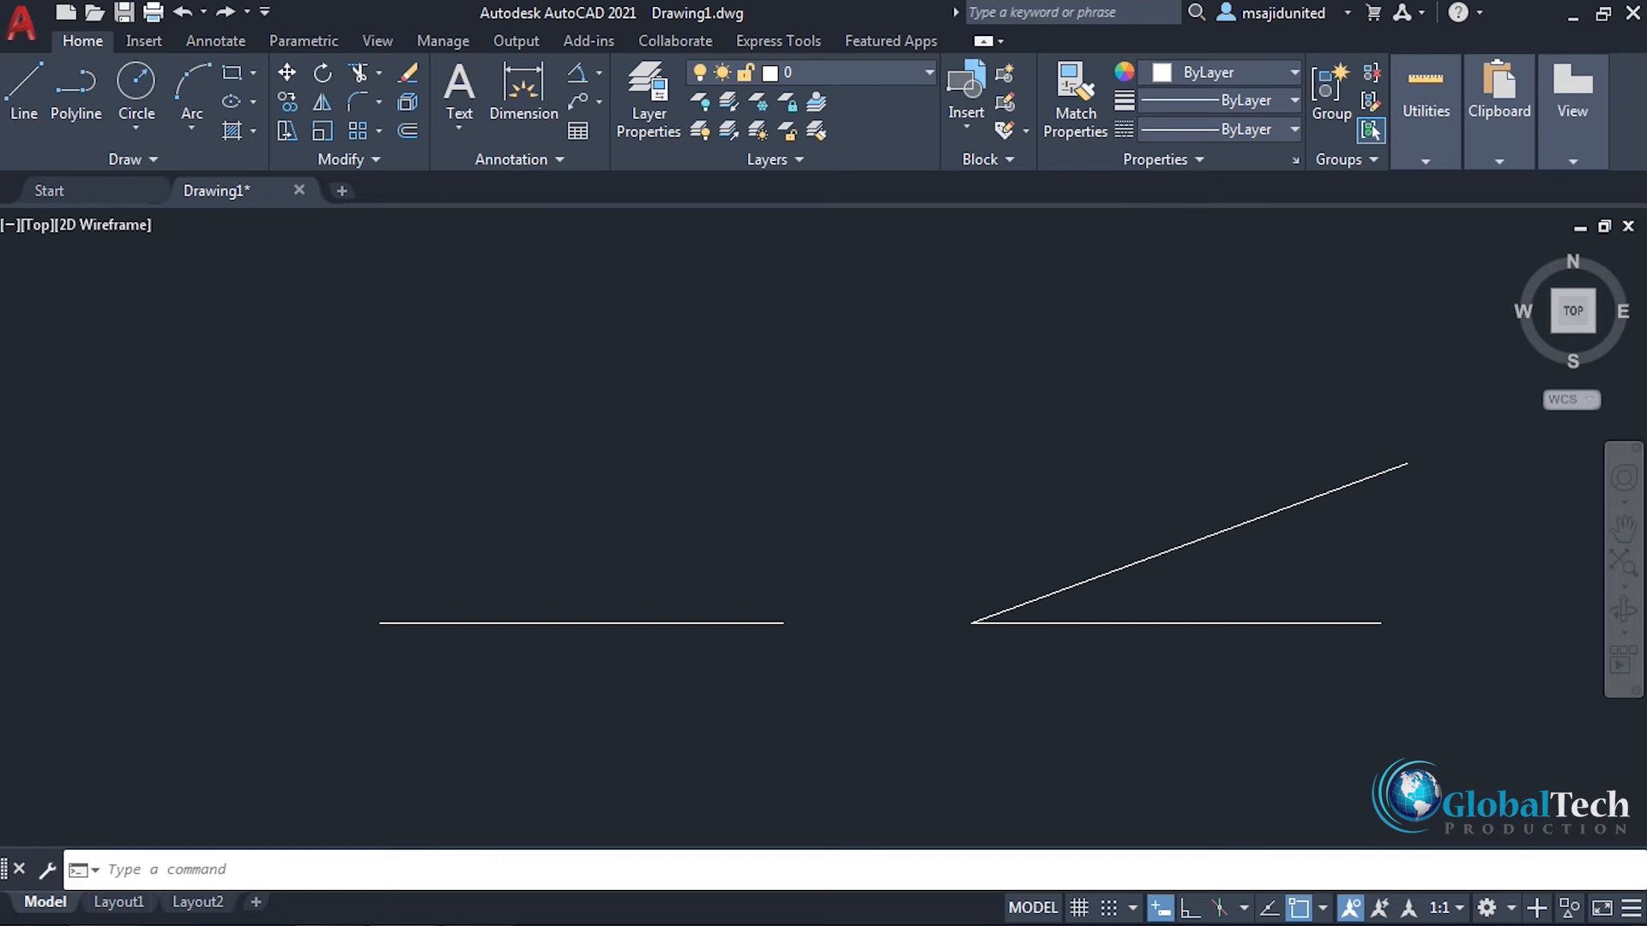
{"action": "scroll", "coordinate": [939, 509], "scroll_direction": "down", "scroll_amount": 2}
{"action": "mouse_move", "coordinate": [905, 608]}
{"action": "middle_mouse_down"}
{"action": "mouse_move", "coordinate": [813, 635]}
{"action": "mouse_move", "coordinate": [835, 646]}
{"action": "middle_mouse_up"}
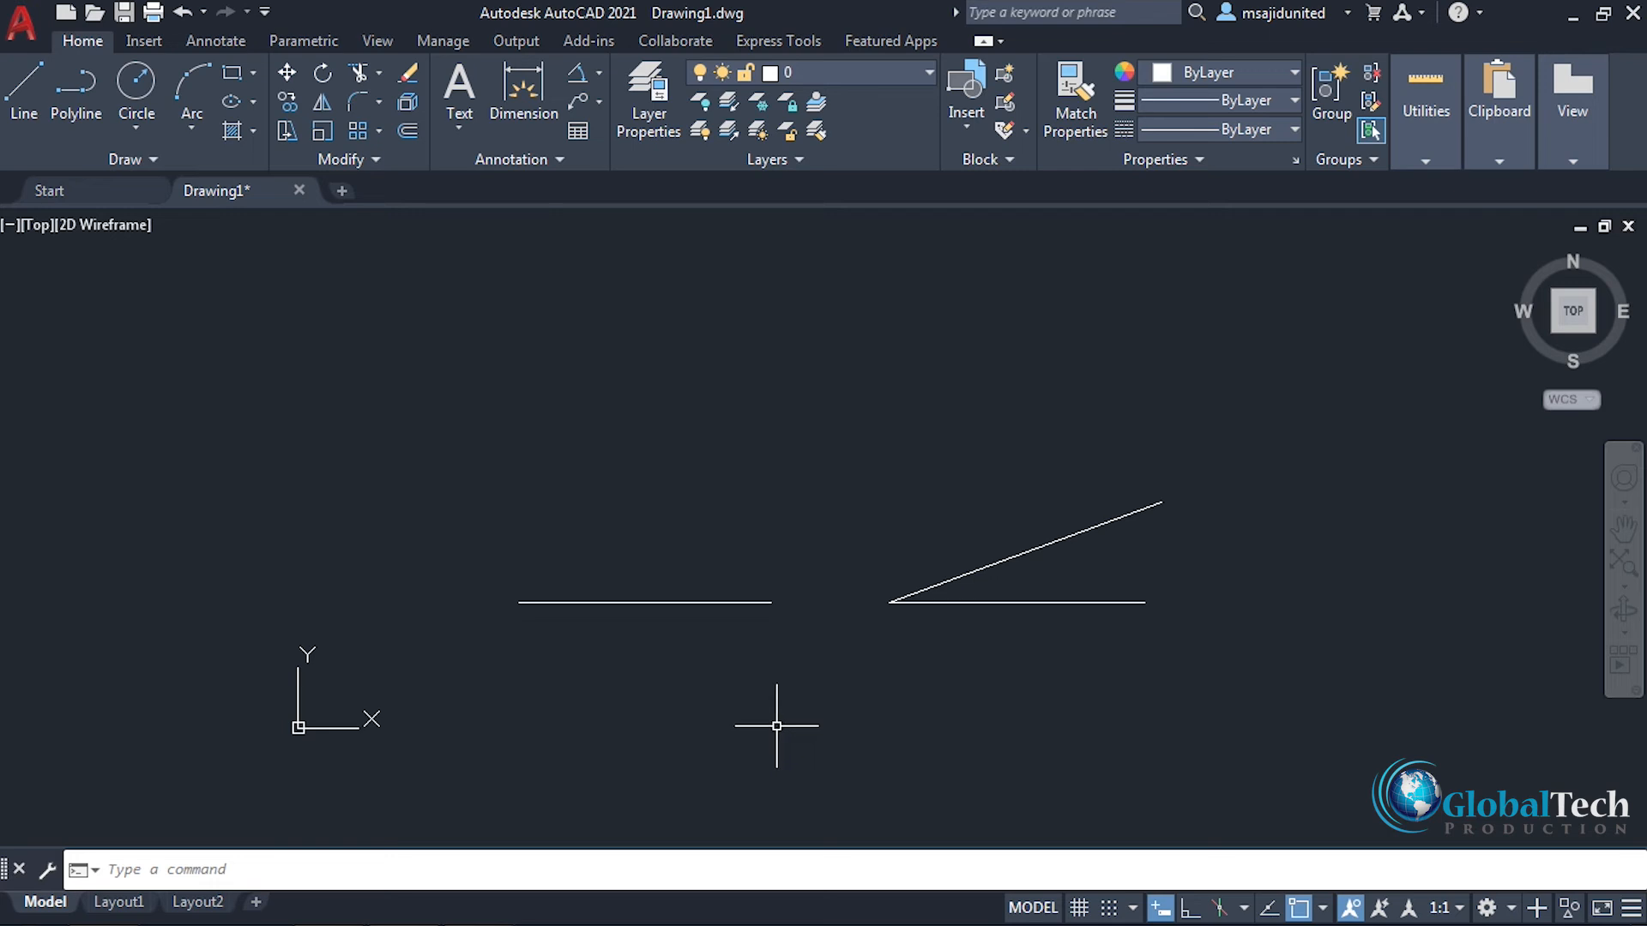
Step: Rotate a copy of the left horizontal line by 45° about its left endpoint, and undo the rotated copy
{"action": "scroll", "coordinate": [818, 674], "scroll_direction": "up", "scroll_amount": 2}
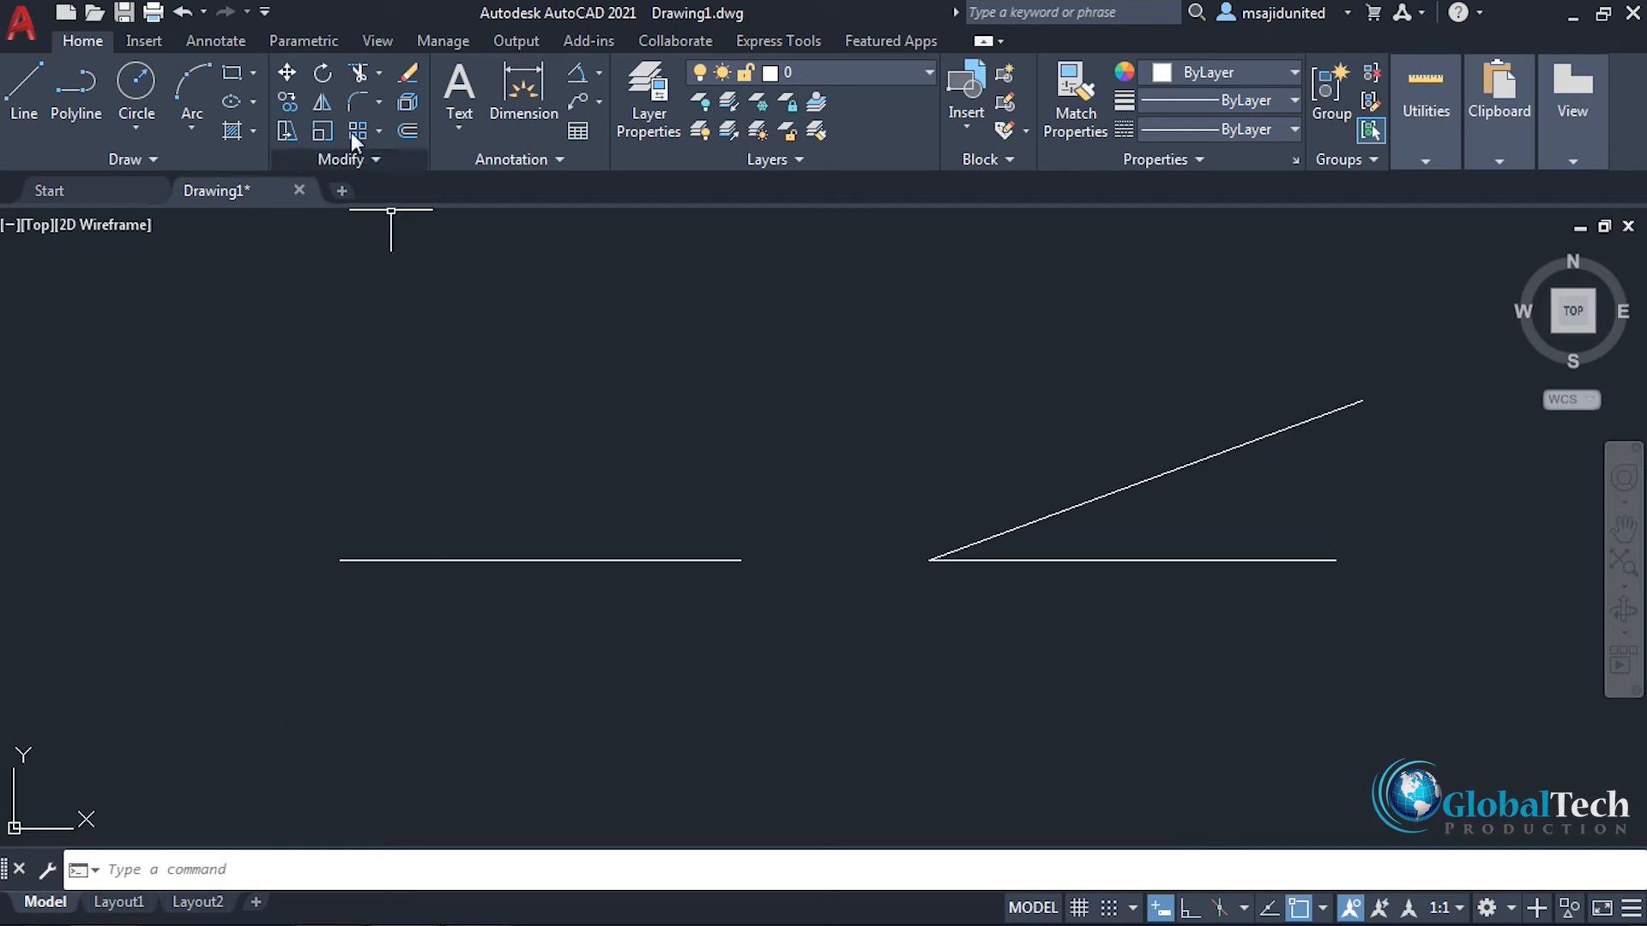
{"action": "left_click", "coordinate": [324, 74]}
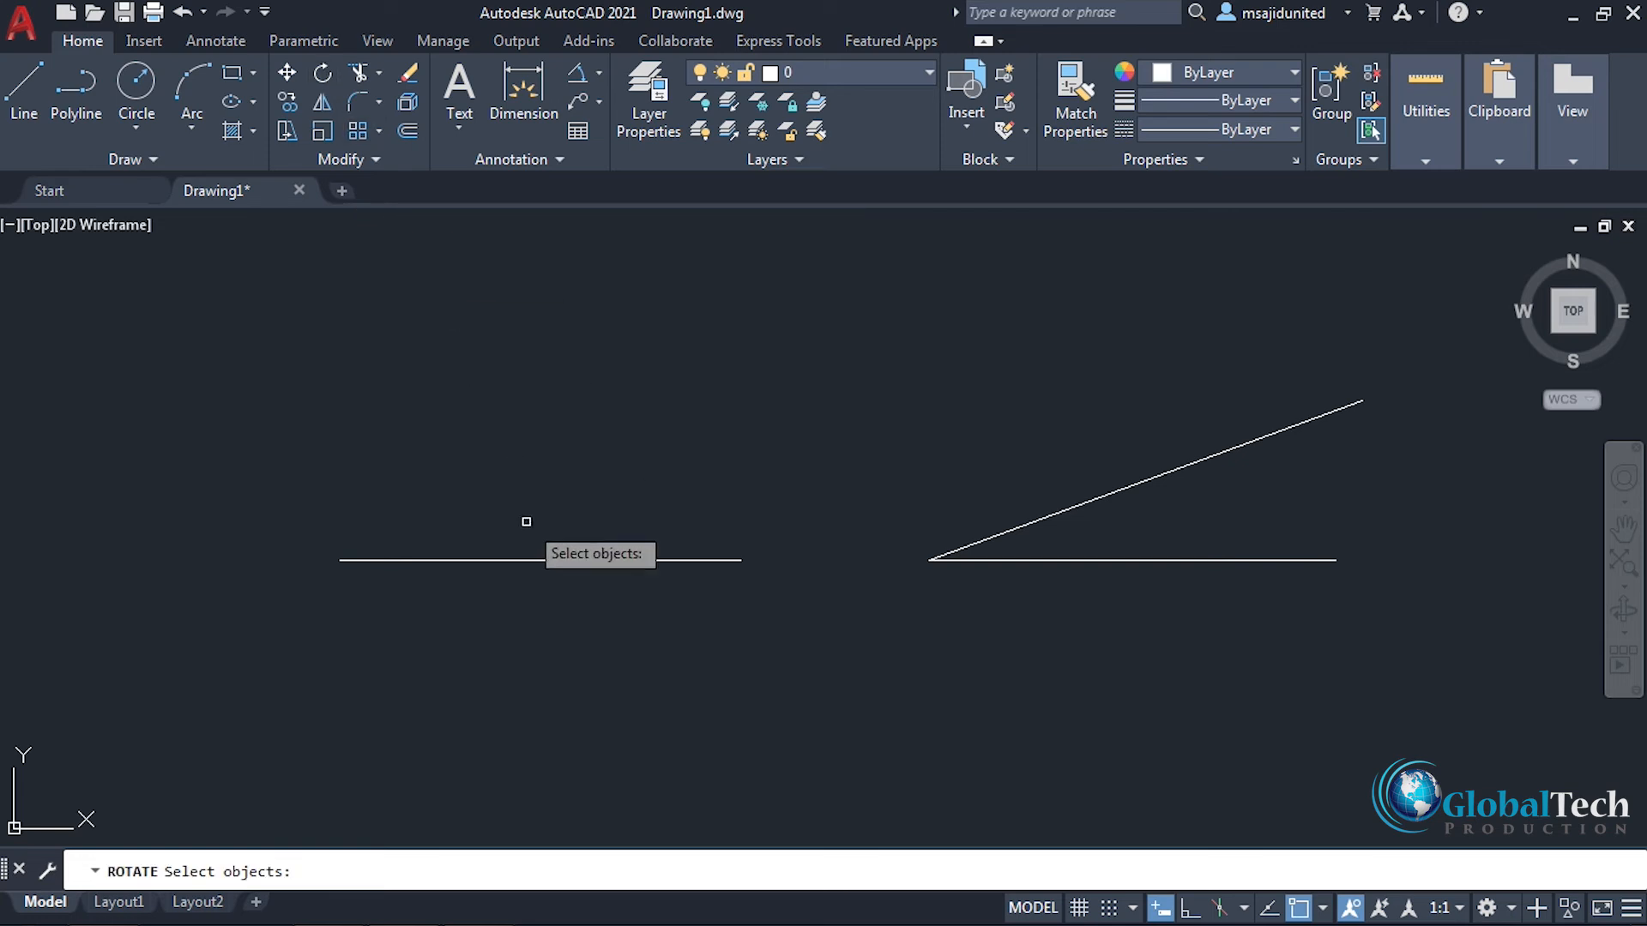
{"action": "left_click", "coordinate": [527, 560]}
{"action": "key", "text": "Return"}
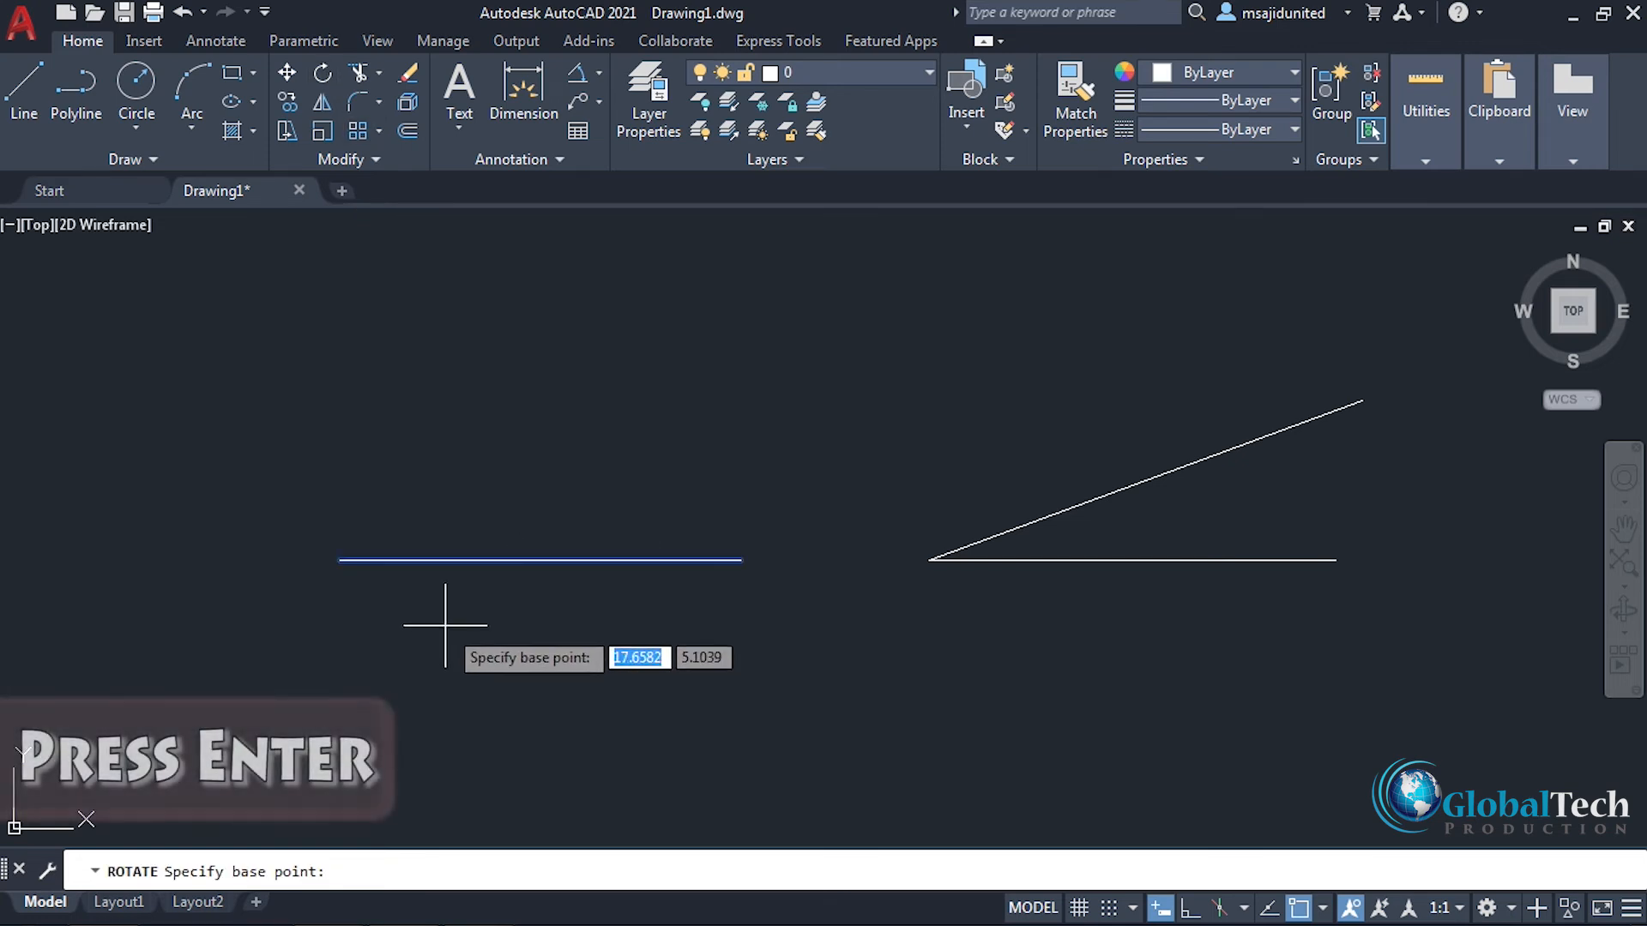
{"action": "left_click", "coordinate": [341, 559]}
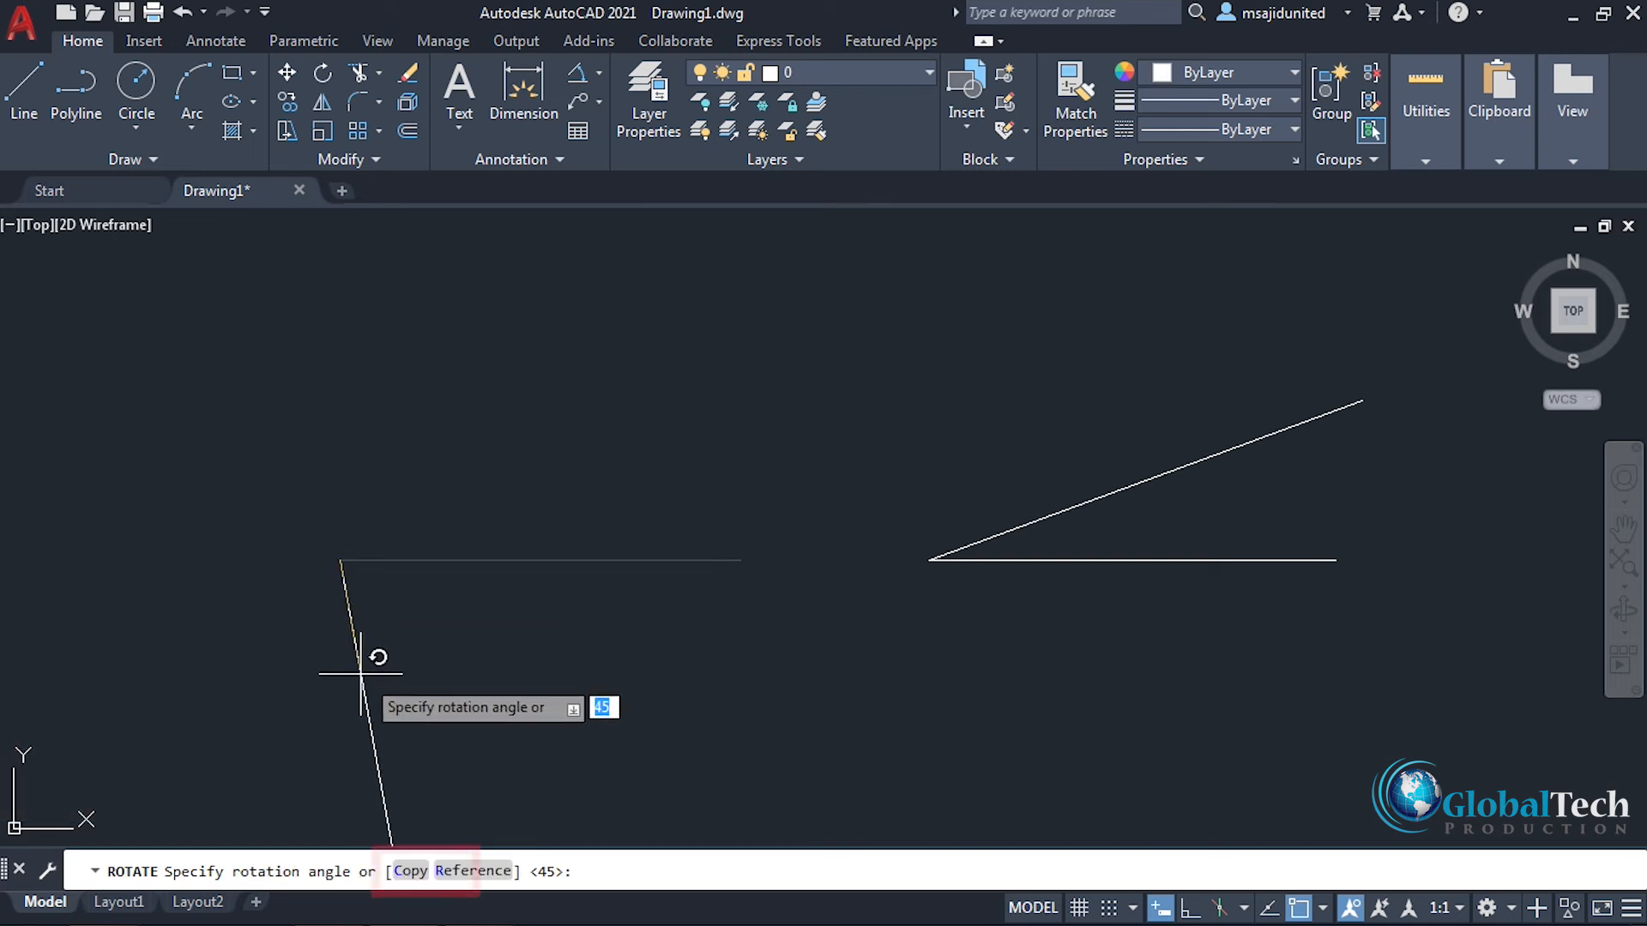
{"action": "left_click", "coordinate": [407, 870]}
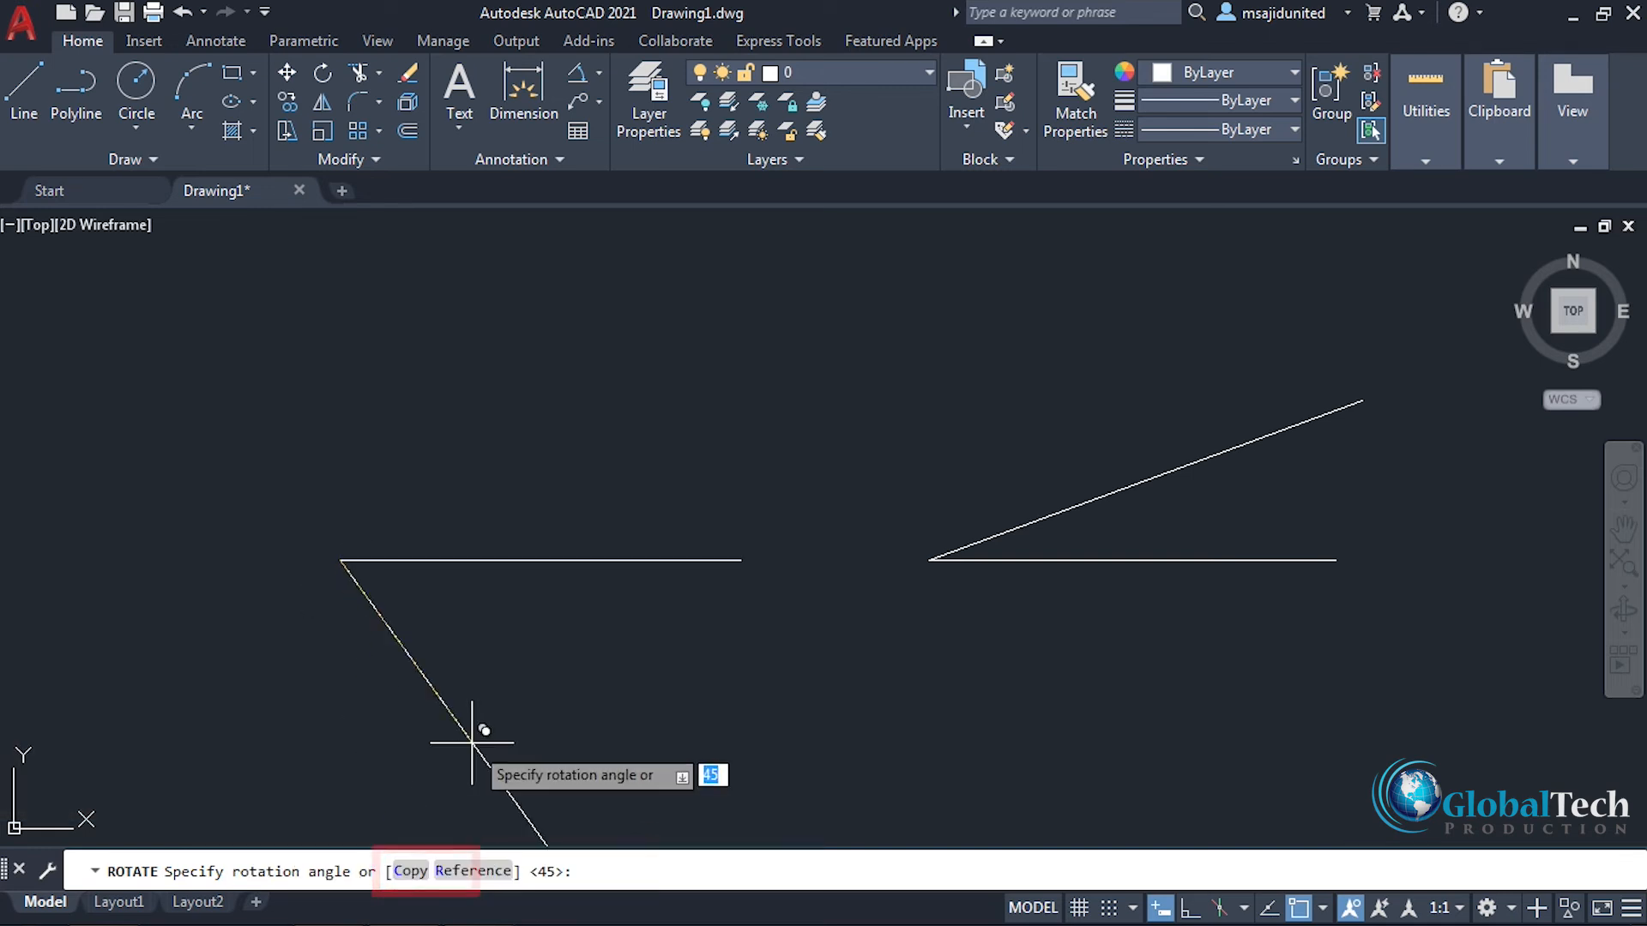
{"action": "type", "text": "45"}
{"action": "key", "text": "Return"}
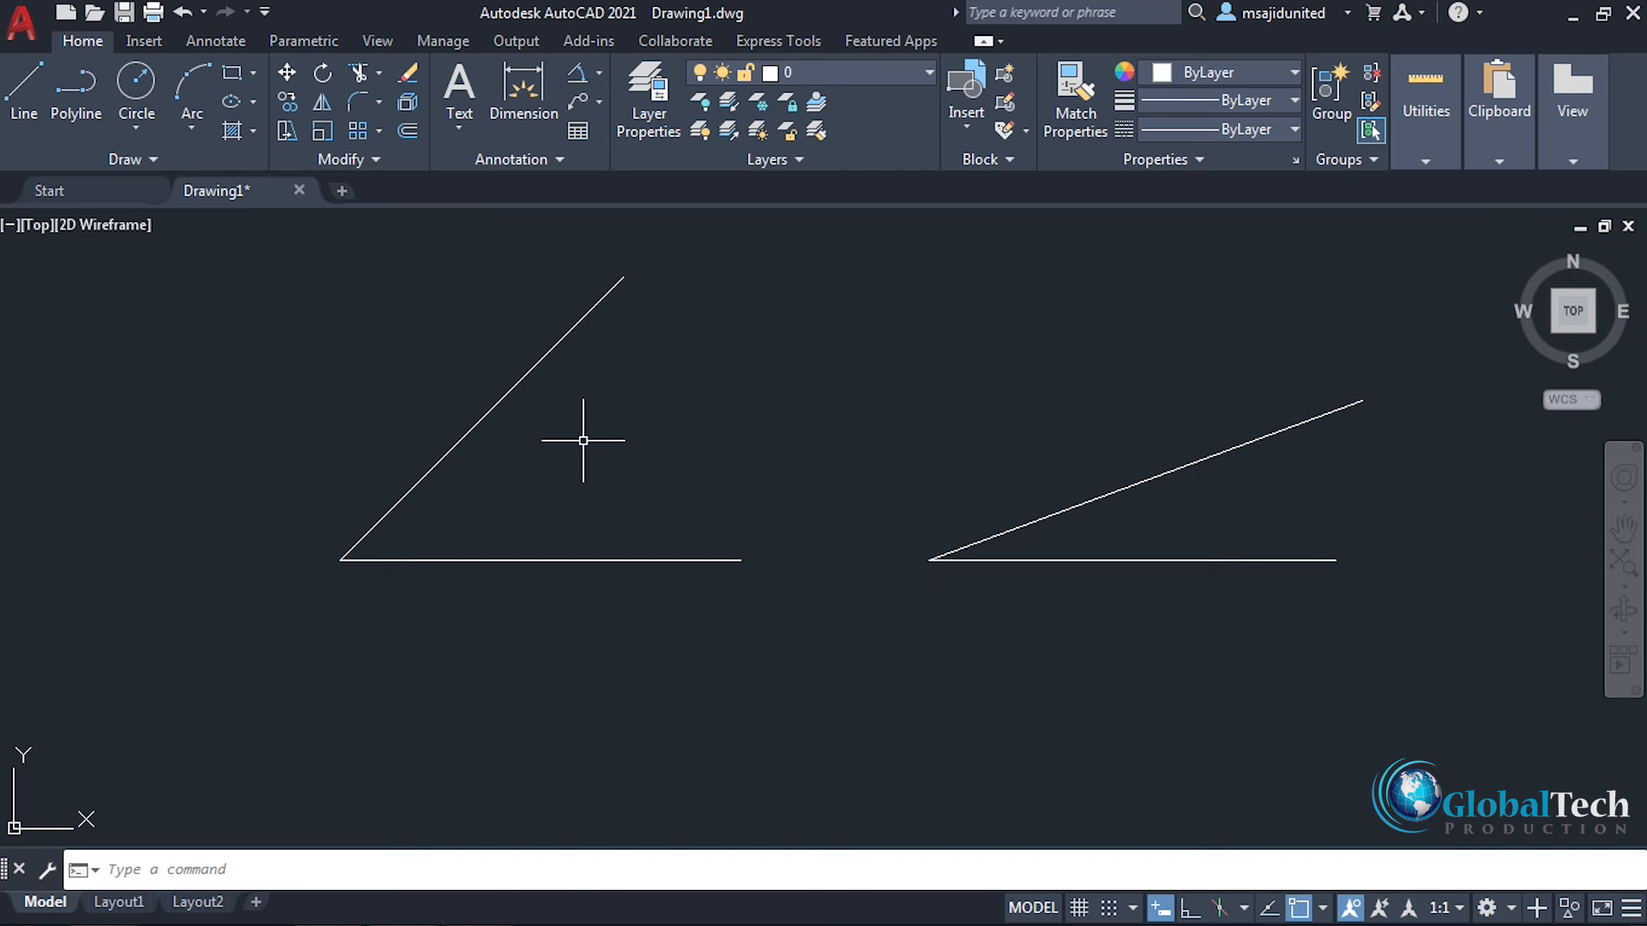
{"action": "key", "text": "ctrl+z"}
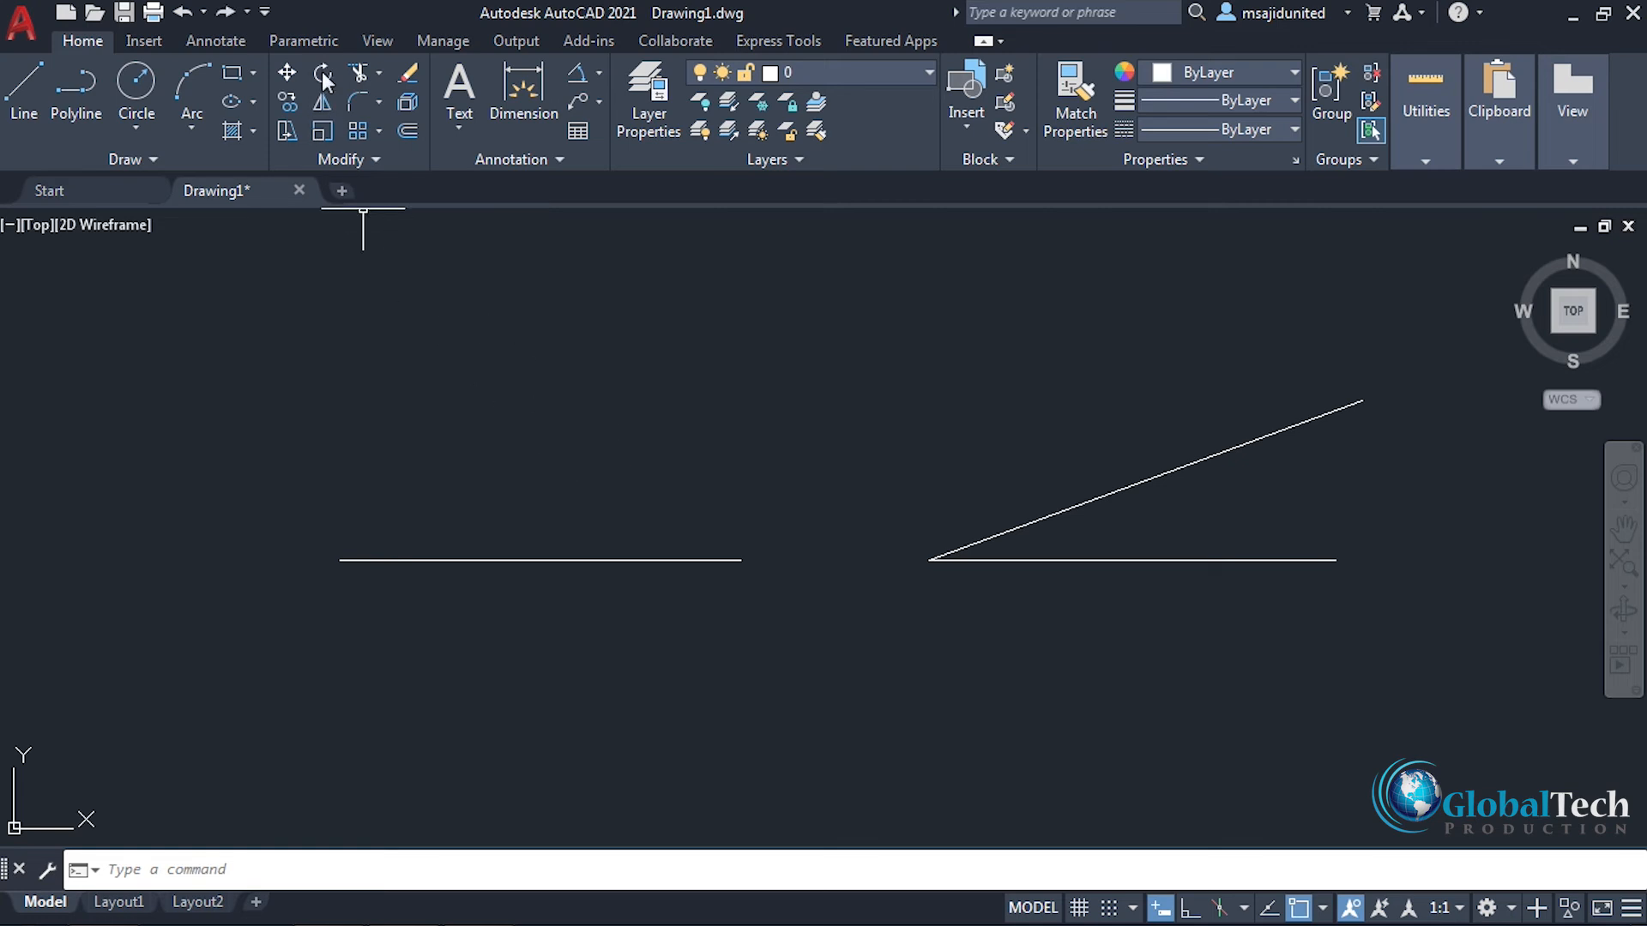
Step: Rotate a copy of the left horizontal line by 30° about its midpoint
{"action": "left_click", "coordinate": [323, 76]}
{"action": "left_click", "coordinate": [556, 559]}
{"action": "key", "text": "Return"}
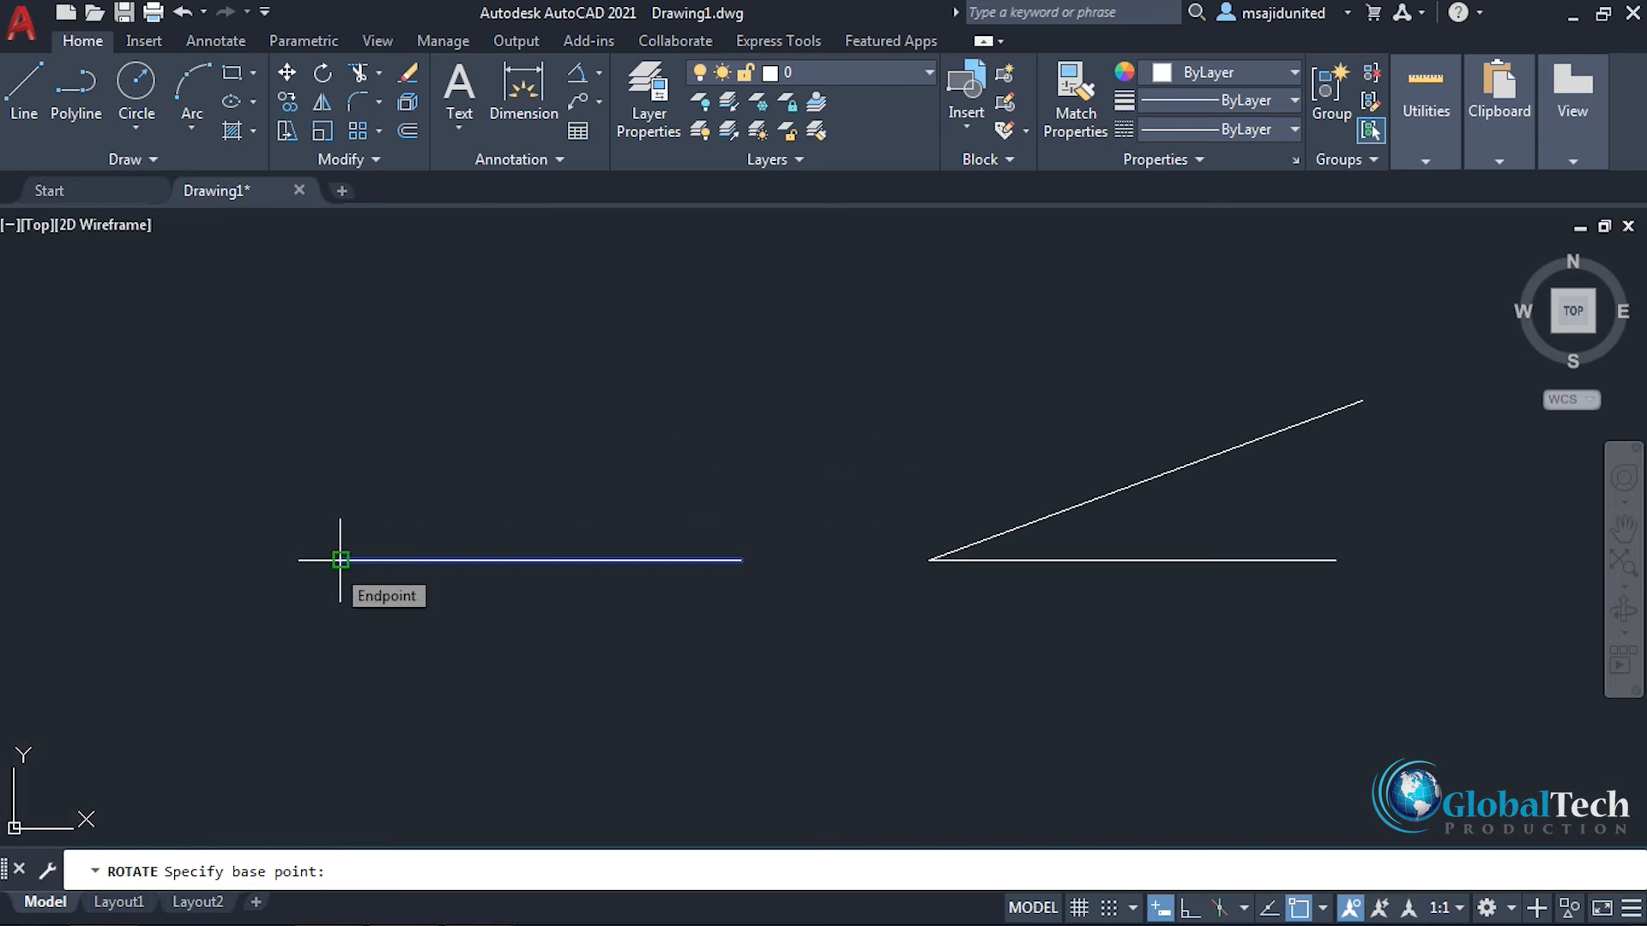
{"action": "left_click", "coordinate": [540, 559]}
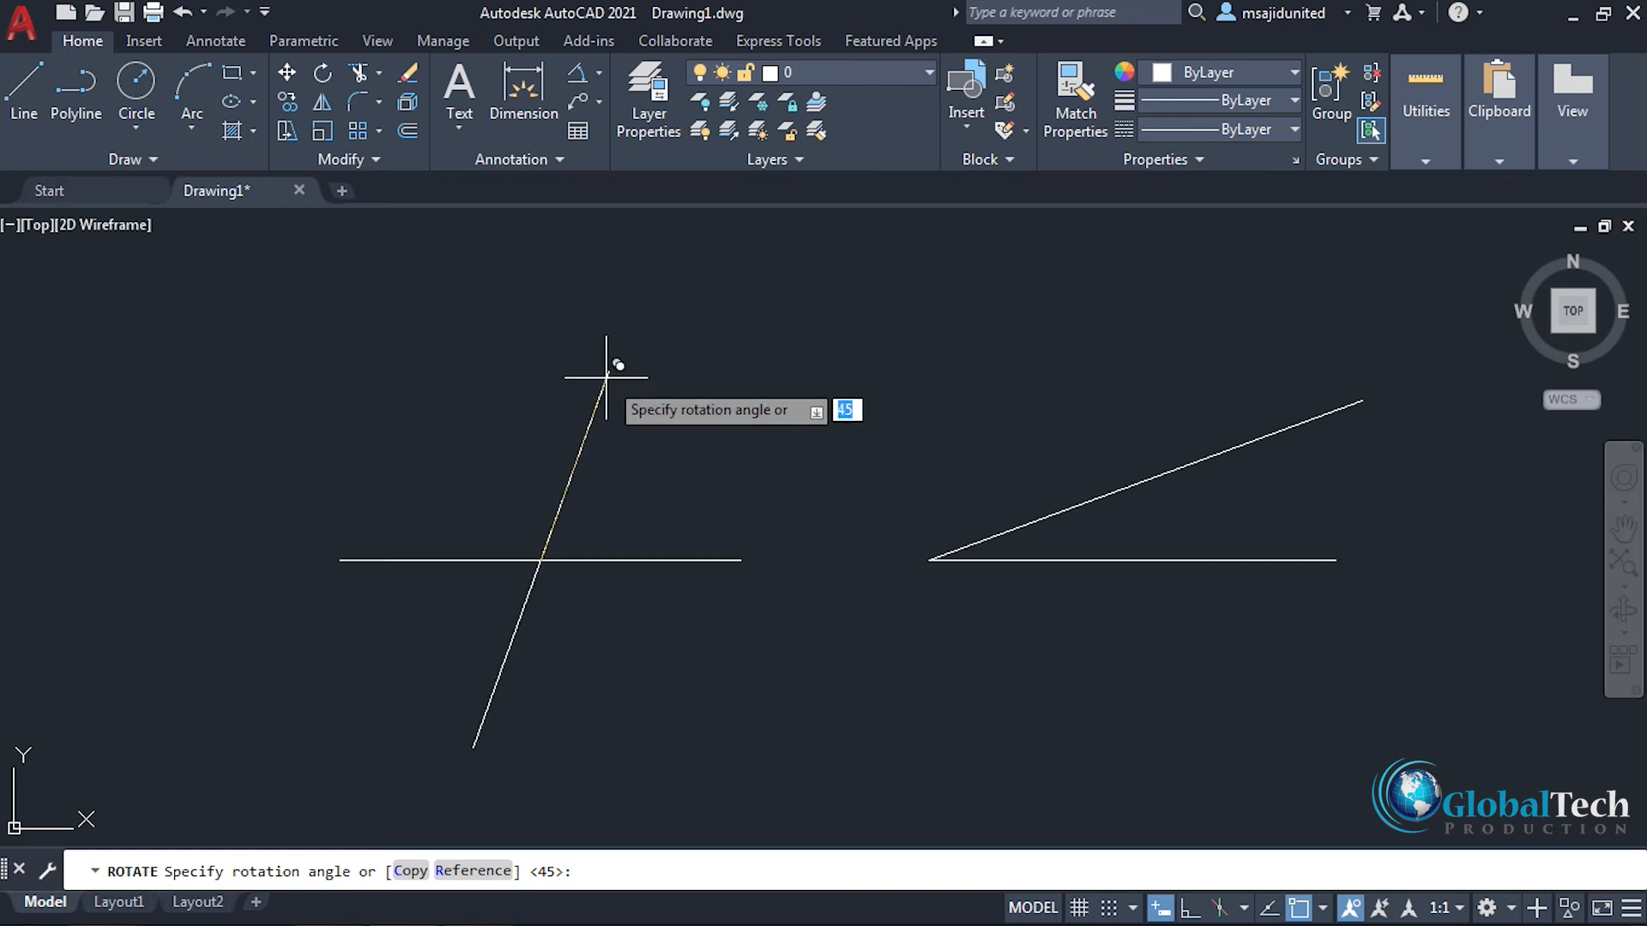
{"action": "key", "text": "Return"}
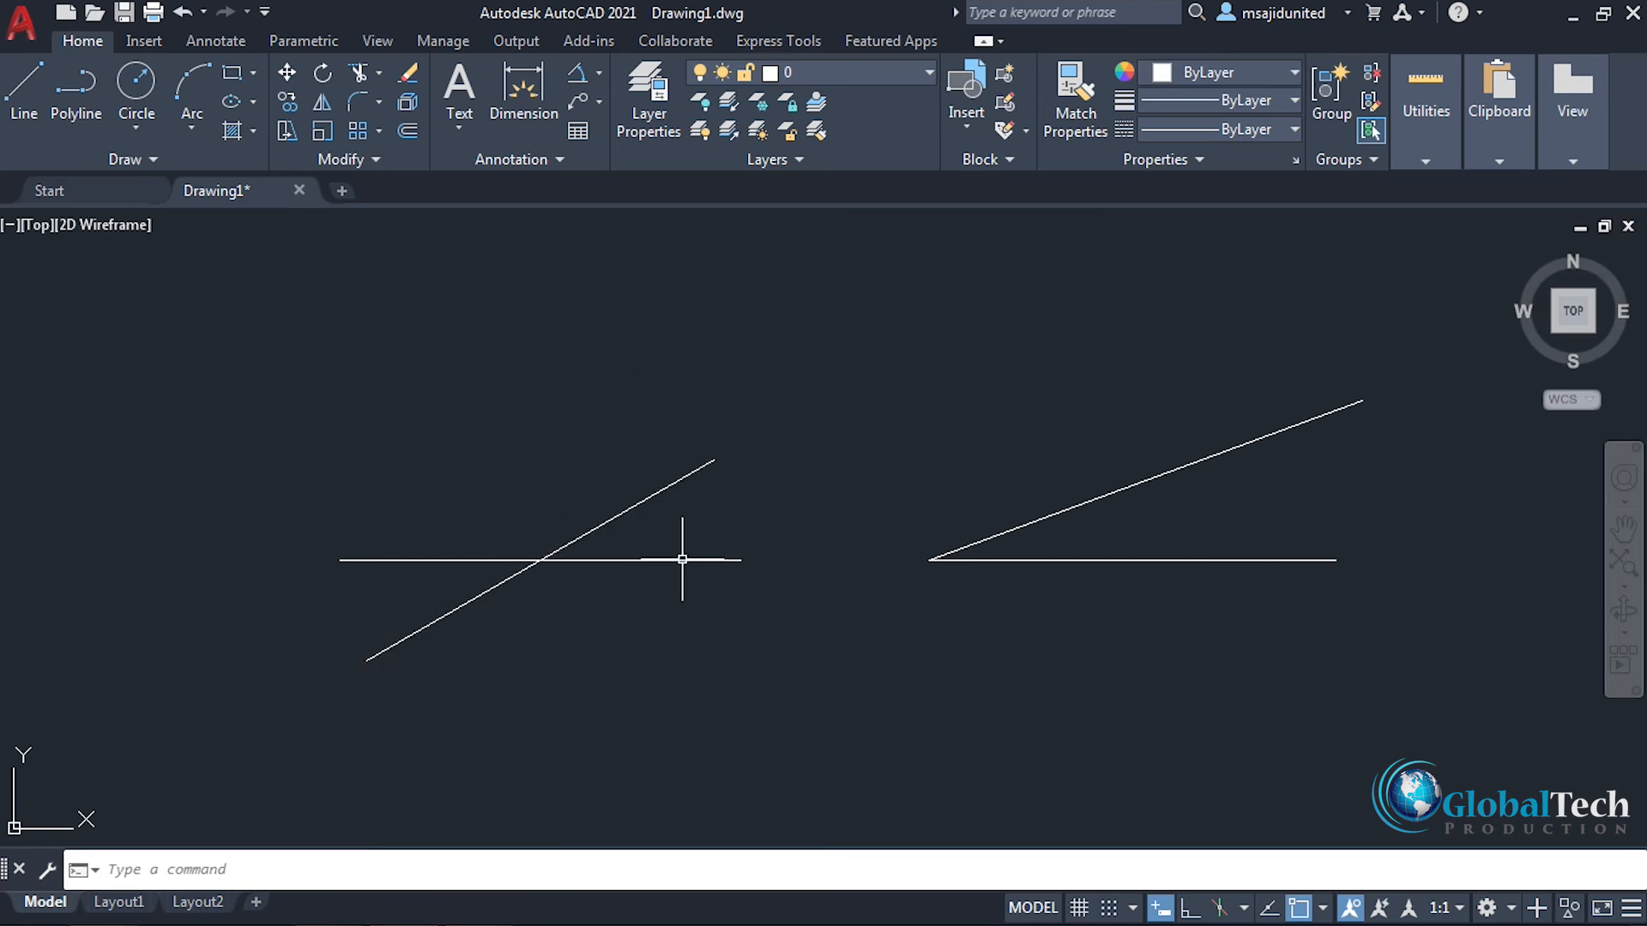
Step: Erase the left horizontal line together with its rotated copy
{"action": "left_click", "coordinate": [781, 399]}
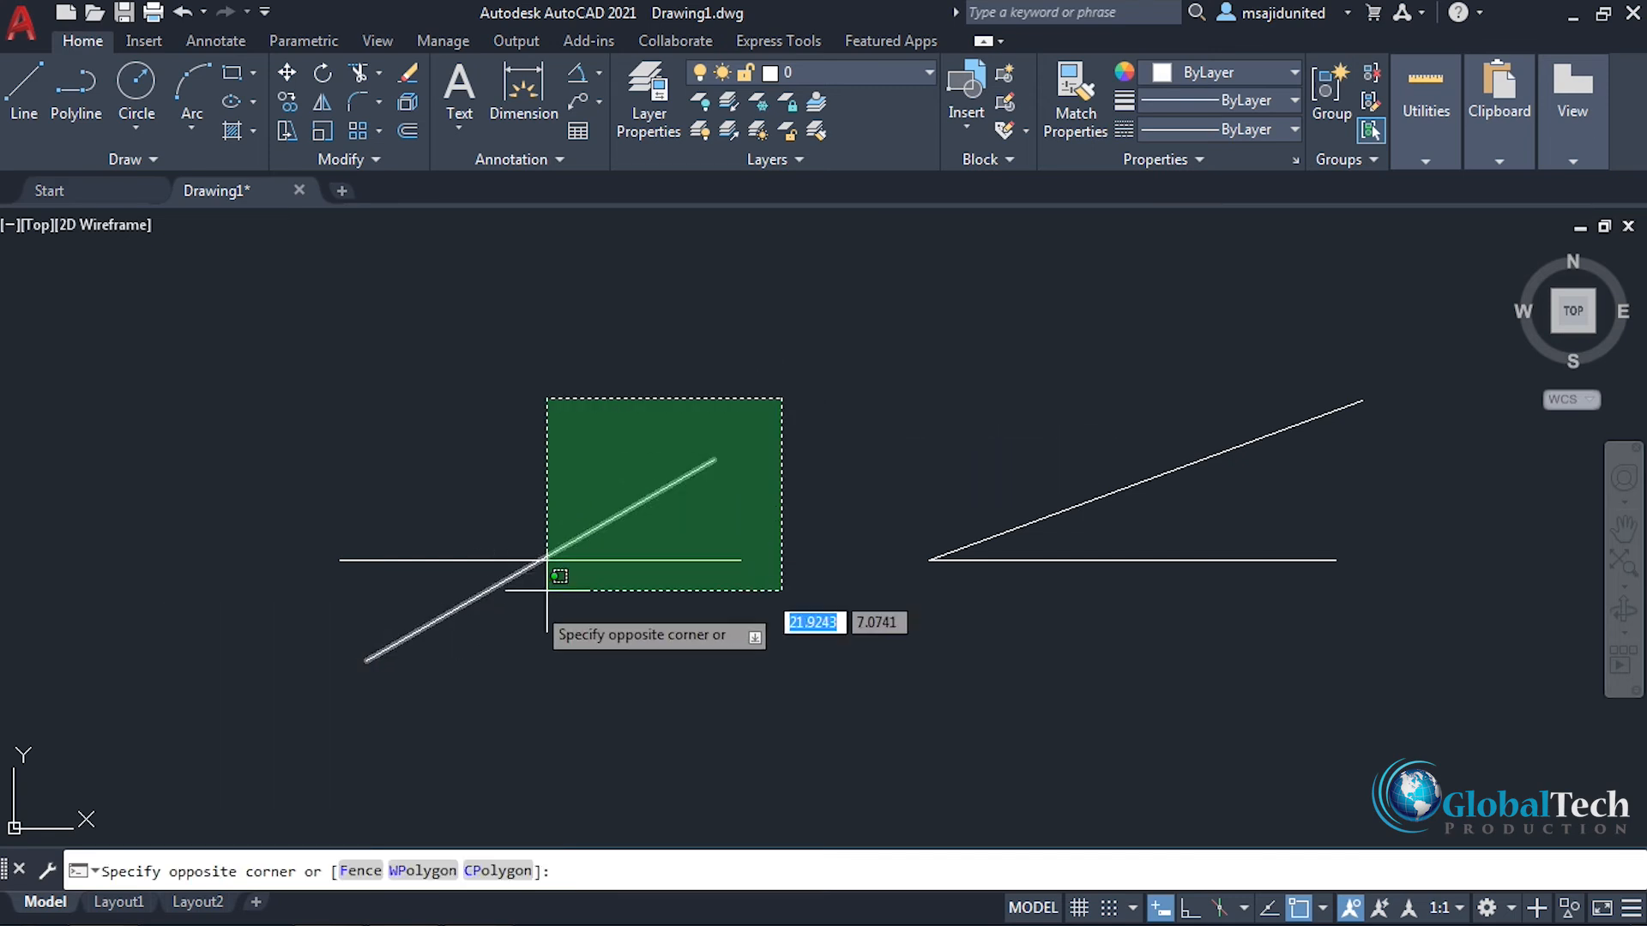
{"action": "left_click", "coordinate": [353, 662]}
{"action": "right_click", "coordinate": [457, 467]}
{"action": "left_click", "coordinate": [508, 518]}
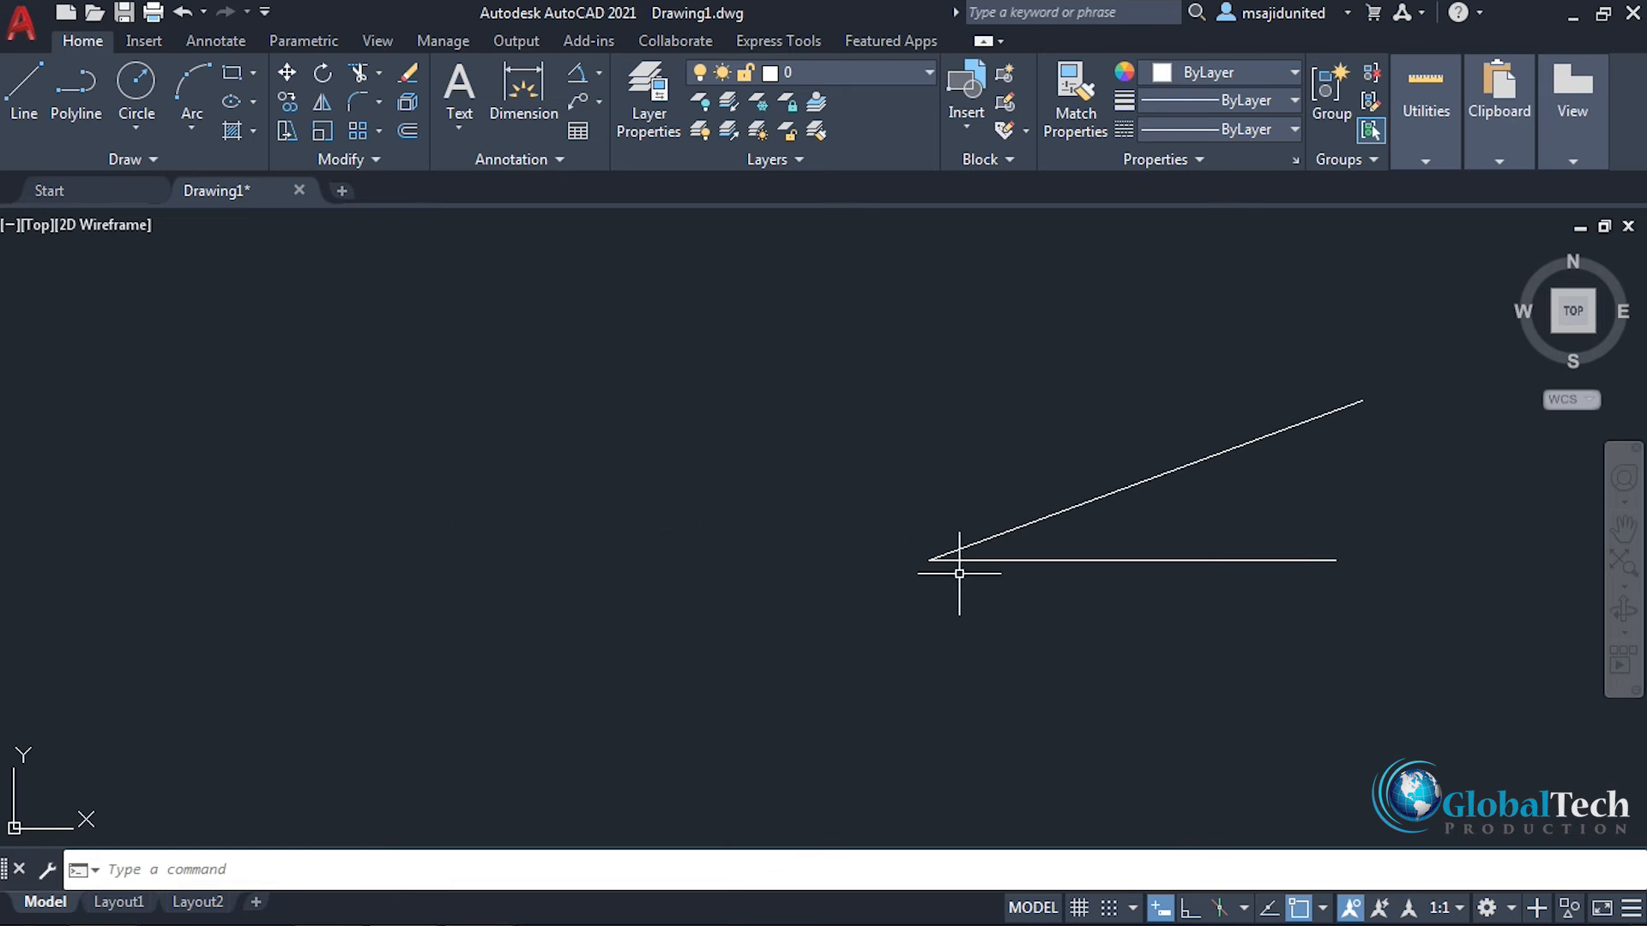
Step: Rotate the angled line about the shared vertex with the Reference option, using reference angle 0 and new angle 45
{"action": "mouse_move", "coordinate": [1287, 513]}
{"action": "middle_mouse_down"}
{"action": "mouse_move", "coordinate": [1169, 559]}
{"action": "mouse_move", "coordinate": [857, 599]}
{"action": "mouse_move", "coordinate": [915, 601]}
{"action": "middle_mouse_up"}
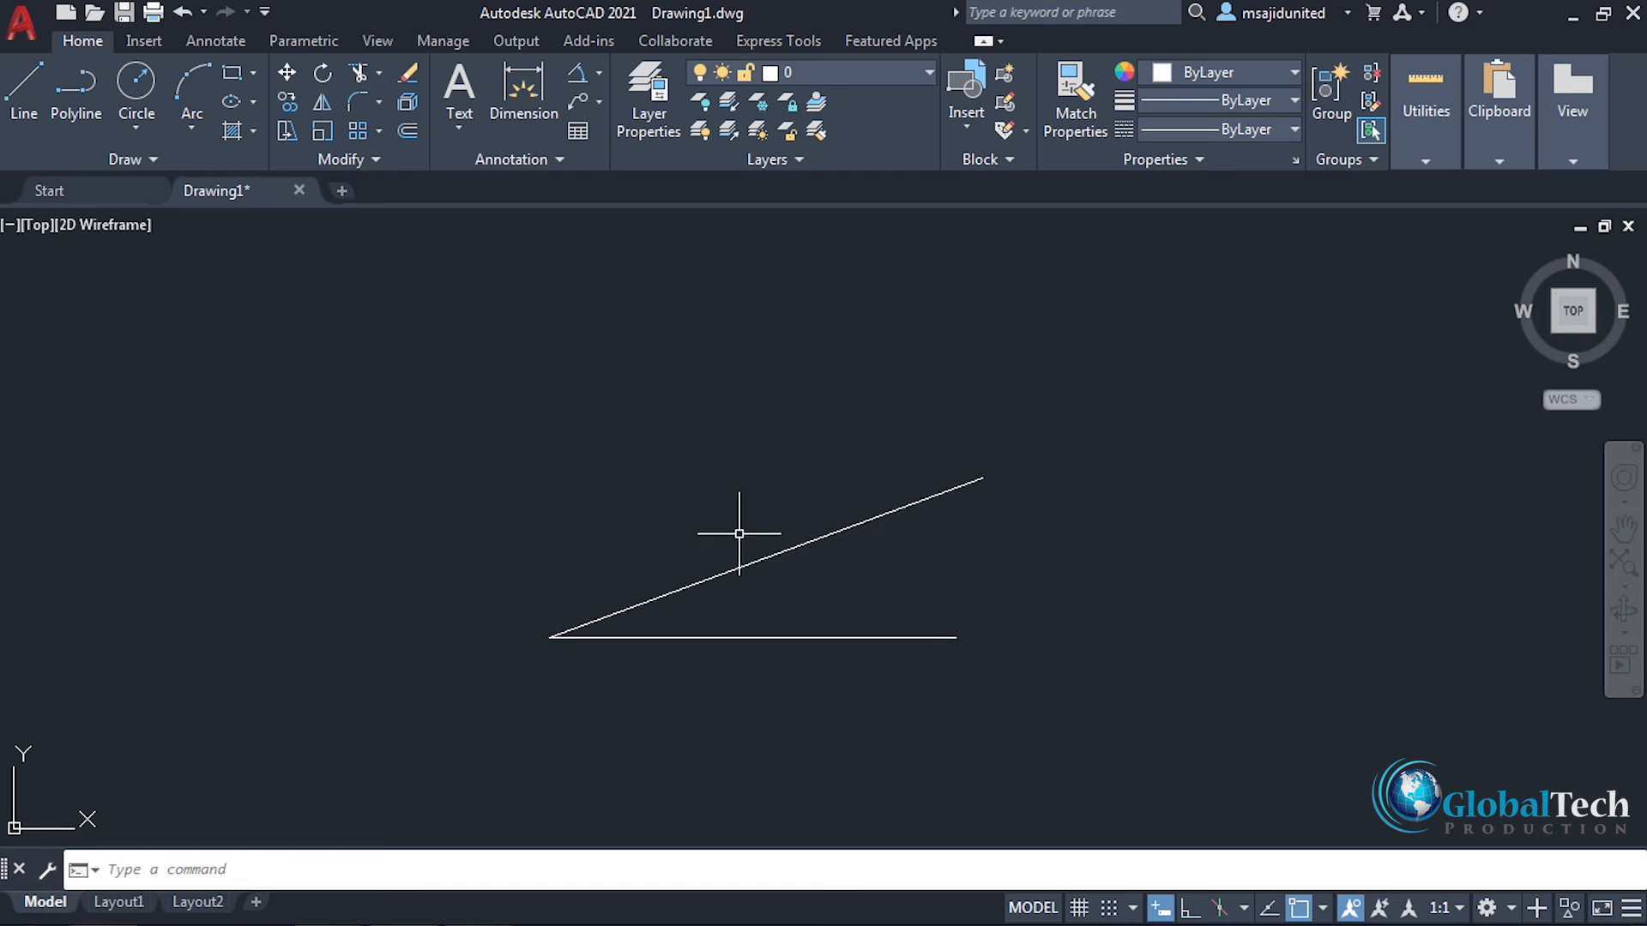
{"action": "left_click", "coordinate": [322, 74]}
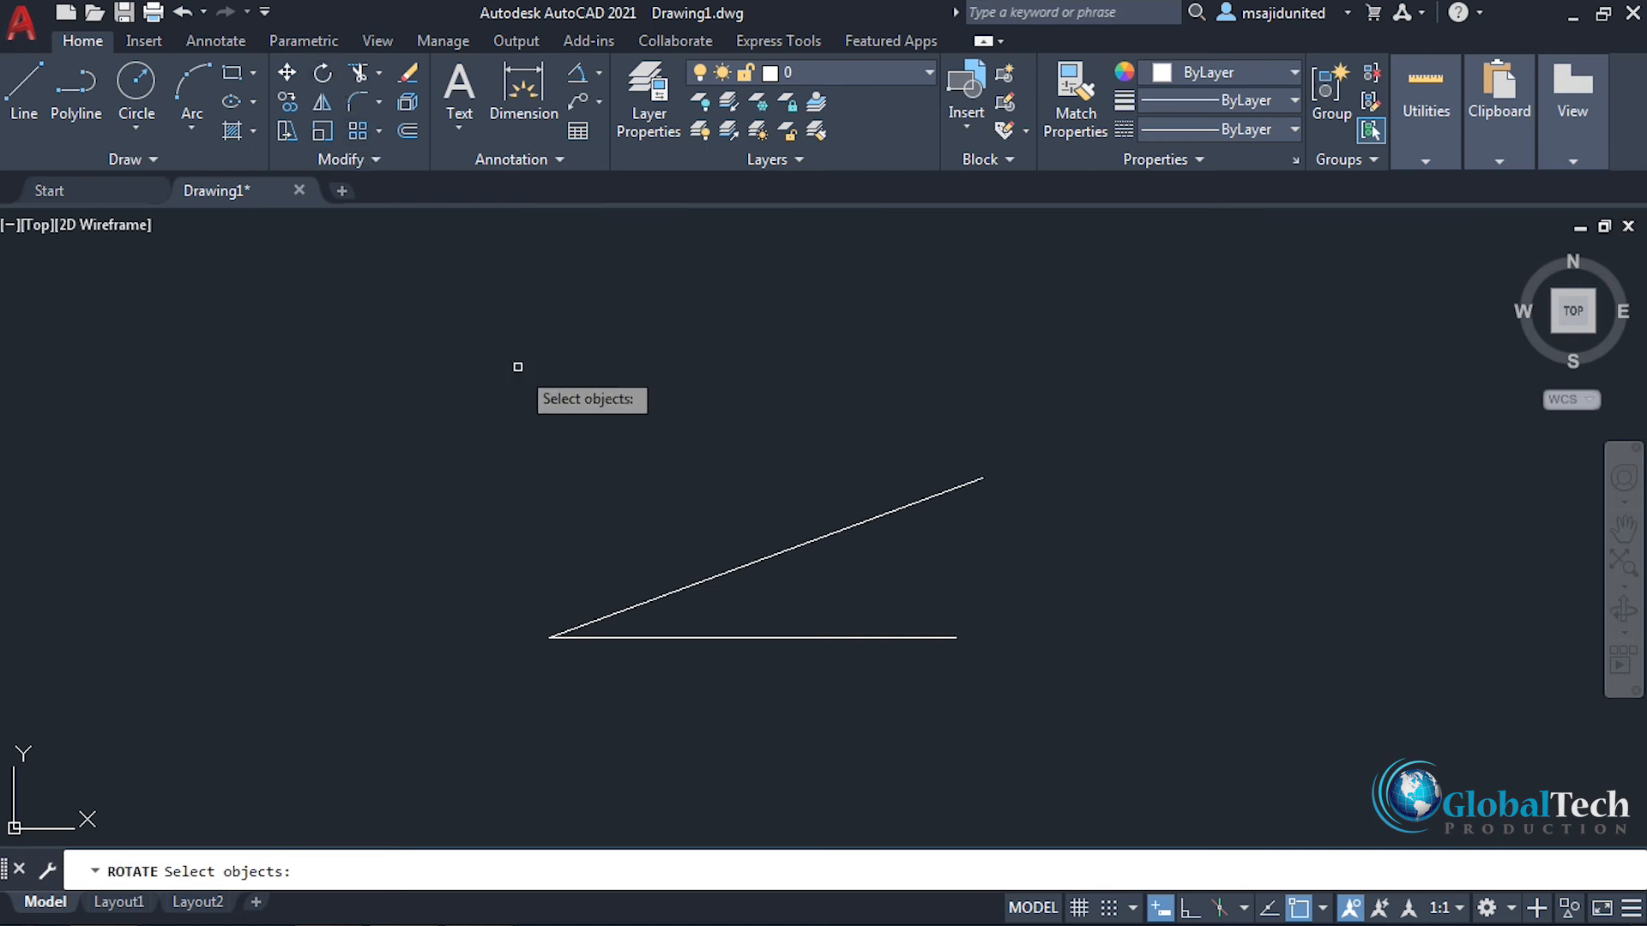
{"action": "left_click", "coordinate": [745, 565]}
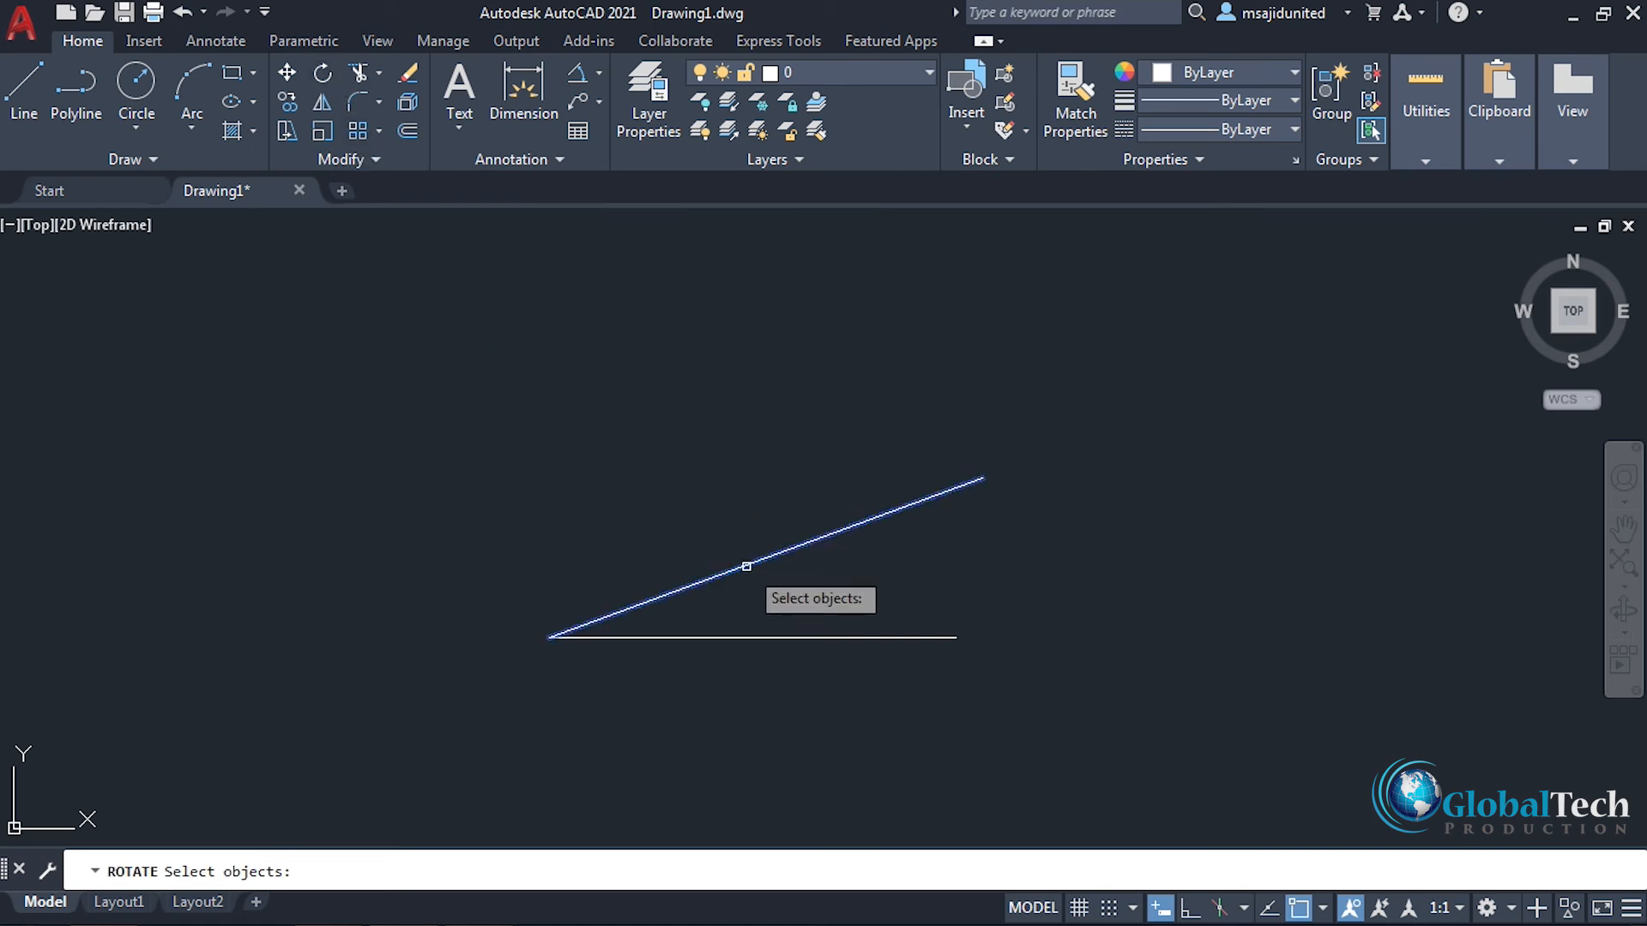
{"action": "key", "text": "Return"}
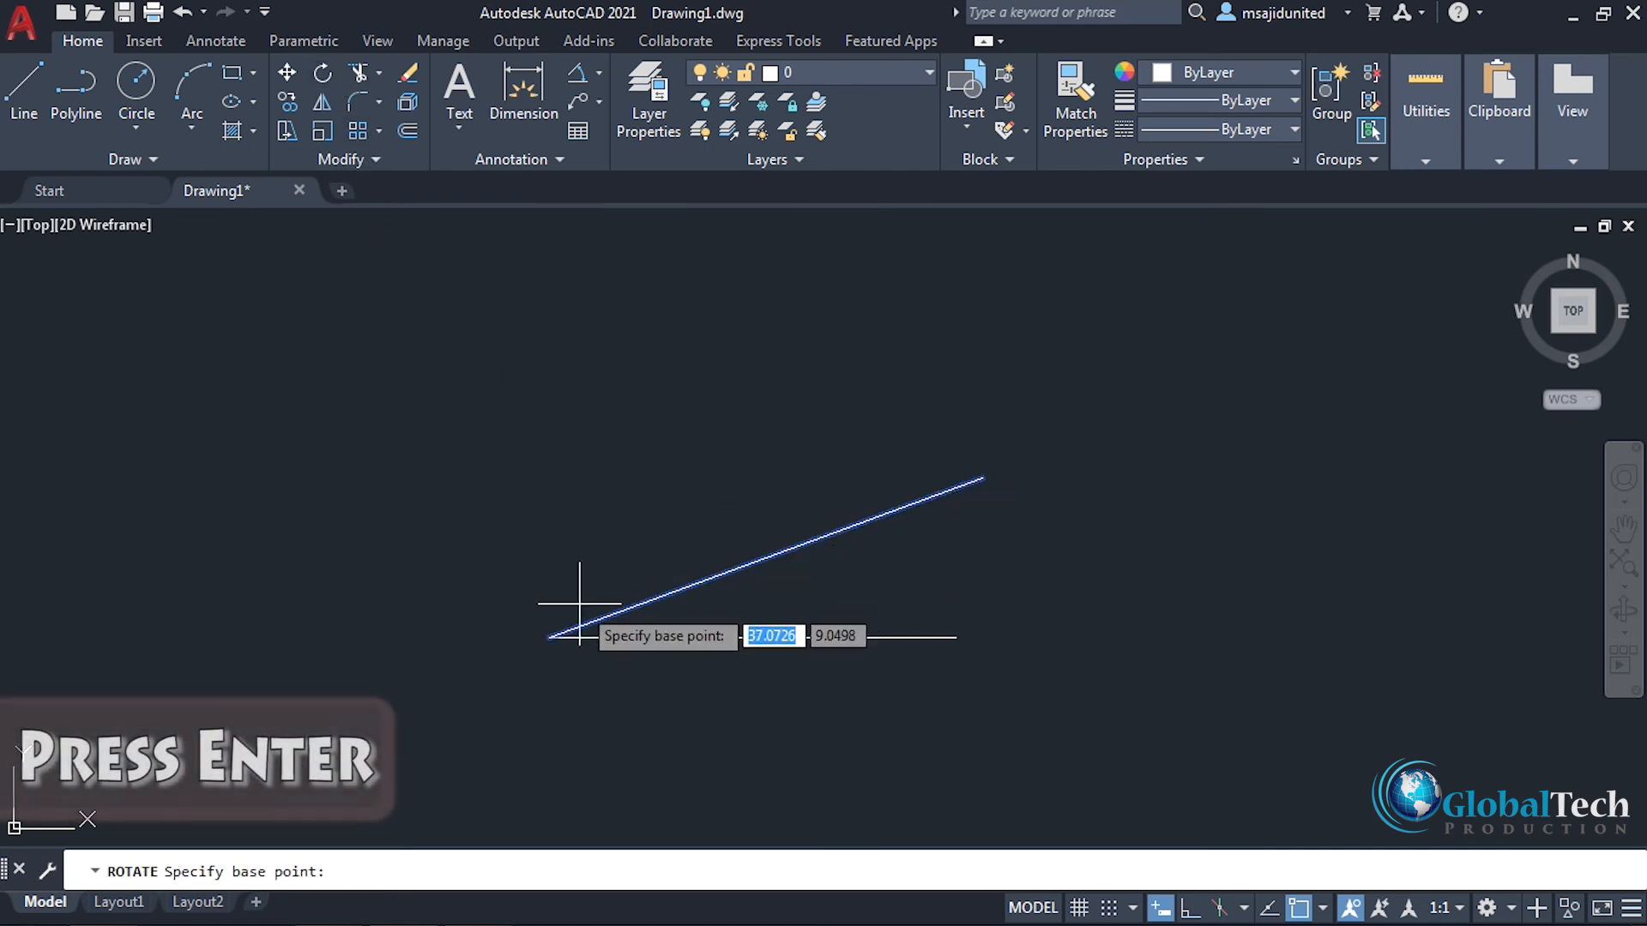
{"action": "left_click", "coordinate": [552, 636]}
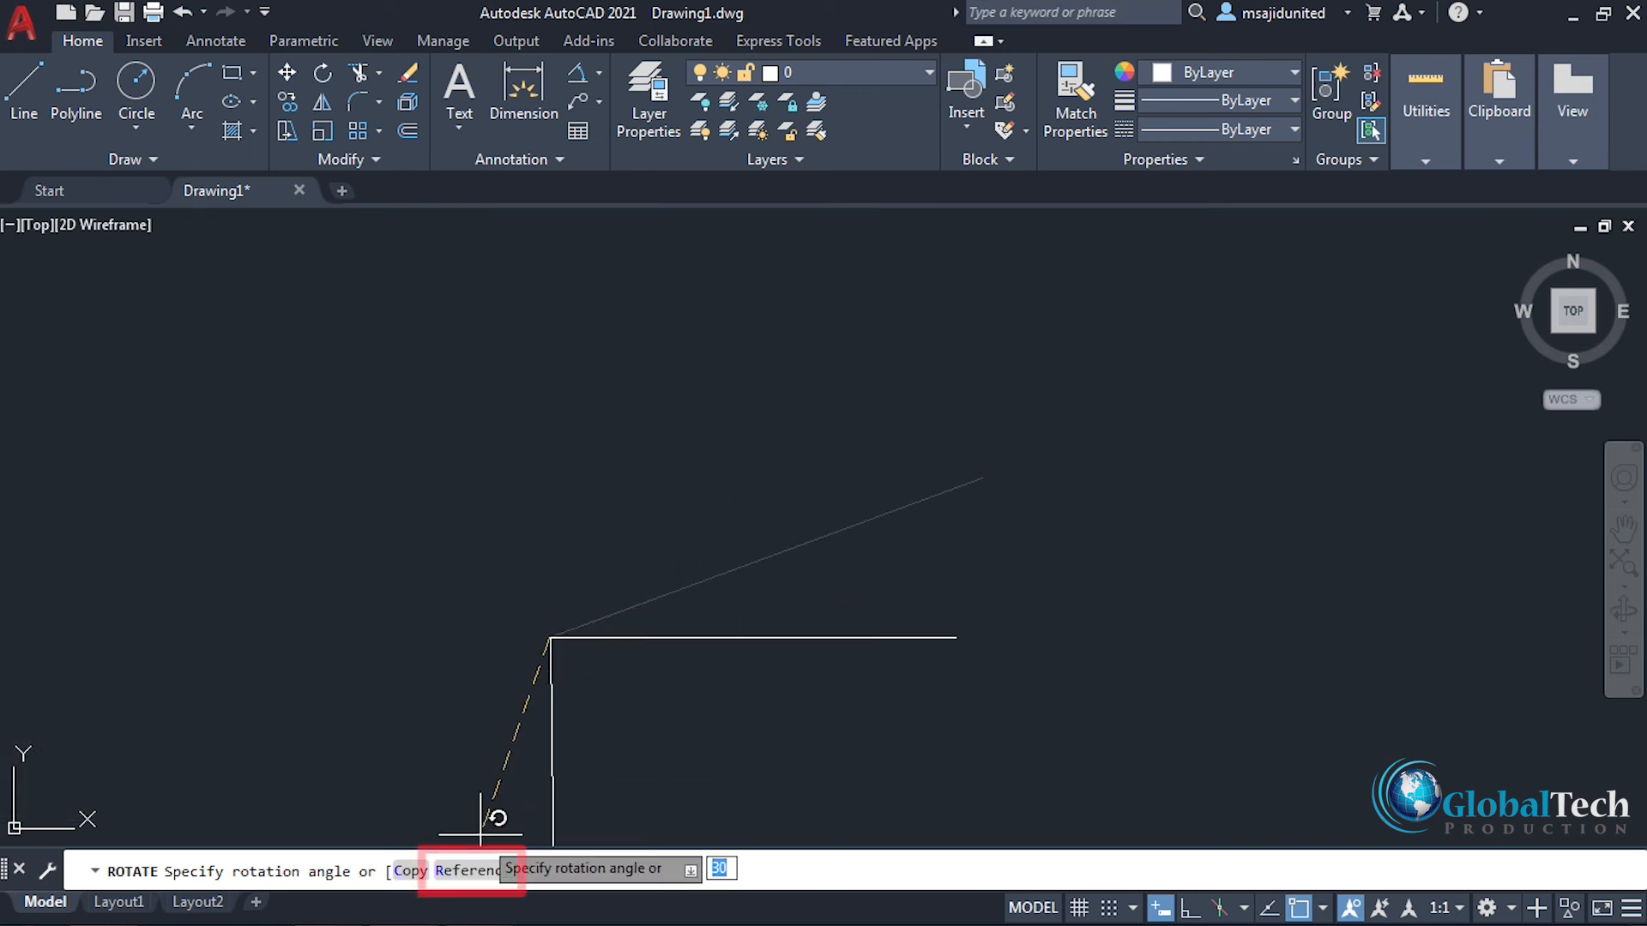
{"action": "left_click", "coordinate": [473, 870]}
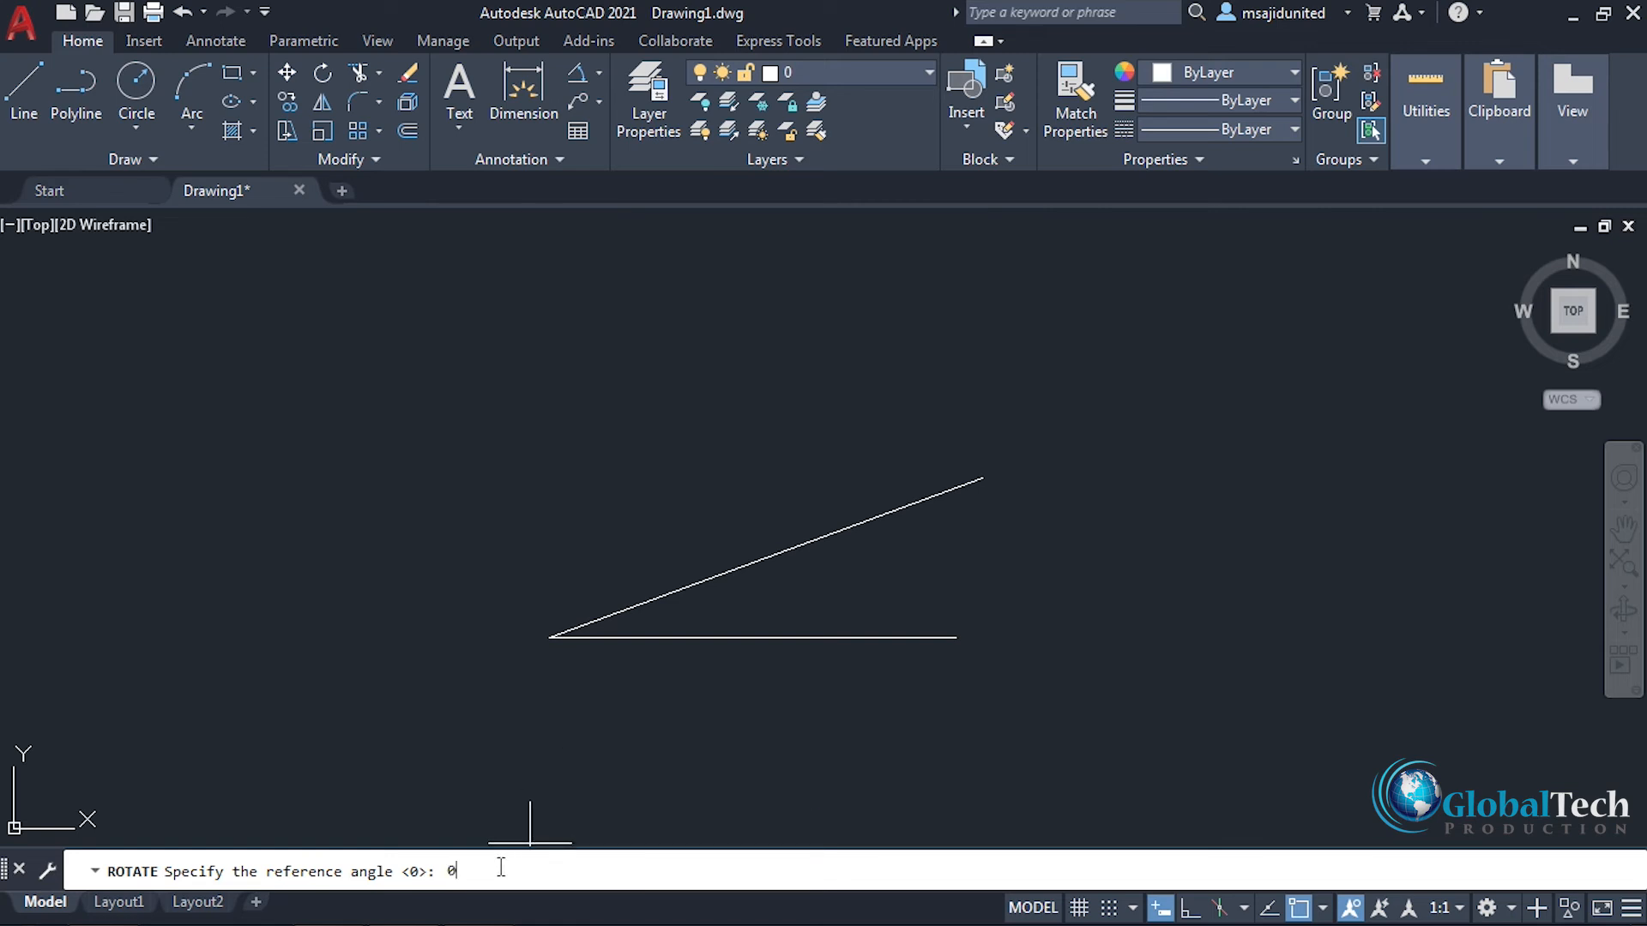
{"action": "key", "text": "Return"}
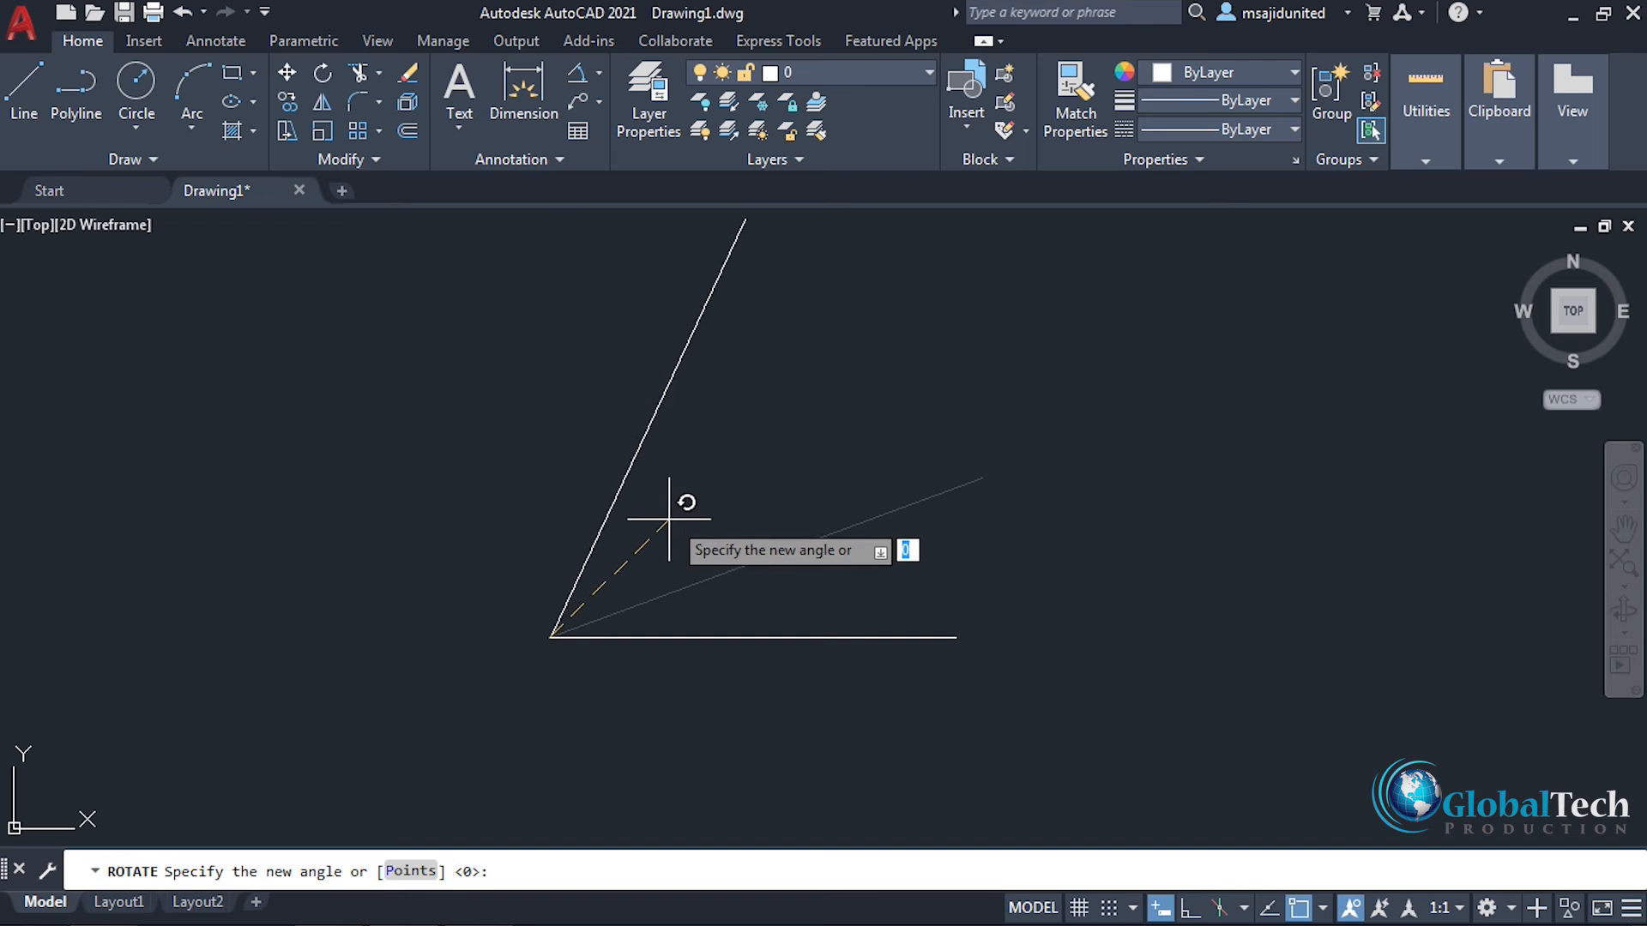
{"action": "type", "text": "45"}
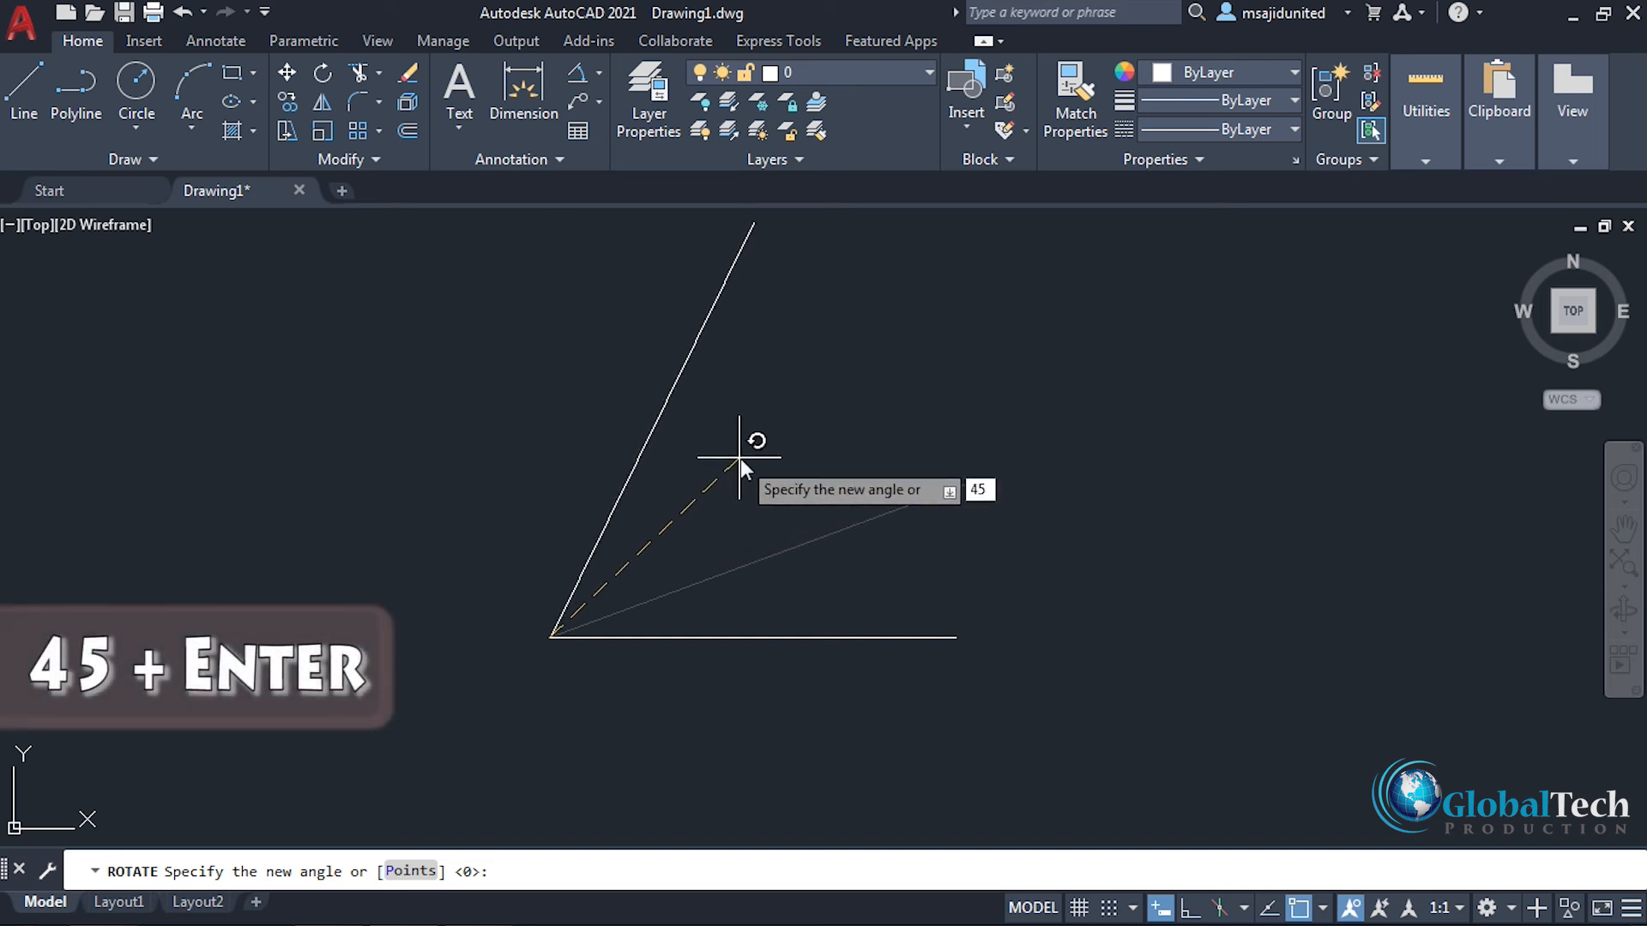
{"action": "key", "text": "Return"}
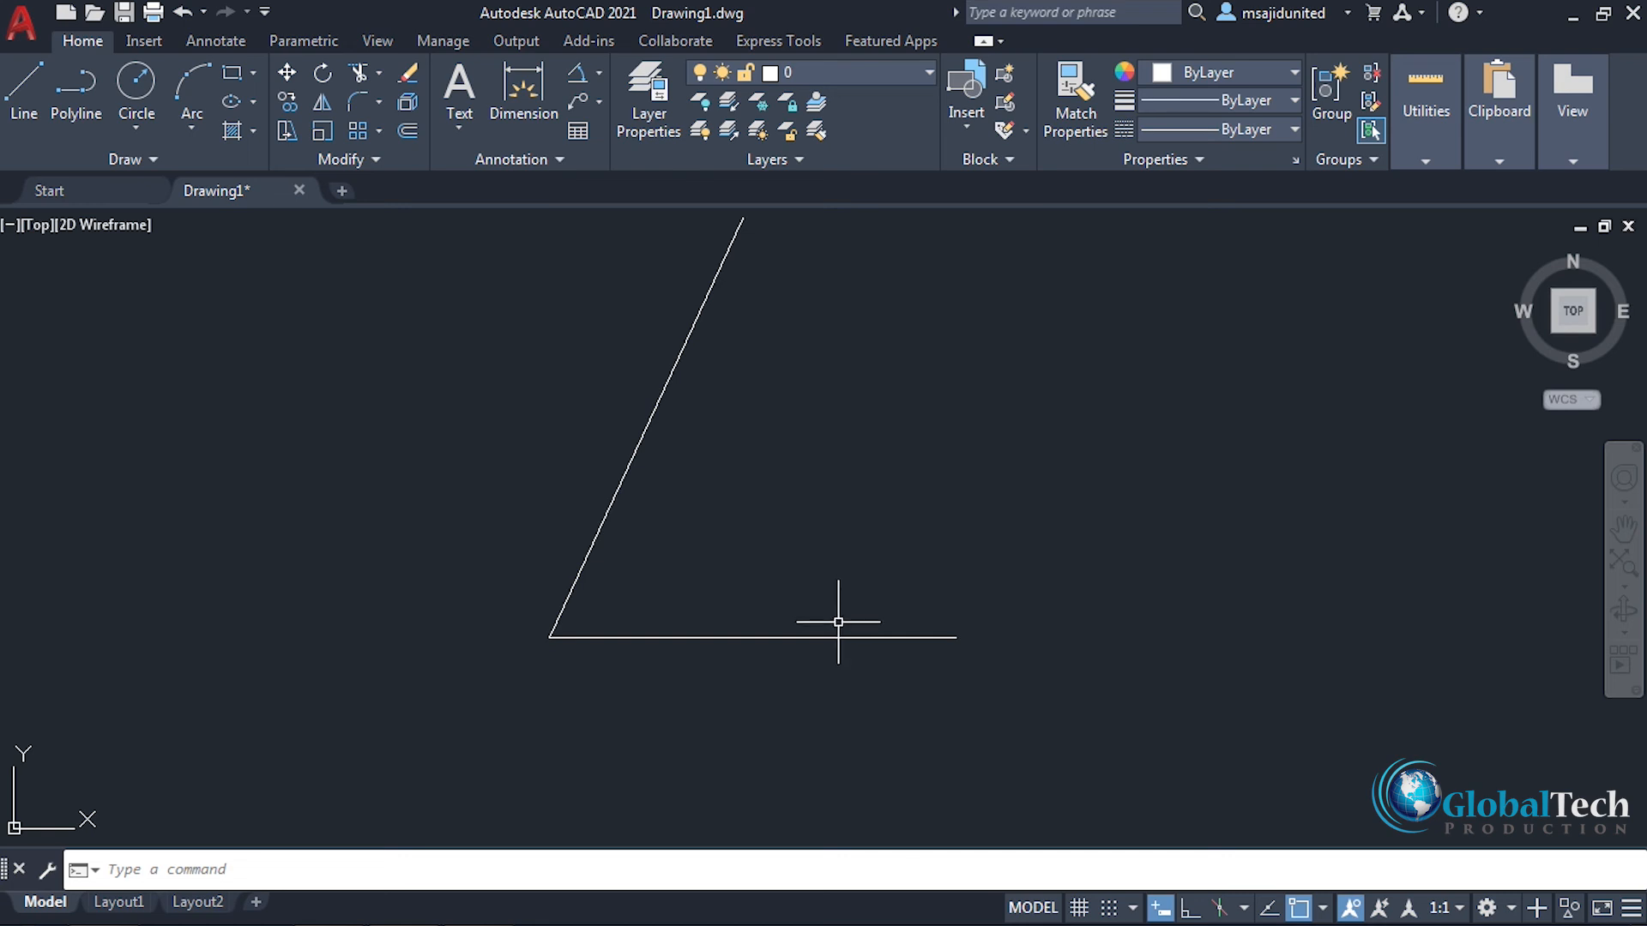
Step: Add an angular dimension between the rotated line and the horizontal line, with its arc inside the angle
{"action": "left_click", "coordinate": [599, 74]}
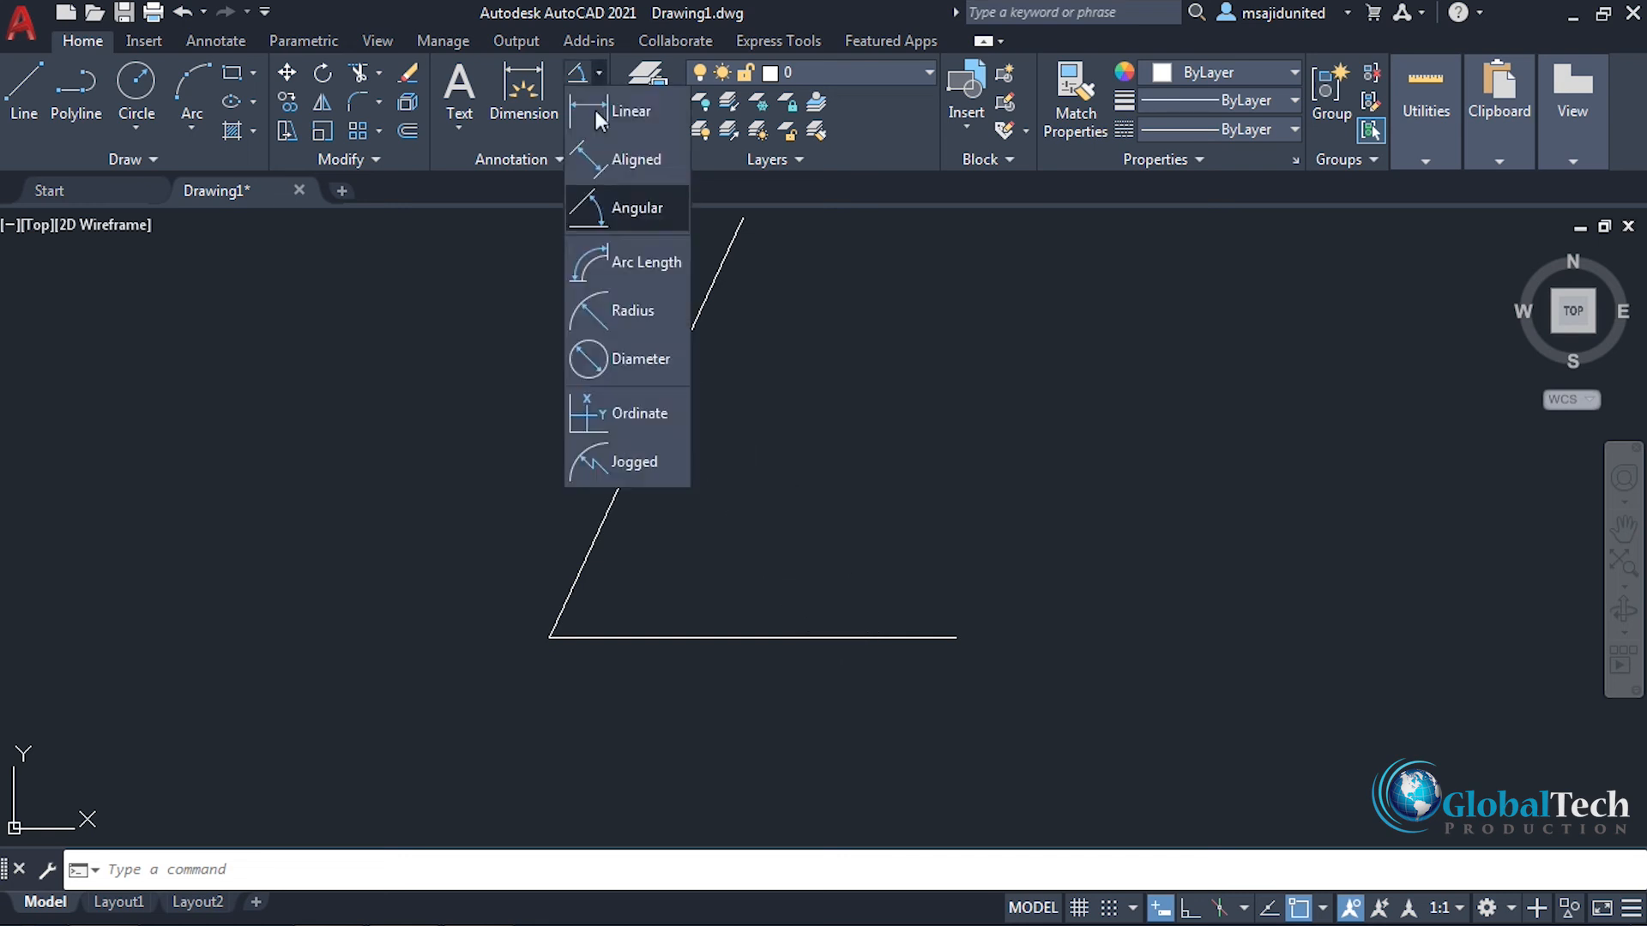
{"action": "left_click", "coordinate": [617, 206]}
{"action": "left_click", "coordinate": [663, 394]}
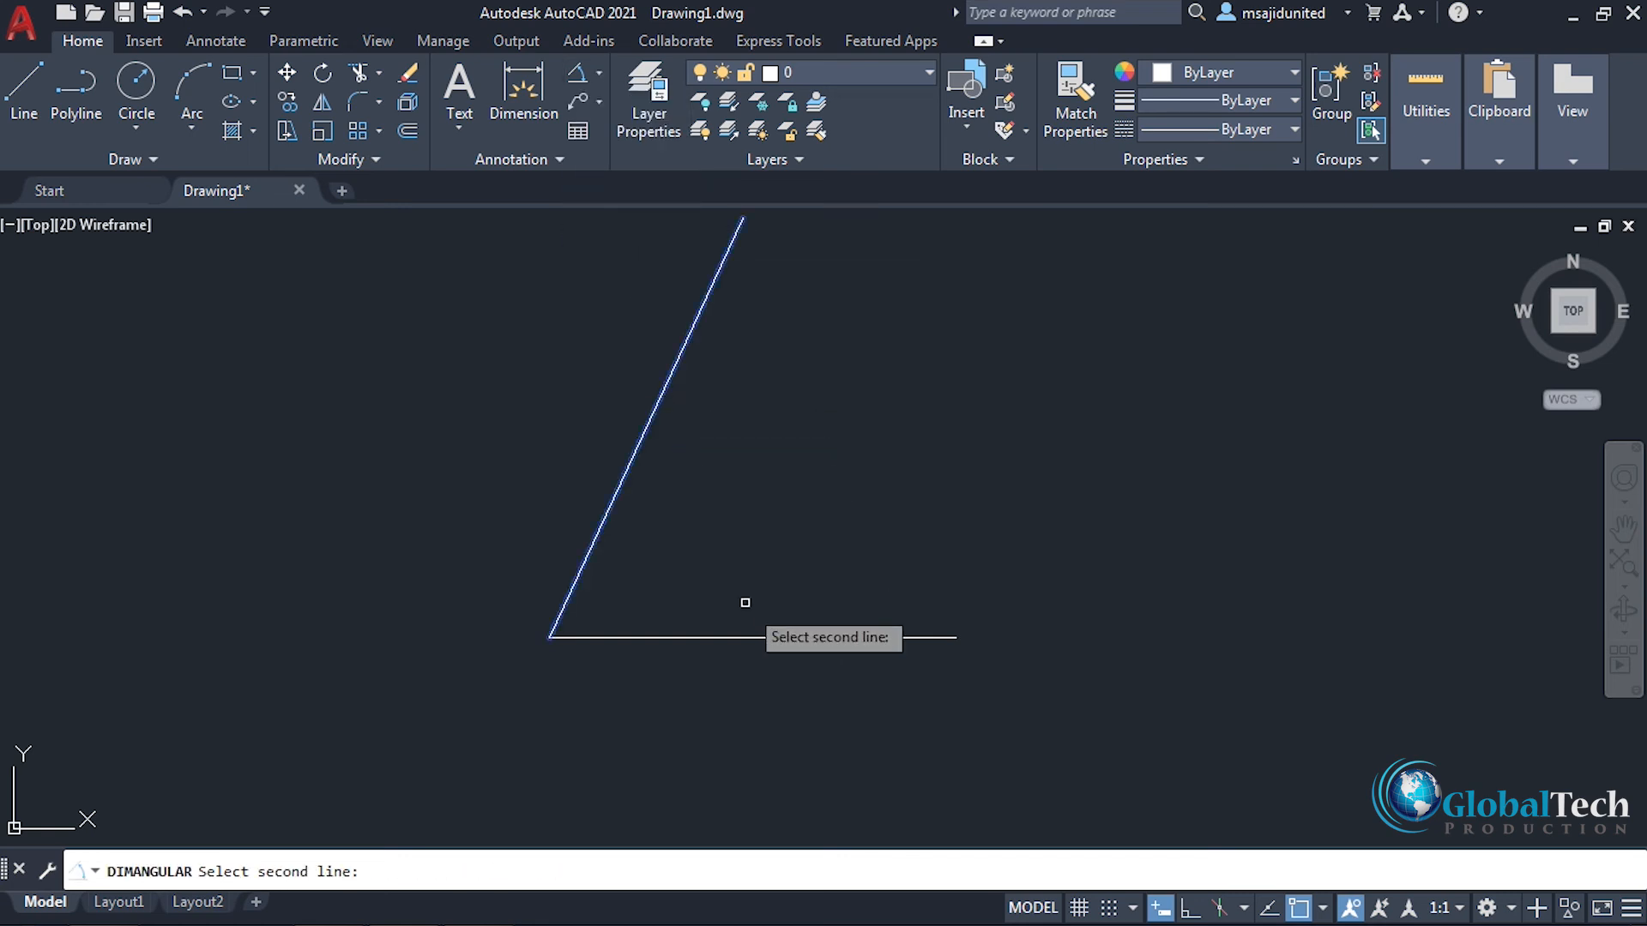
{"action": "left_click", "coordinate": [757, 632]}
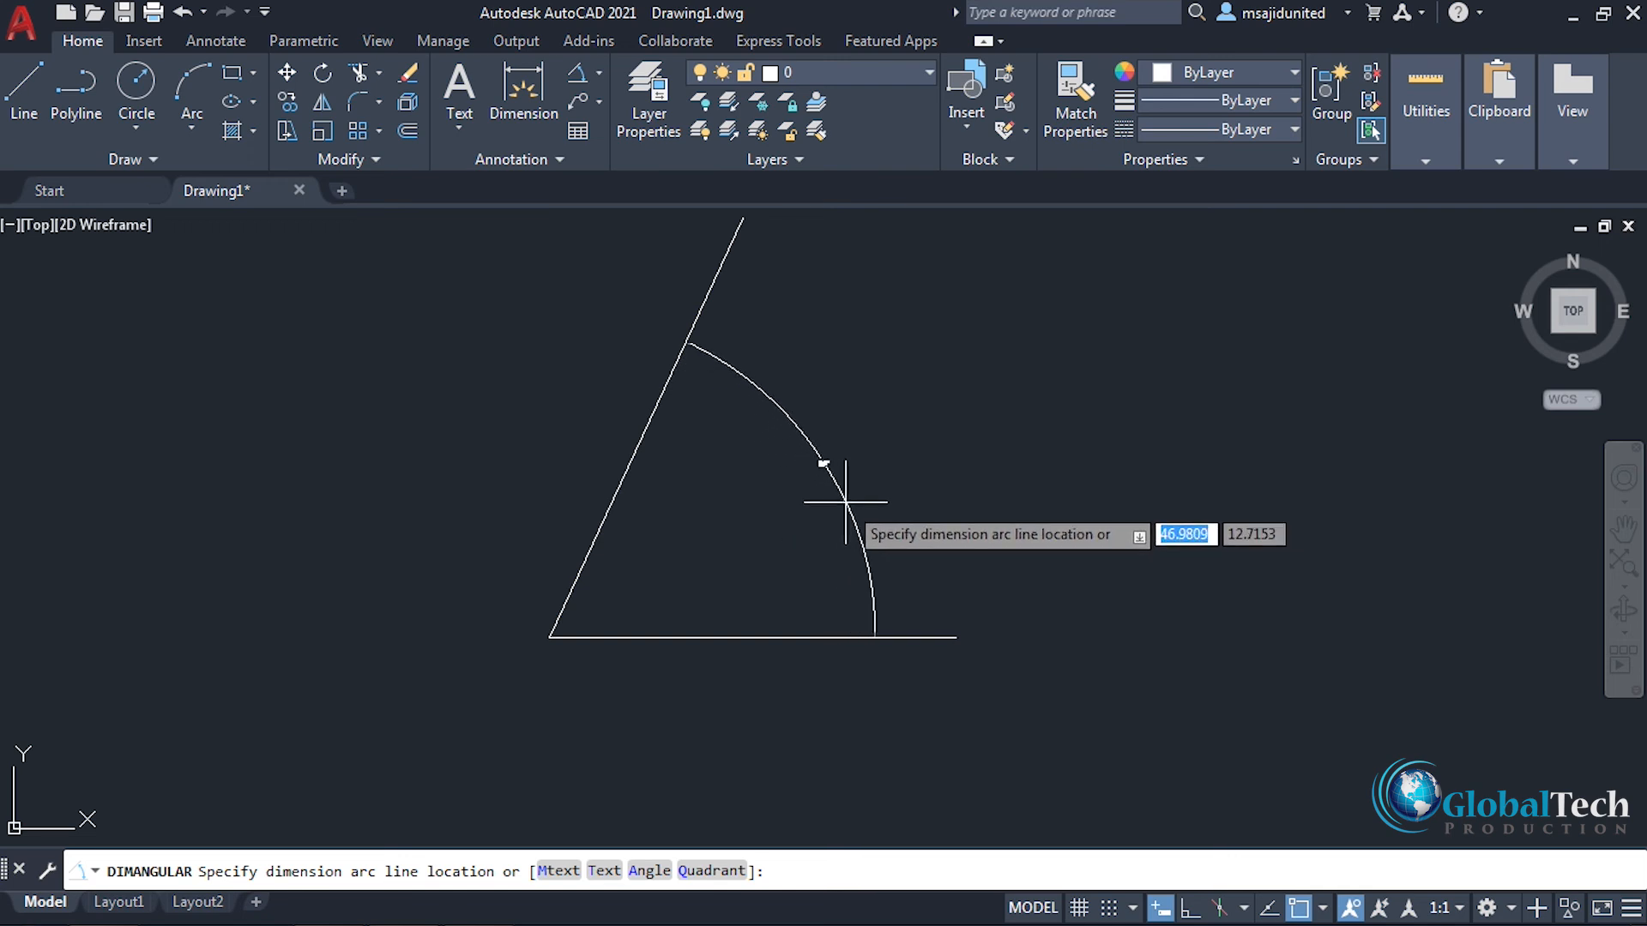
{"action": "left_click", "coordinate": [843, 496]}
{"action": "mouse_move", "coordinate": [875, 445]}
{"action": "middle_mouse_down"}
{"action": "mouse_move", "coordinate": [849, 522]}
{"action": "mouse_move", "coordinate": [783, 570]}
{"action": "middle_mouse_up"}
{"action": "scroll", "coordinate": [775, 583], "scroll_direction": "up", "scroll_amount": 3}
{"action": "scroll", "coordinate": [775, 583], "scroll_direction": "down", "scroll_amount": 2}
{"action": "middle_click_drag", "start_coordinate": [890, 537], "coordinate": [923, 533]}
{"action": "scroll", "coordinate": [905, 523], "scroll_direction": "down", "scroll_amount": 2}
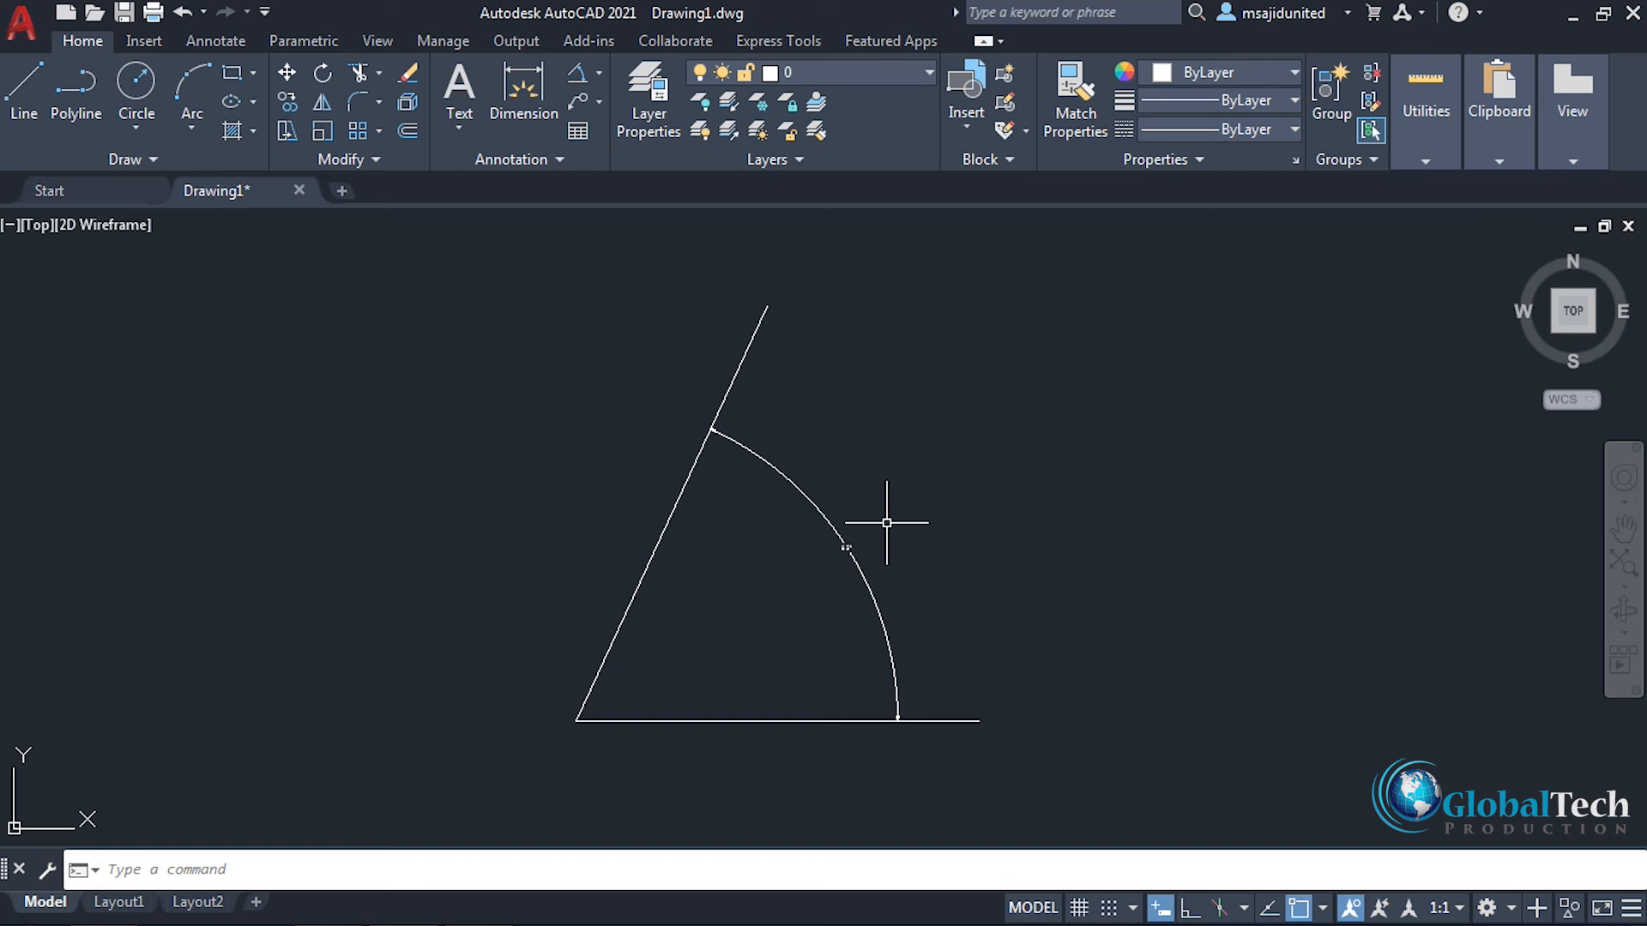
Step: Undo the angular dimension and the reference rotation of the angled line
{"action": "left_click", "coordinate": [841, 538]}
{"action": "key", "text": "Escape"}
{"action": "key", "text": "ctrl+z"}
{"action": "middle_click_drag", "start_coordinate": [831, 406], "coordinate": [846, 471]}
{"action": "key", "text": "ctrl+z"}
{"action": "key", "text": "ctrl+z"}
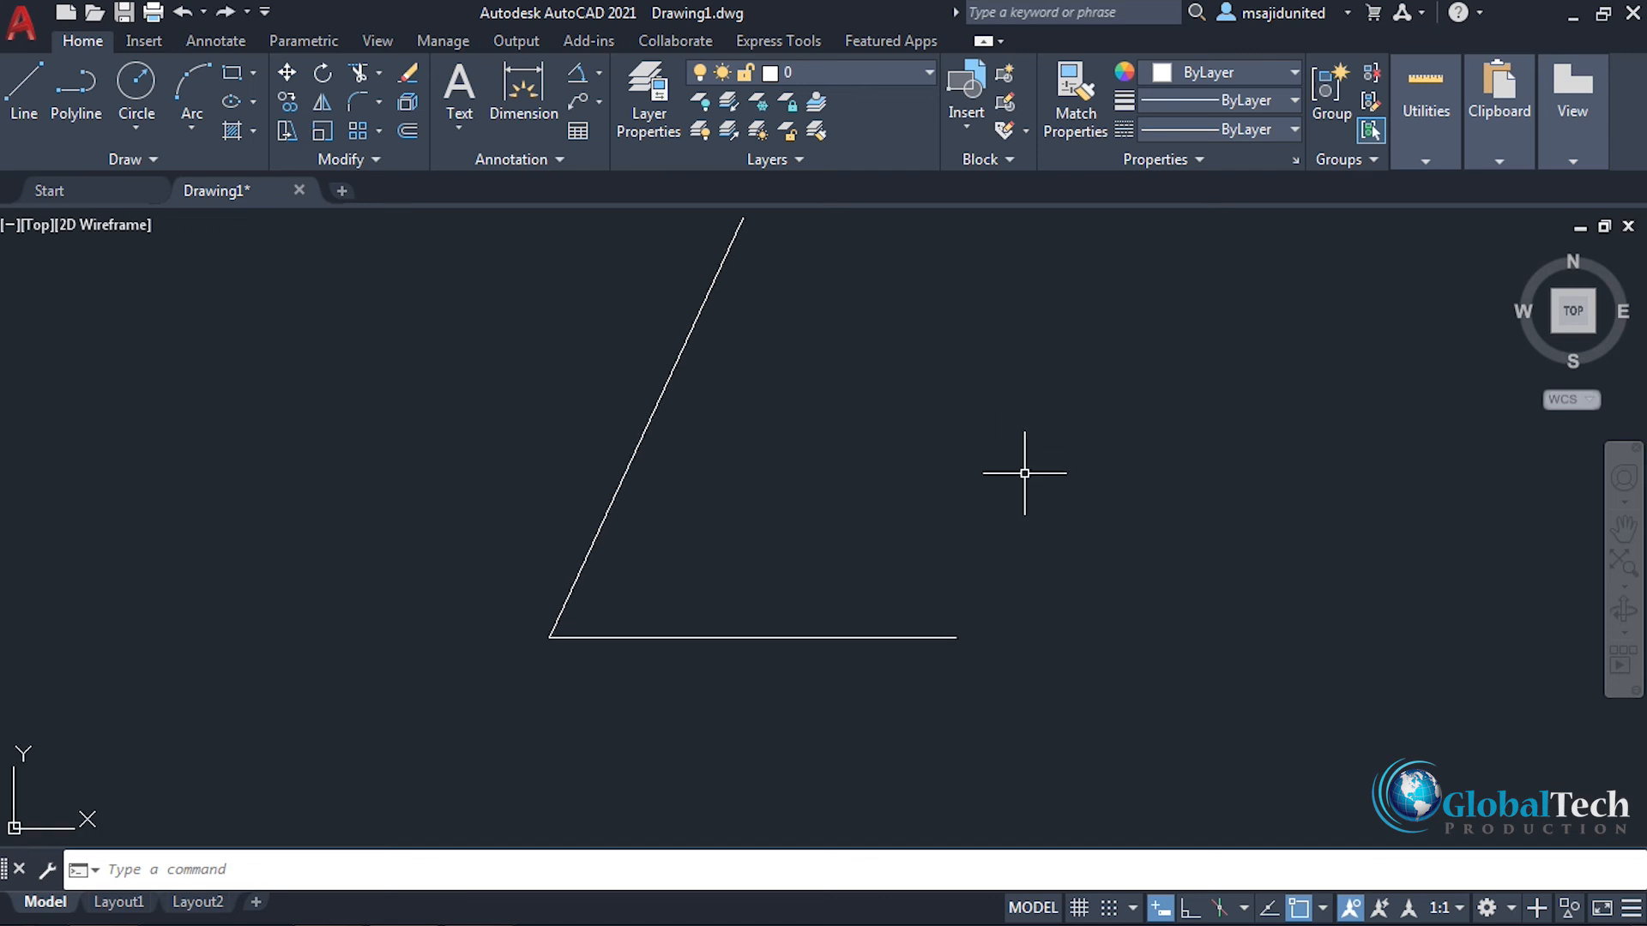
Step: Add an angular dimension between the original angled line and the horizontal line to check the angle, and delete it
{"action": "left_click", "coordinate": [576, 76]}
{"action": "left_click", "coordinate": [786, 537]}
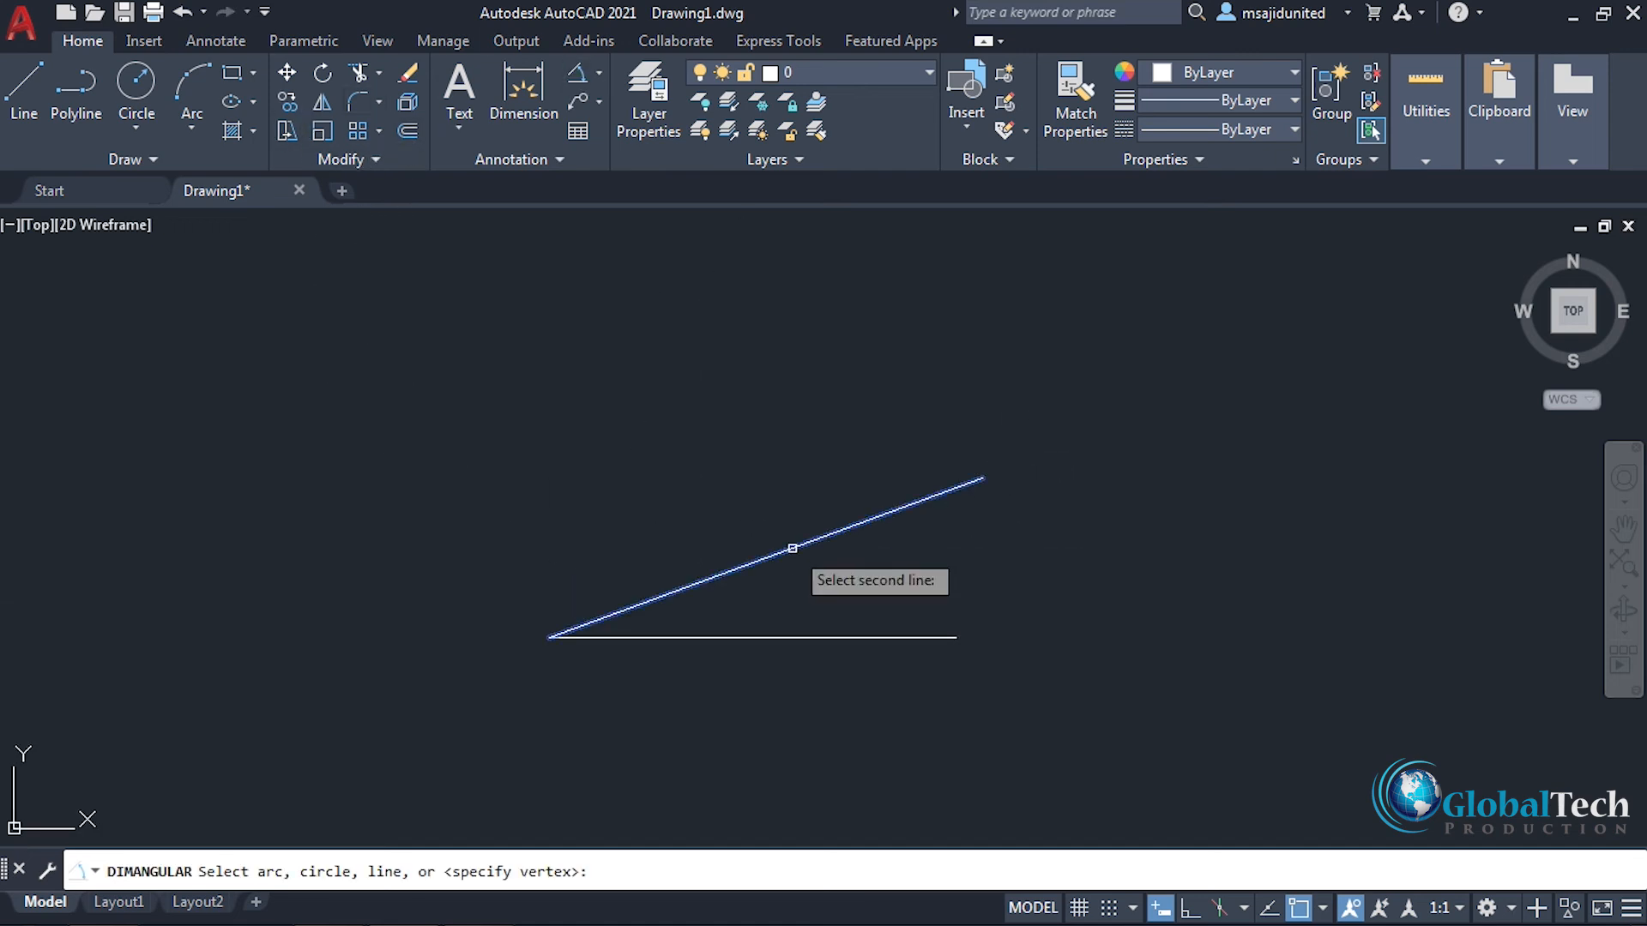
{"action": "left_click", "coordinate": [854, 639]}
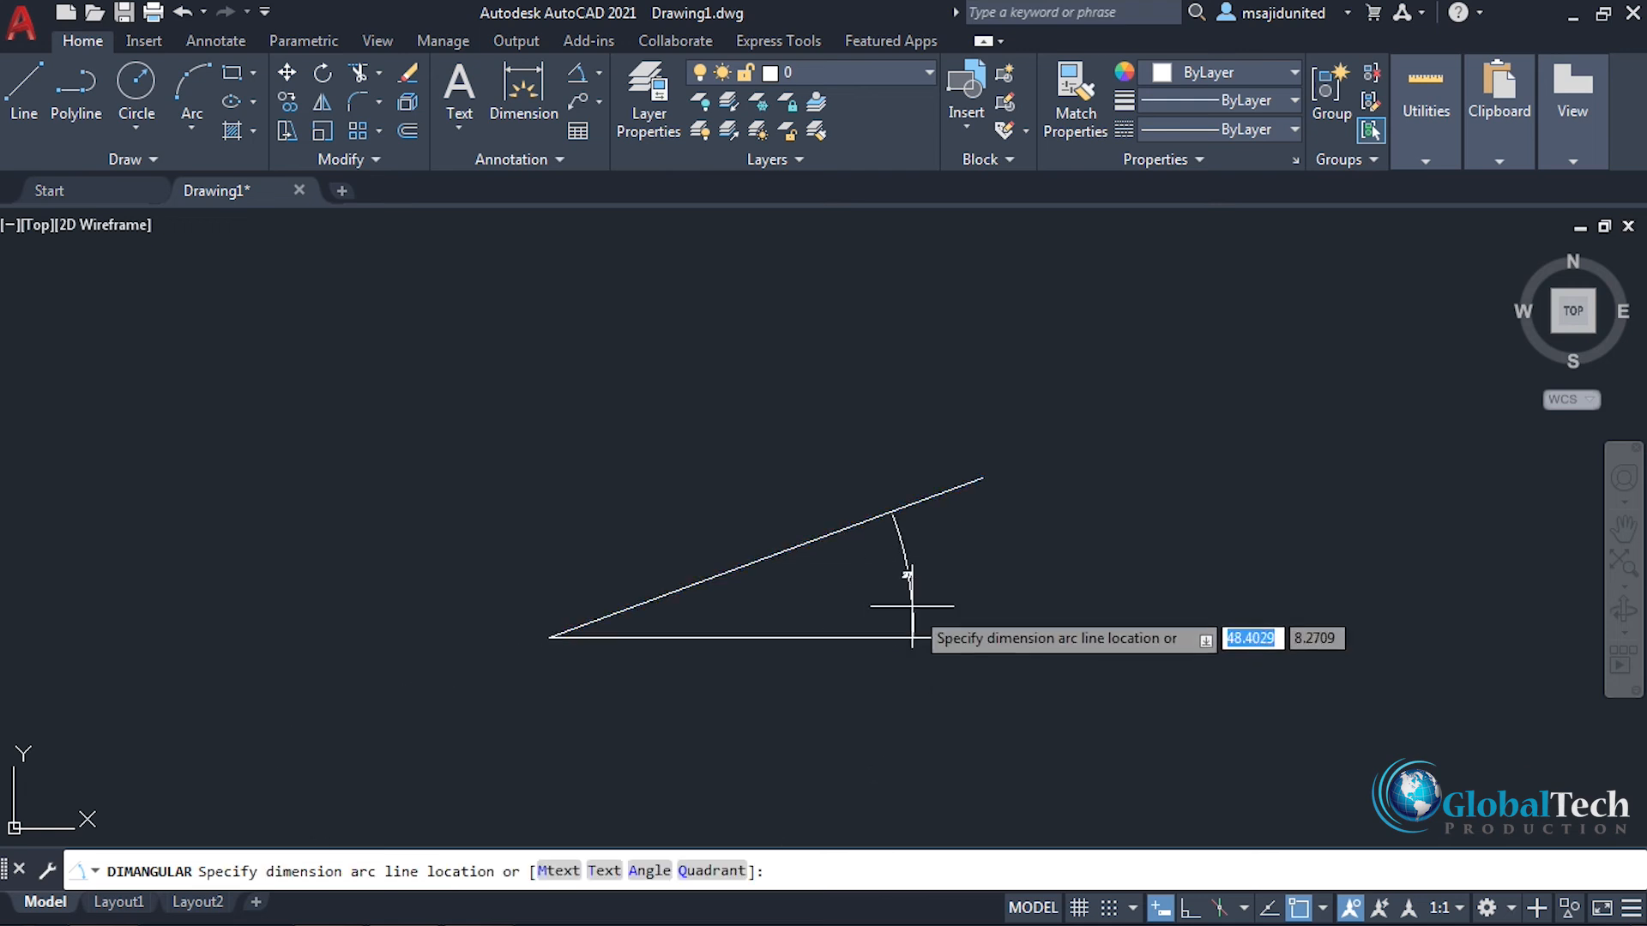
{"action": "left_click", "coordinate": [959, 570]}
{"action": "scroll", "coordinate": [967, 568], "scroll_direction": "up", "scroll_amount": 4}
{"action": "scroll", "coordinate": [981, 579], "scroll_direction": "up", "scroll_amount": 4}
{"action": "scroll", "coordinate": [941, 560], "scroll_direction": "down", "scroll_amount": 4}
{"action": "mouse_move", "coordinate": [948, 570]}
{"action": "middle_mouse_down"}
{"action": "mouse_move", "coordinate": [1058, 614]}
{"action": "mouse_move", "coordinate": [1077, 600]}
{"action": "middle_mouse_up"}
{"action": "left_click", "coordinate": [993, 530]}
{"action": "key", "text": "Delete"}
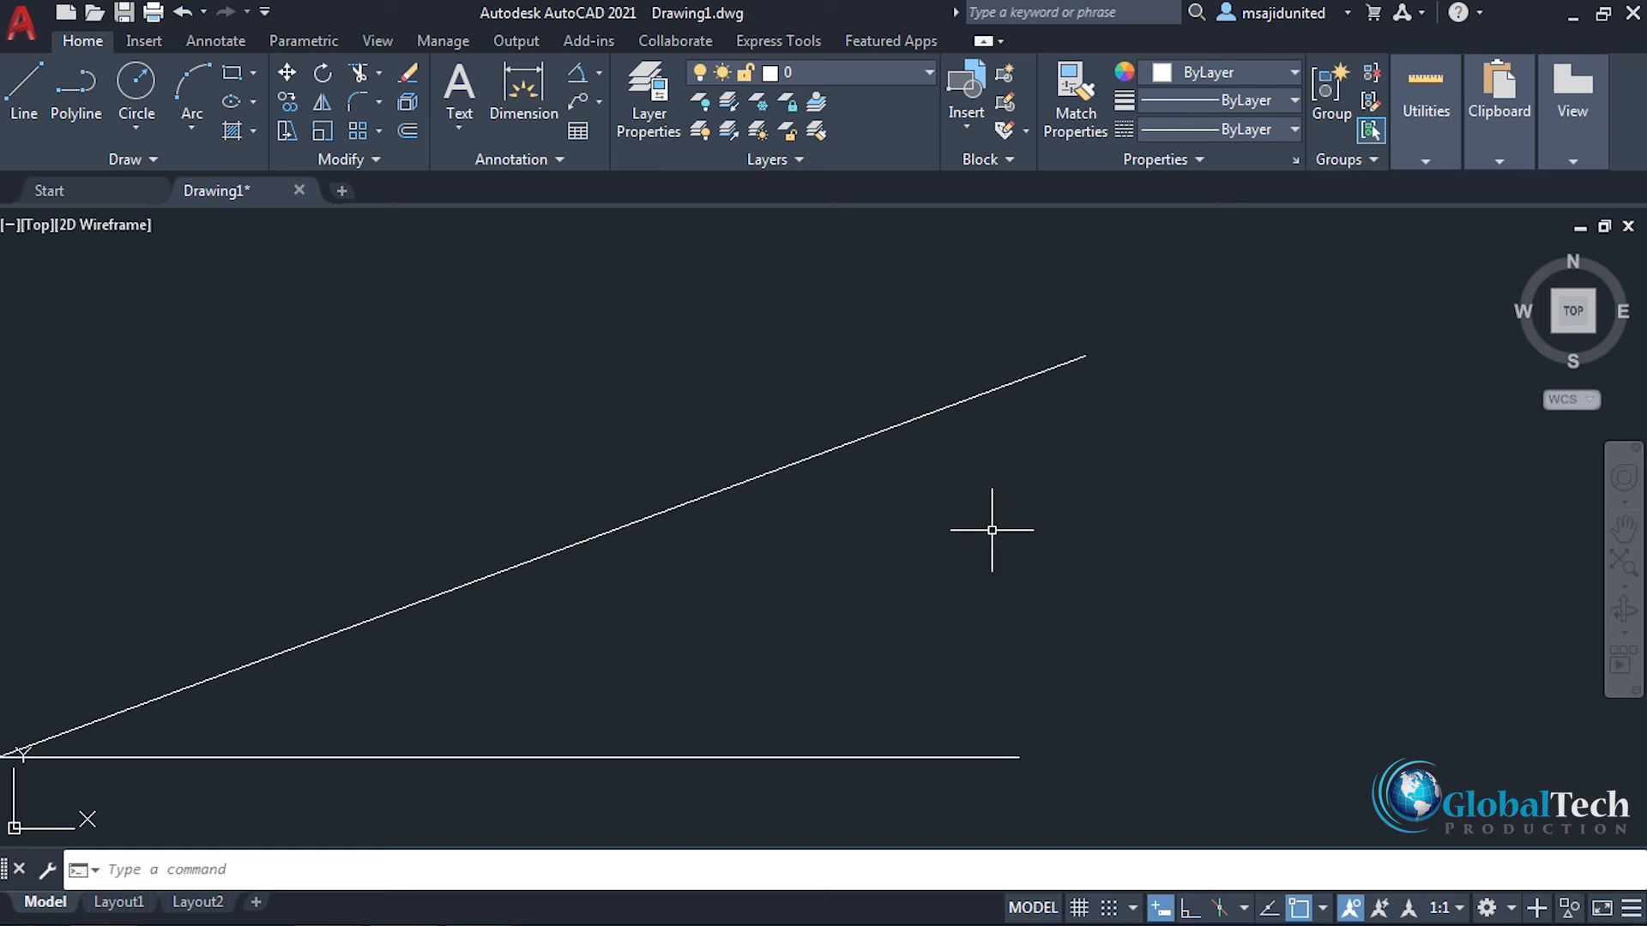
Step: Rotate the angled line about the shared vertex by Reference, picking its two endpoints as the reference angle and entering a new angle of 30°
{"action": "mouse_move", "coordinate": [883, 565]}
{"action": "middle_mouse_down"}
{"action": "mouse_move", "coordinate": [1014, 571]}
{"action": "mouse_move", "coordinate": [916, 595]}
{"action": "mouse_move", "coordinate": [923, 610]}
{"action": "middle_mouse_up"}
{"action": "scroll", "coordinate": [1018, 573], "scroll_direction": "down", "scroll_amount": 4}
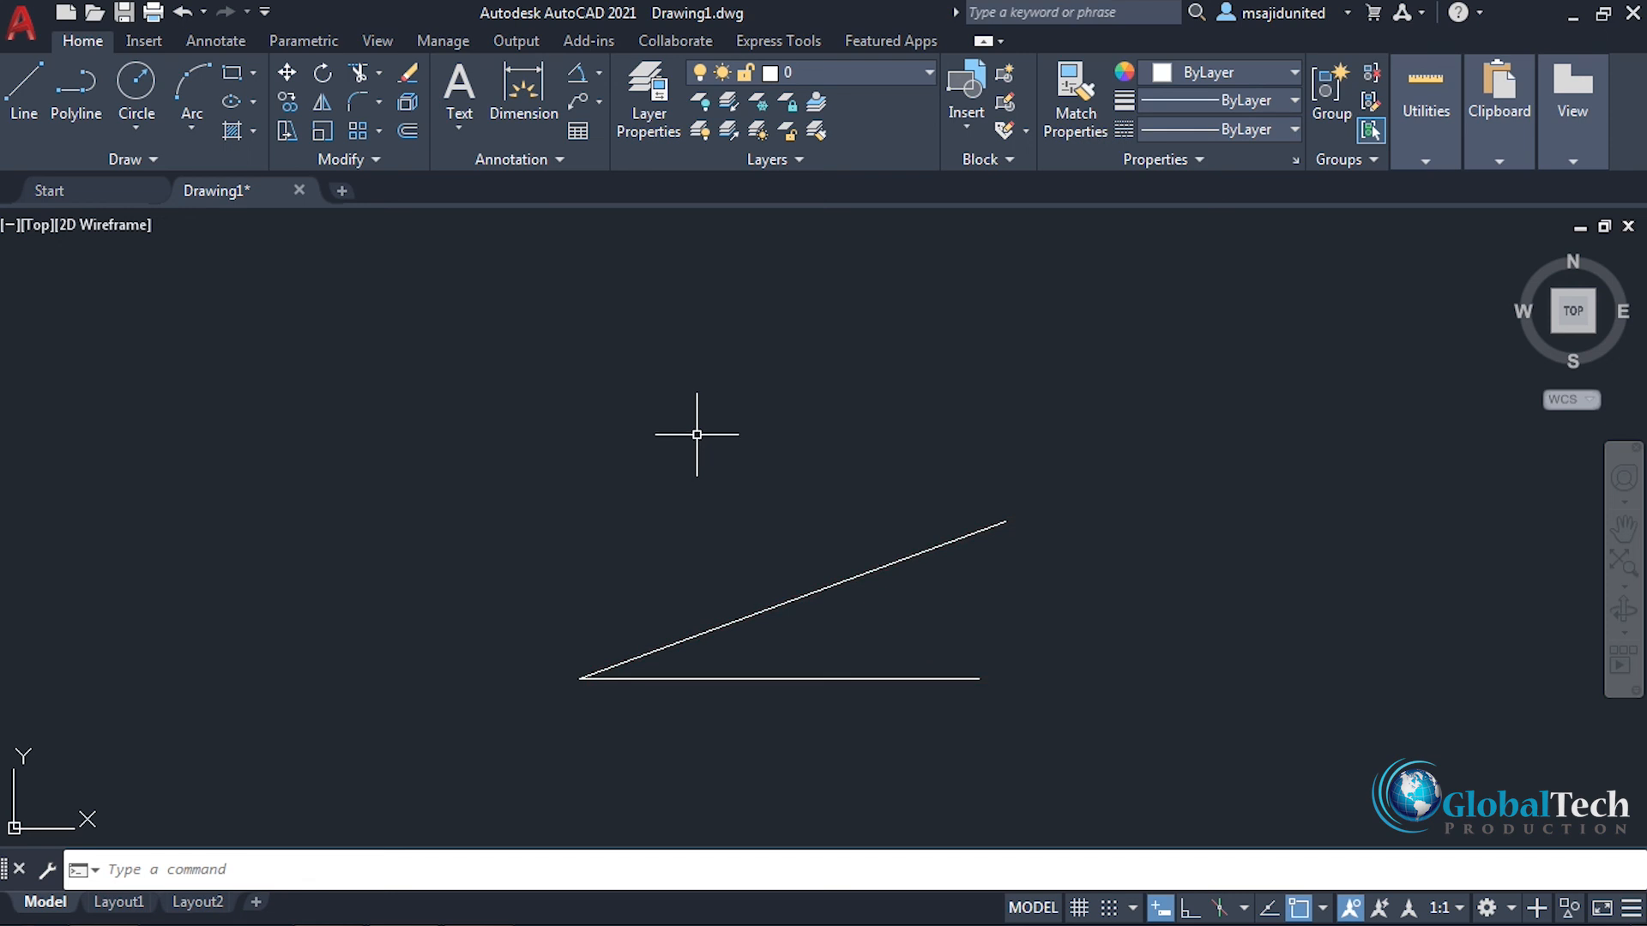
{"action": "left_click", "coordinate": [321, 75]}
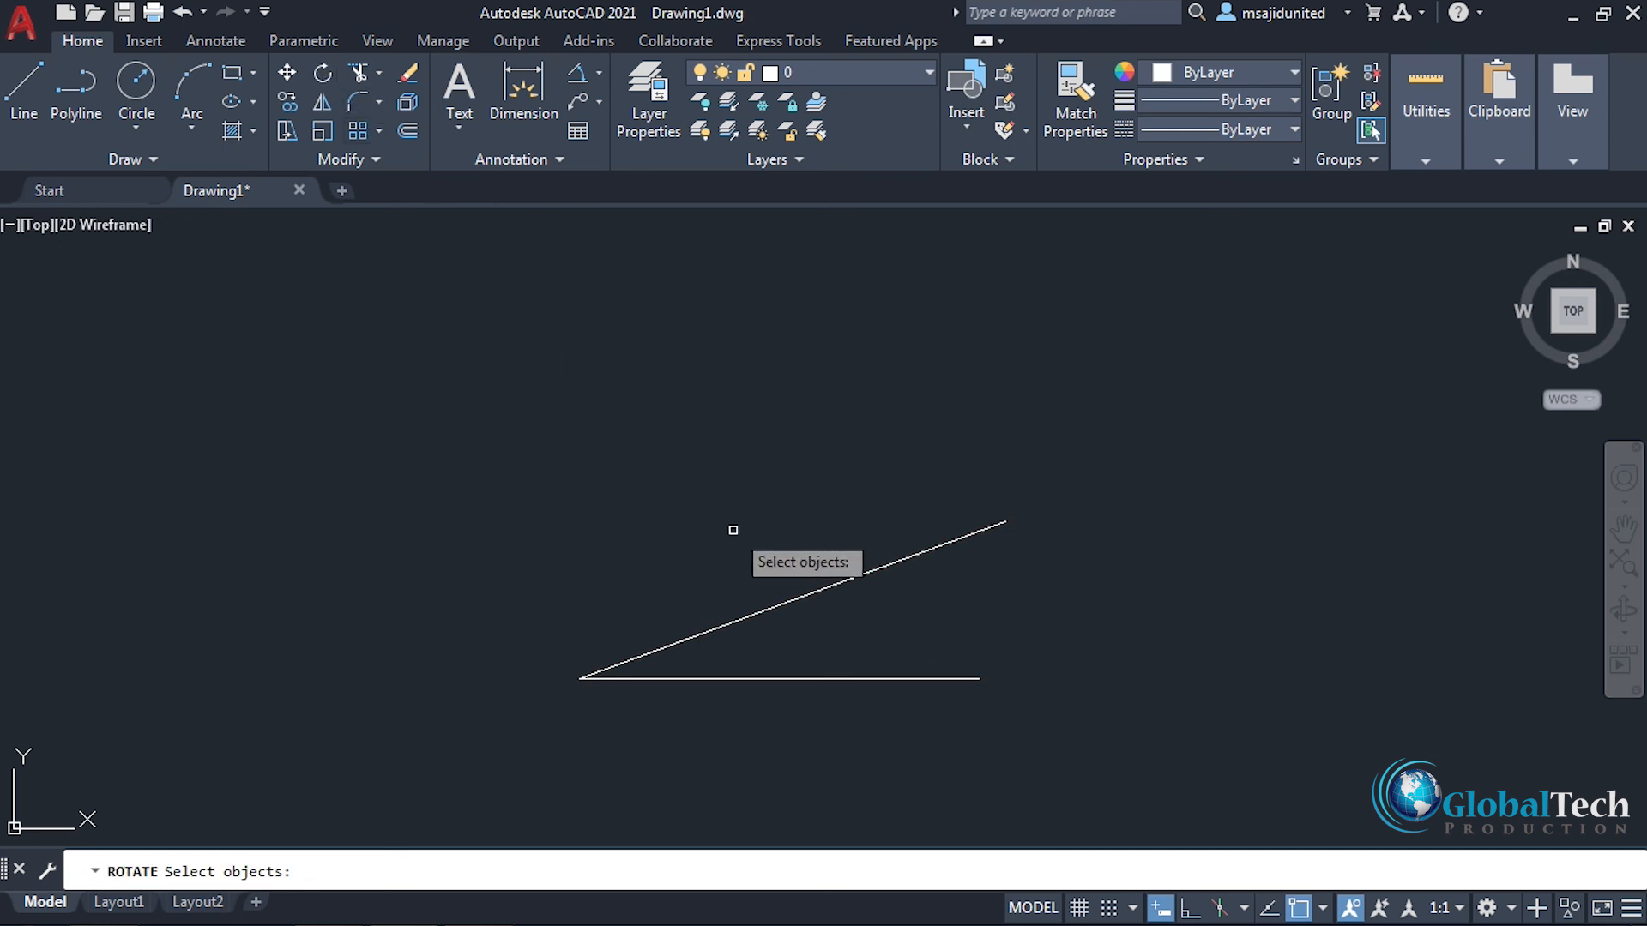
{"action": "left_click", "coordinate": [799, 593]}
{"action": "key", "text": "Return"}
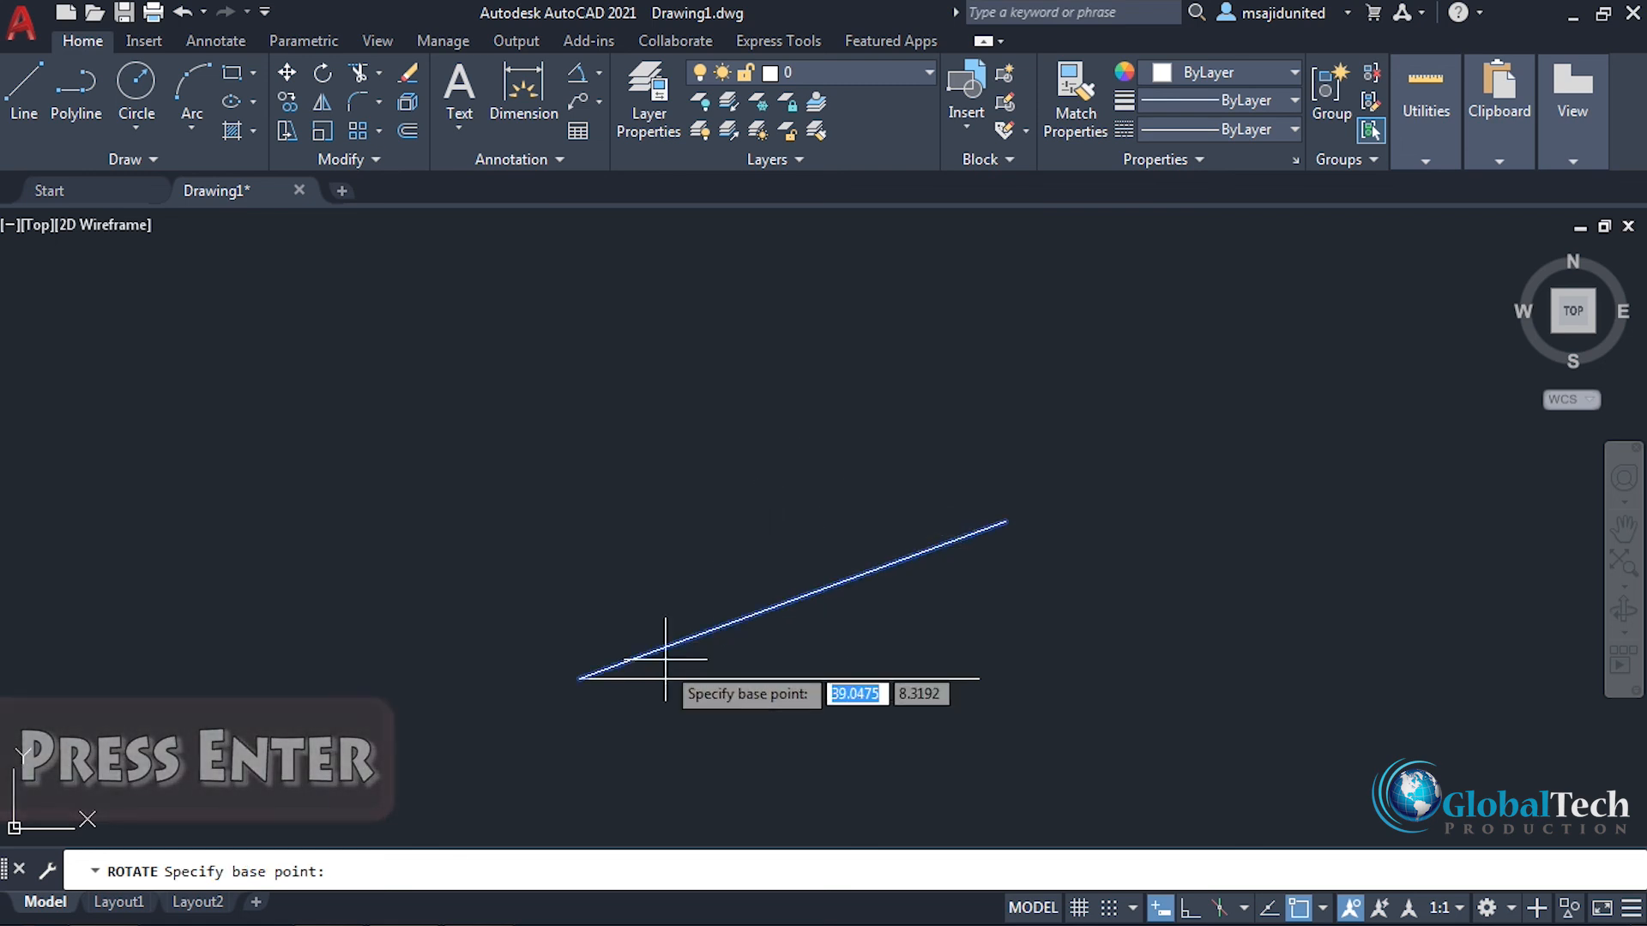
{"action": "left_click", "coordinate": [581, 677]}
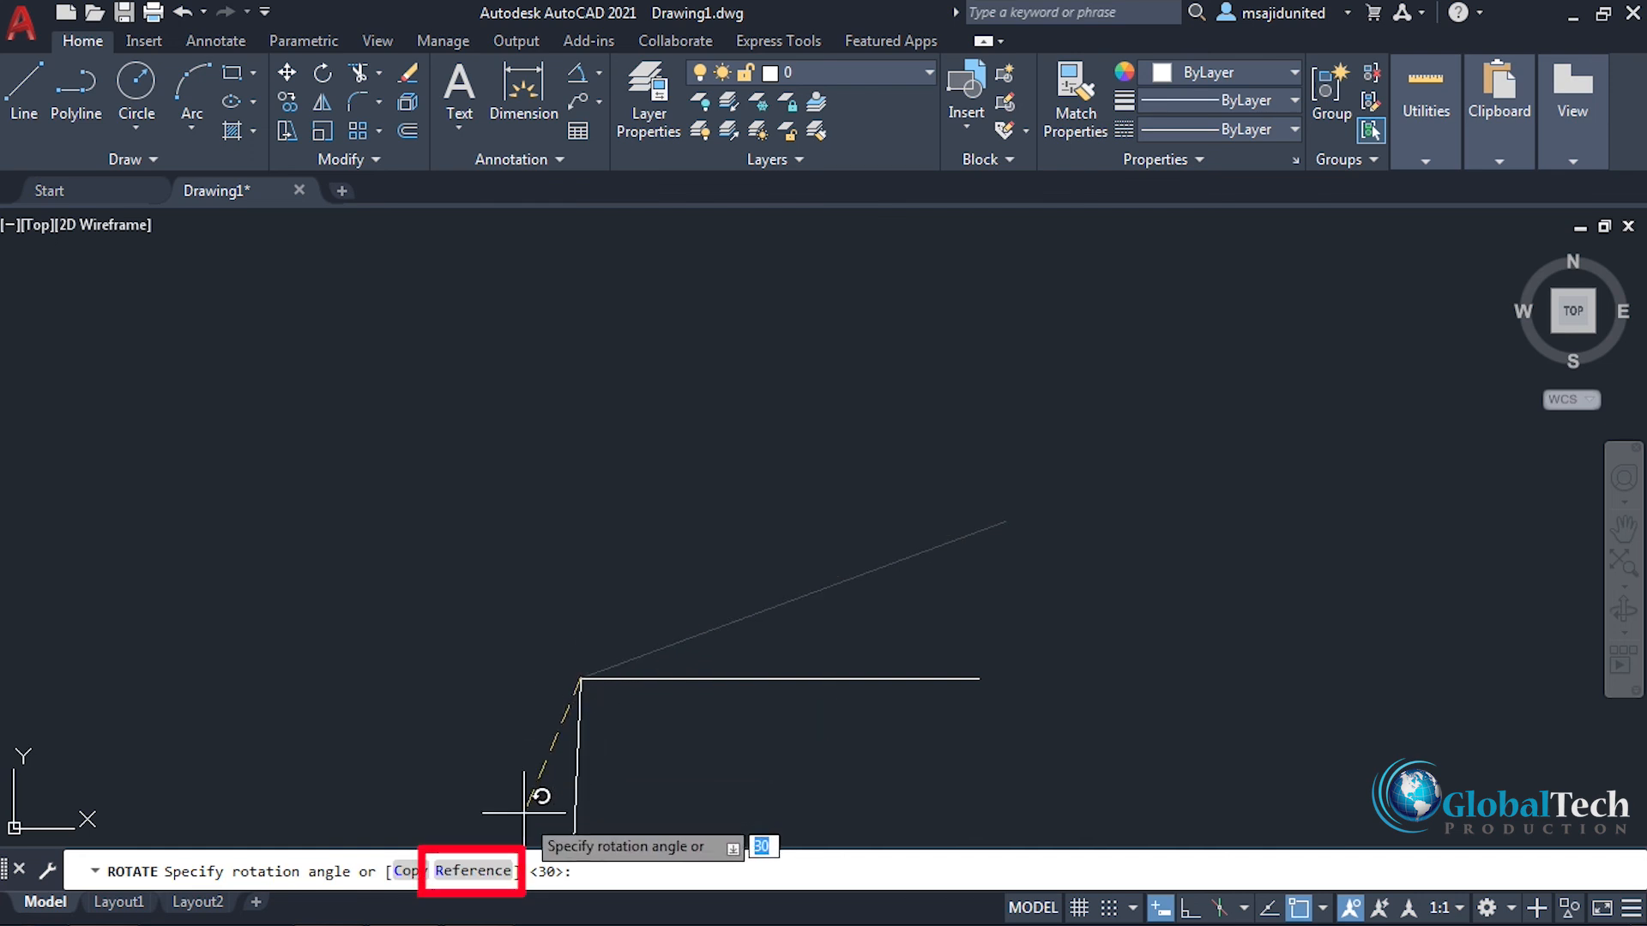
{"action": "left_click", "coordinate": [473, 872]}
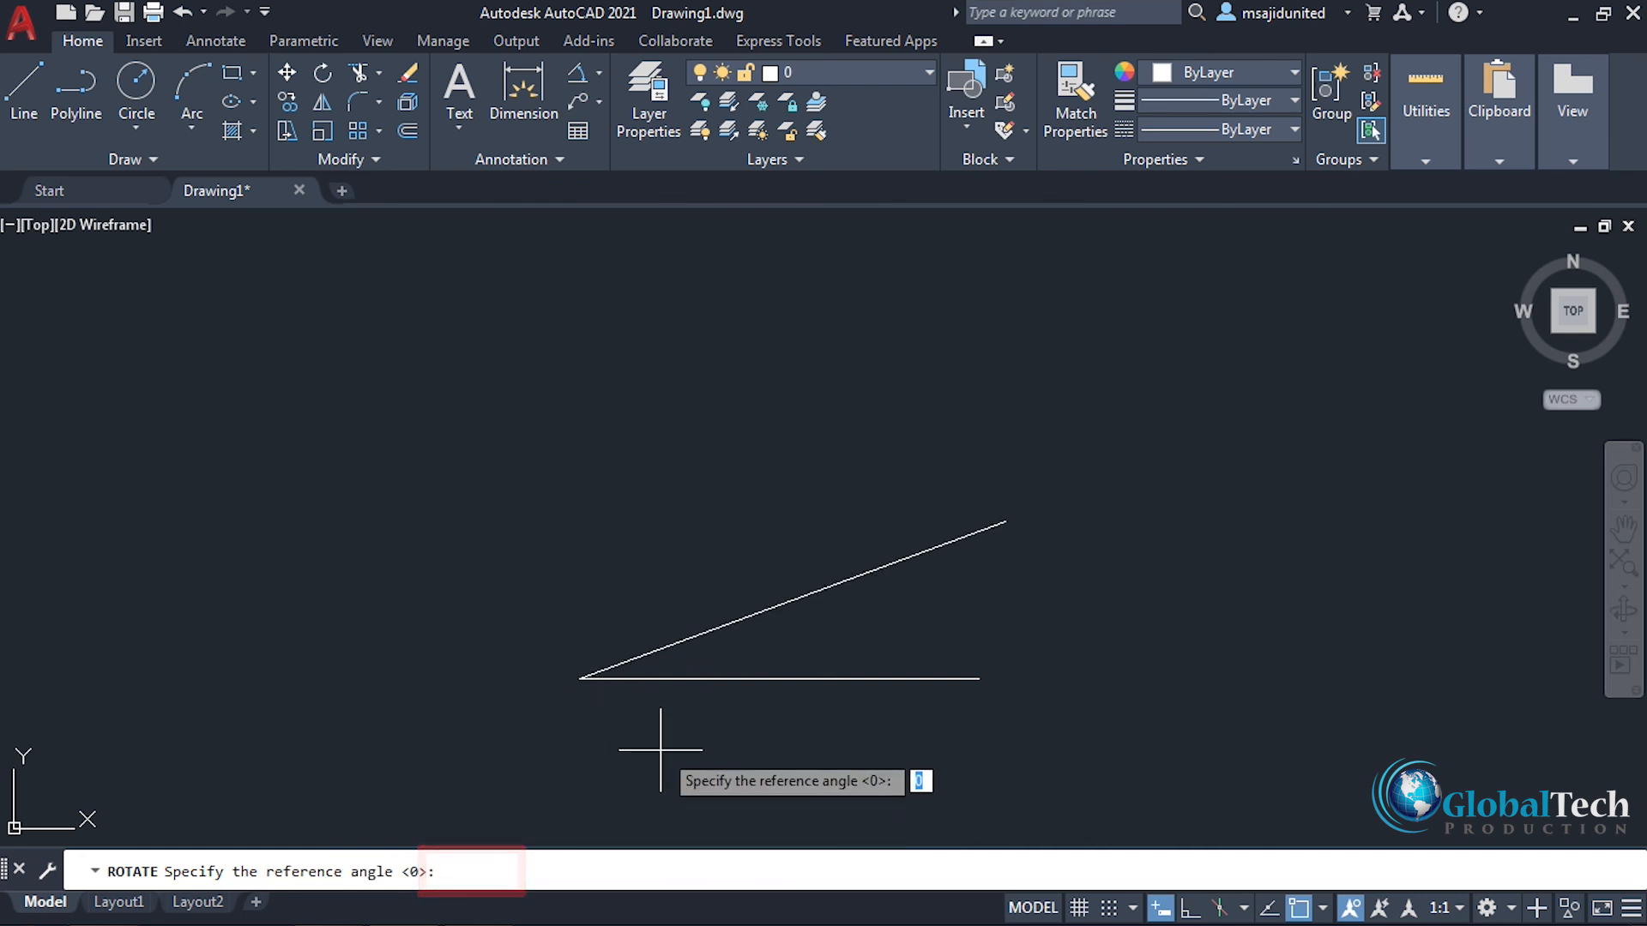
{"action": "left_click", "coordinate": [580, 677]}
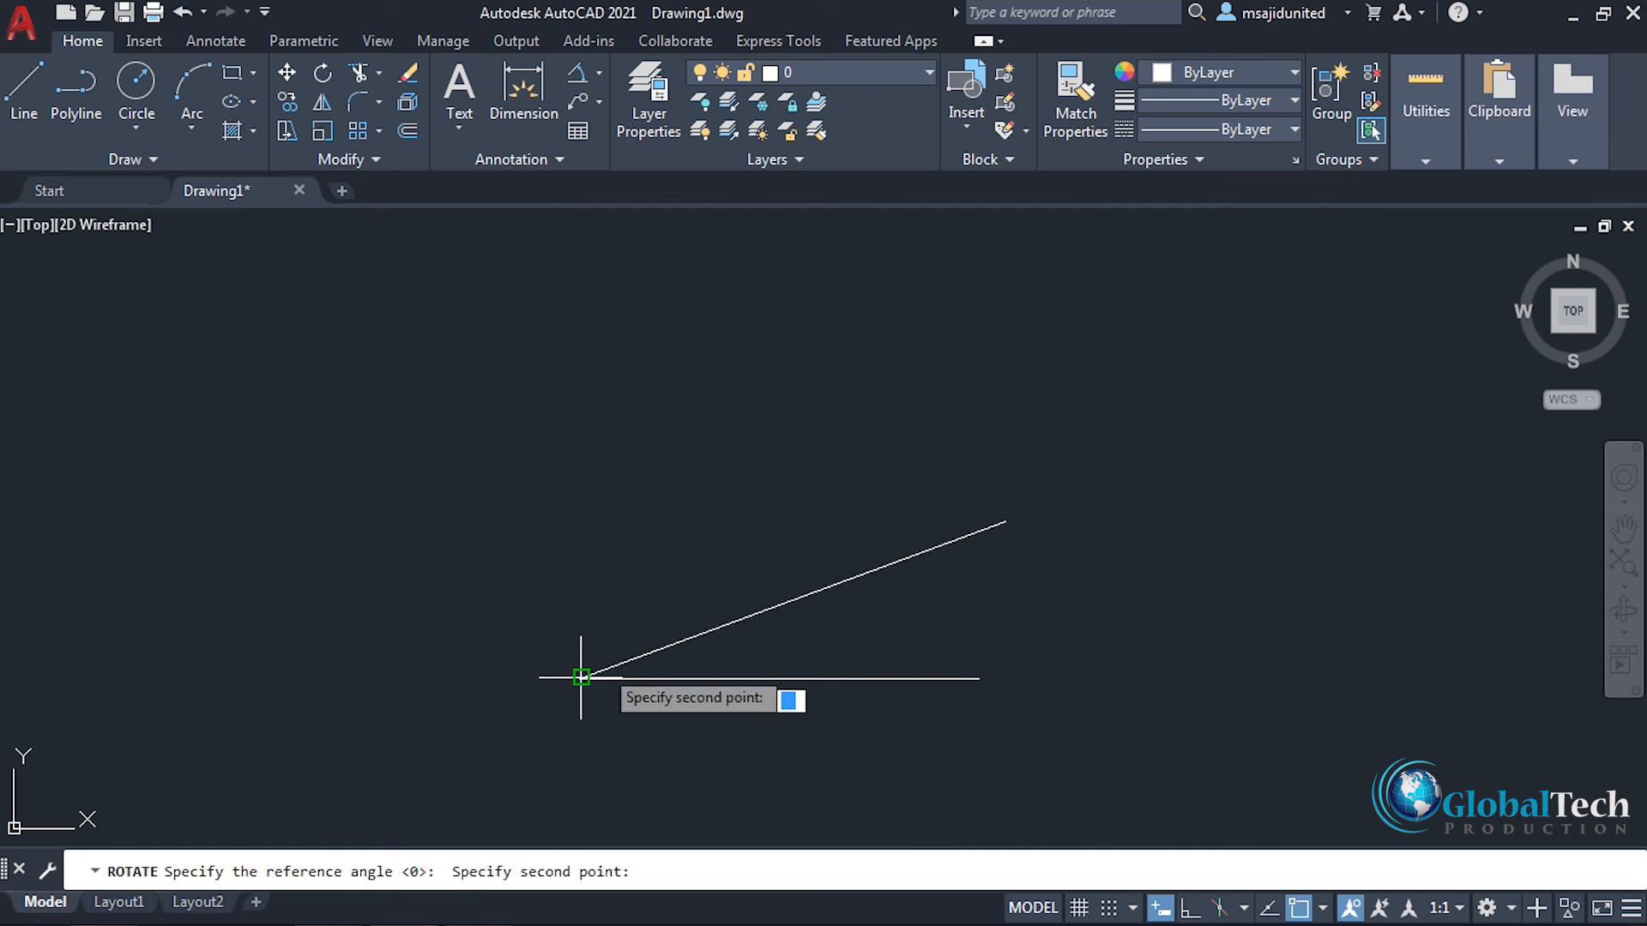
{"action": "left_click", "coordinate": [1004, 521]}
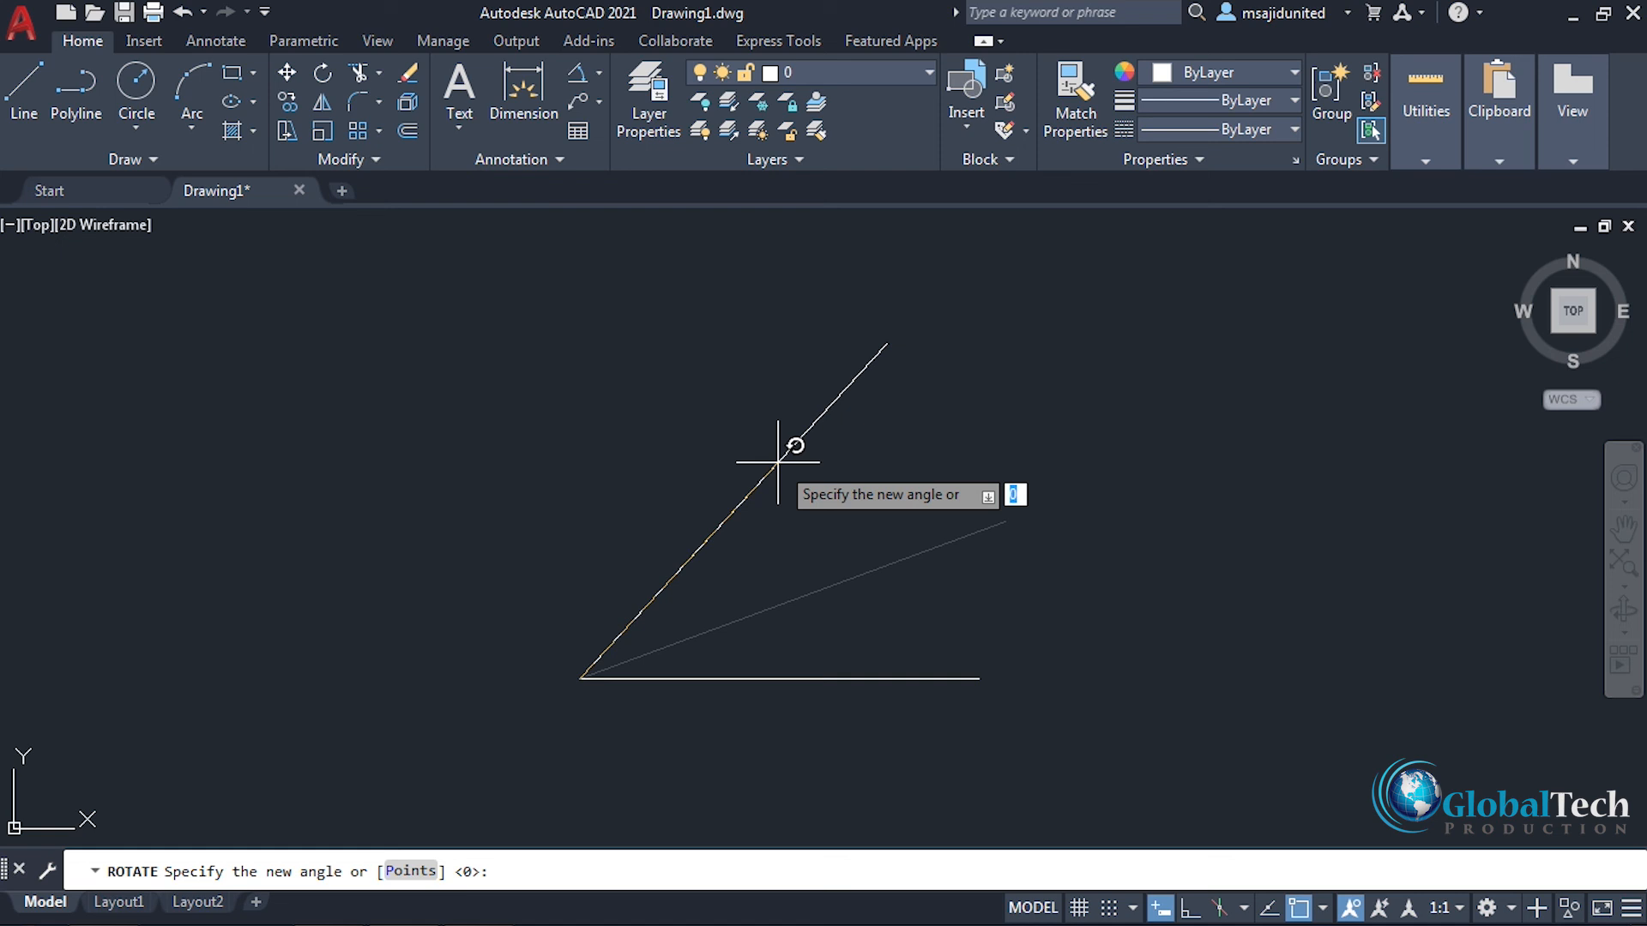
{"action": "type", "text": "0"}
{"action": "key", "text": "Return"}
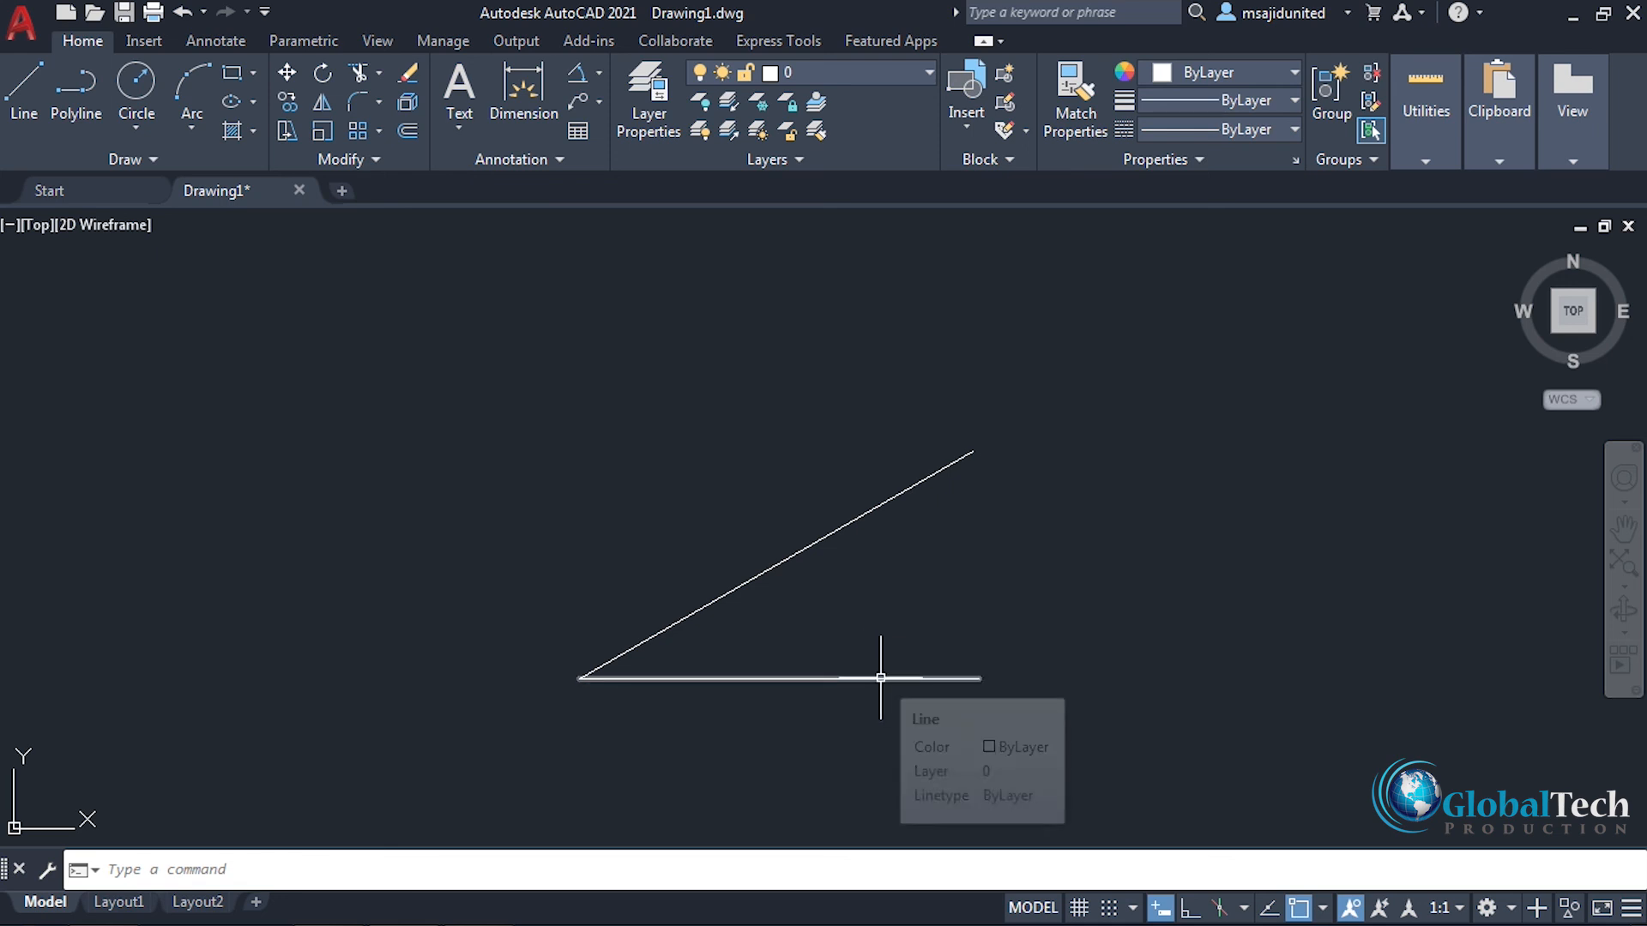
Step: Dimension the angle between the rotated line and the horizontal line, placing the arc inside the angle
{"action": "left_click", "coordinate": [585, 74]}
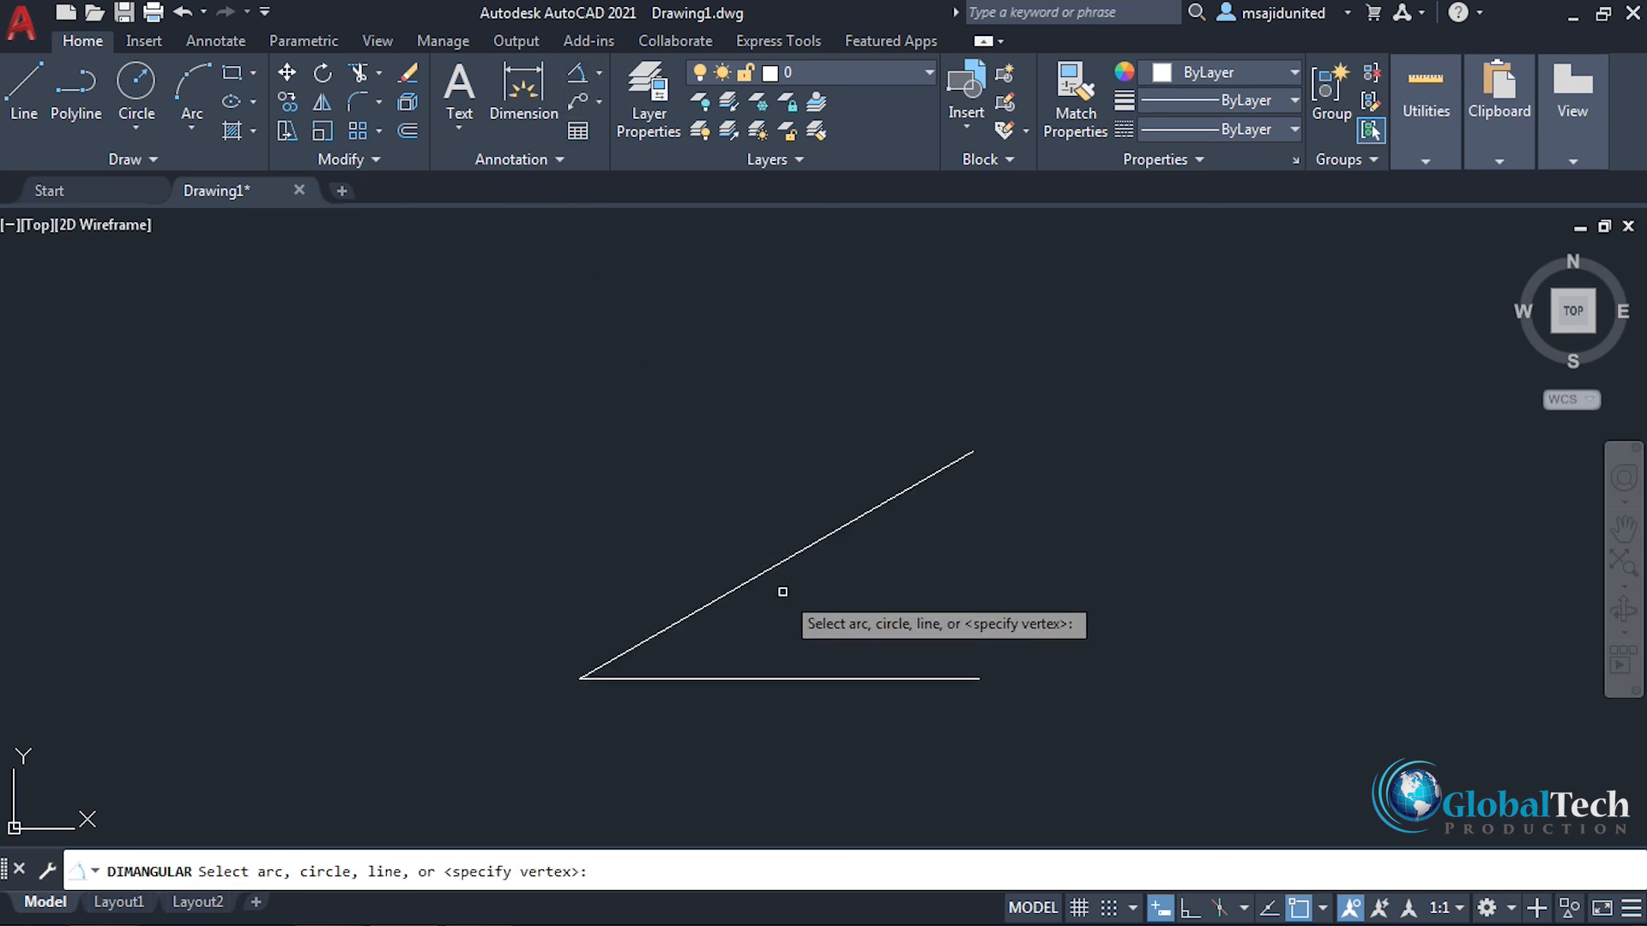
{"action": "left_click", "coordinate": [802, 557]}
{"action": "left_click", "coordinate": [851, 678]}
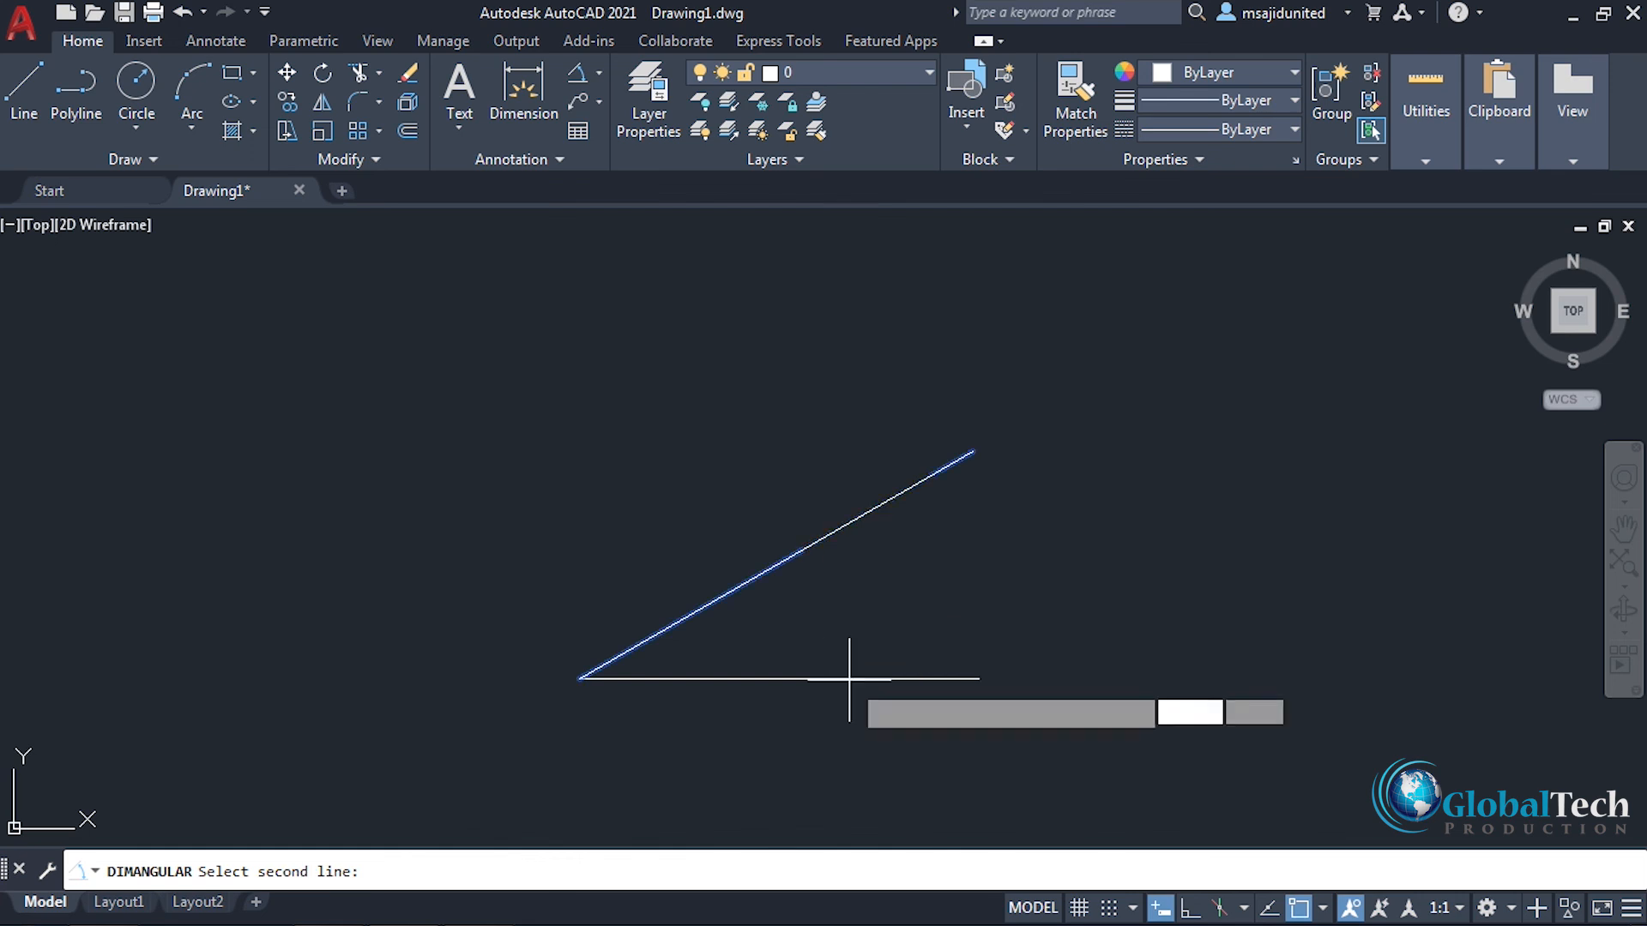
{"action": "left_click", "coordinate": [928, 581]}
{"action": "scroll", "coordinate": [973, 583], "scroll_direction": "up", "scroll_amount": 2}
{"action": "scroll", "coordinate": [974, 579], "scroll_direction": "up", "scroll_amount": 2}
{"action": "mouse_move", "coordinate": [761, 643]}
{"action": "middle_mouse_down"}
{"action": "mouse_move", "coordinate": [867, 626]}
{"action": "mouse_move", "coordinate": [835, 643]}
{"action": "middle_mouse_up"}
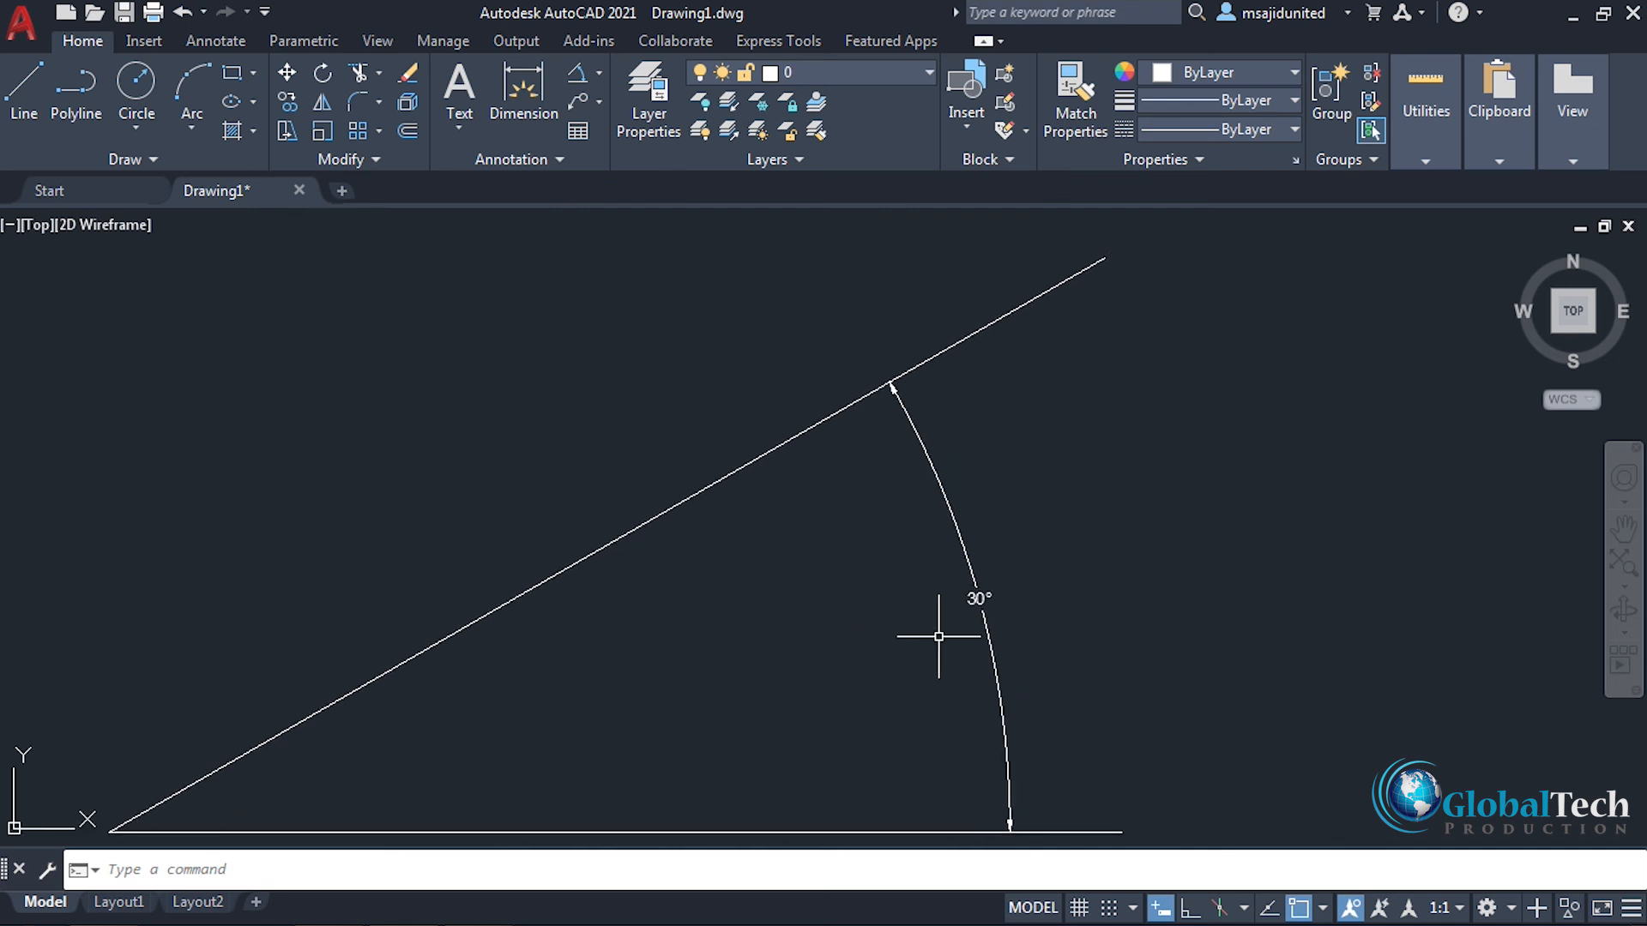